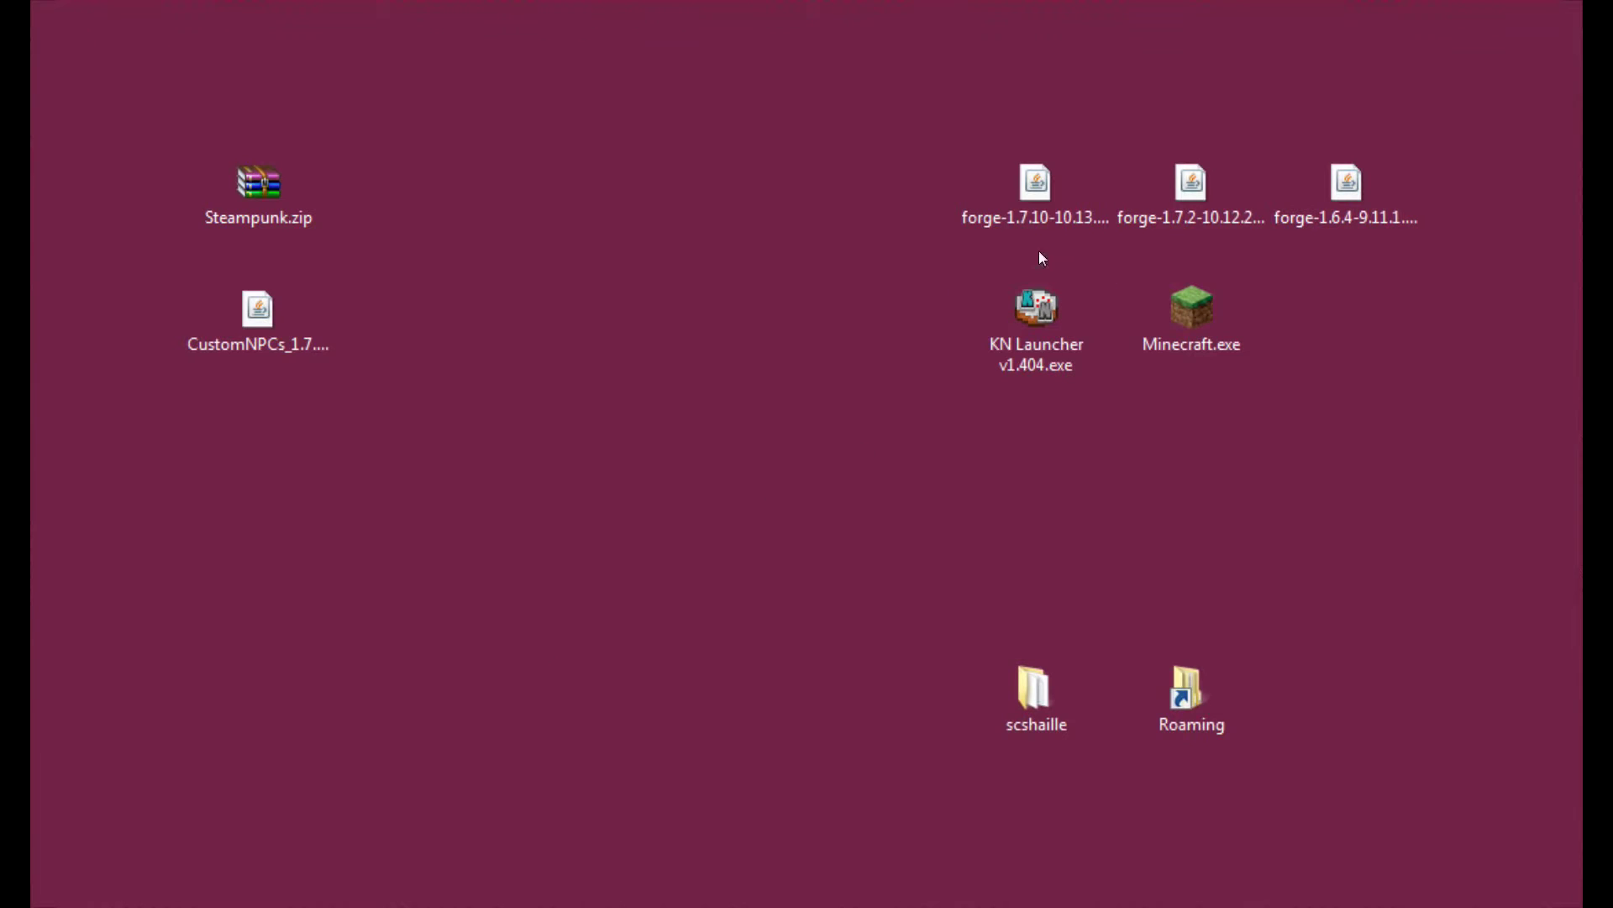
# - Select the CustomNPCs file on the desktop and restore the Custom NPCs forum page in Firefox
pyautogui.click(1043, 216)
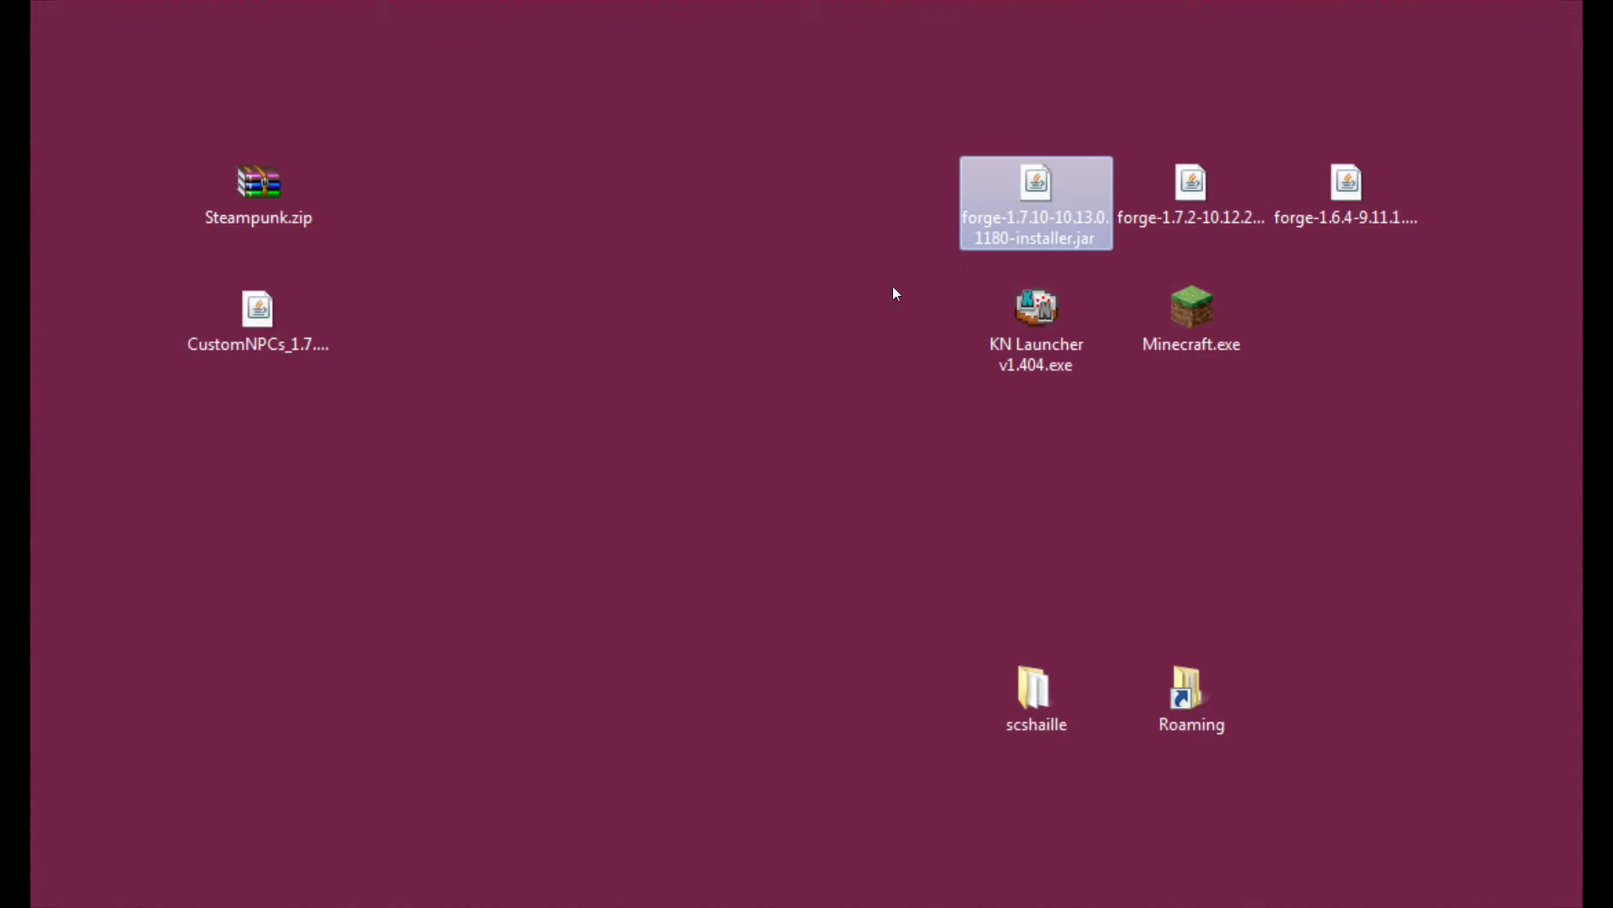
pyautogui.click(907, 358)
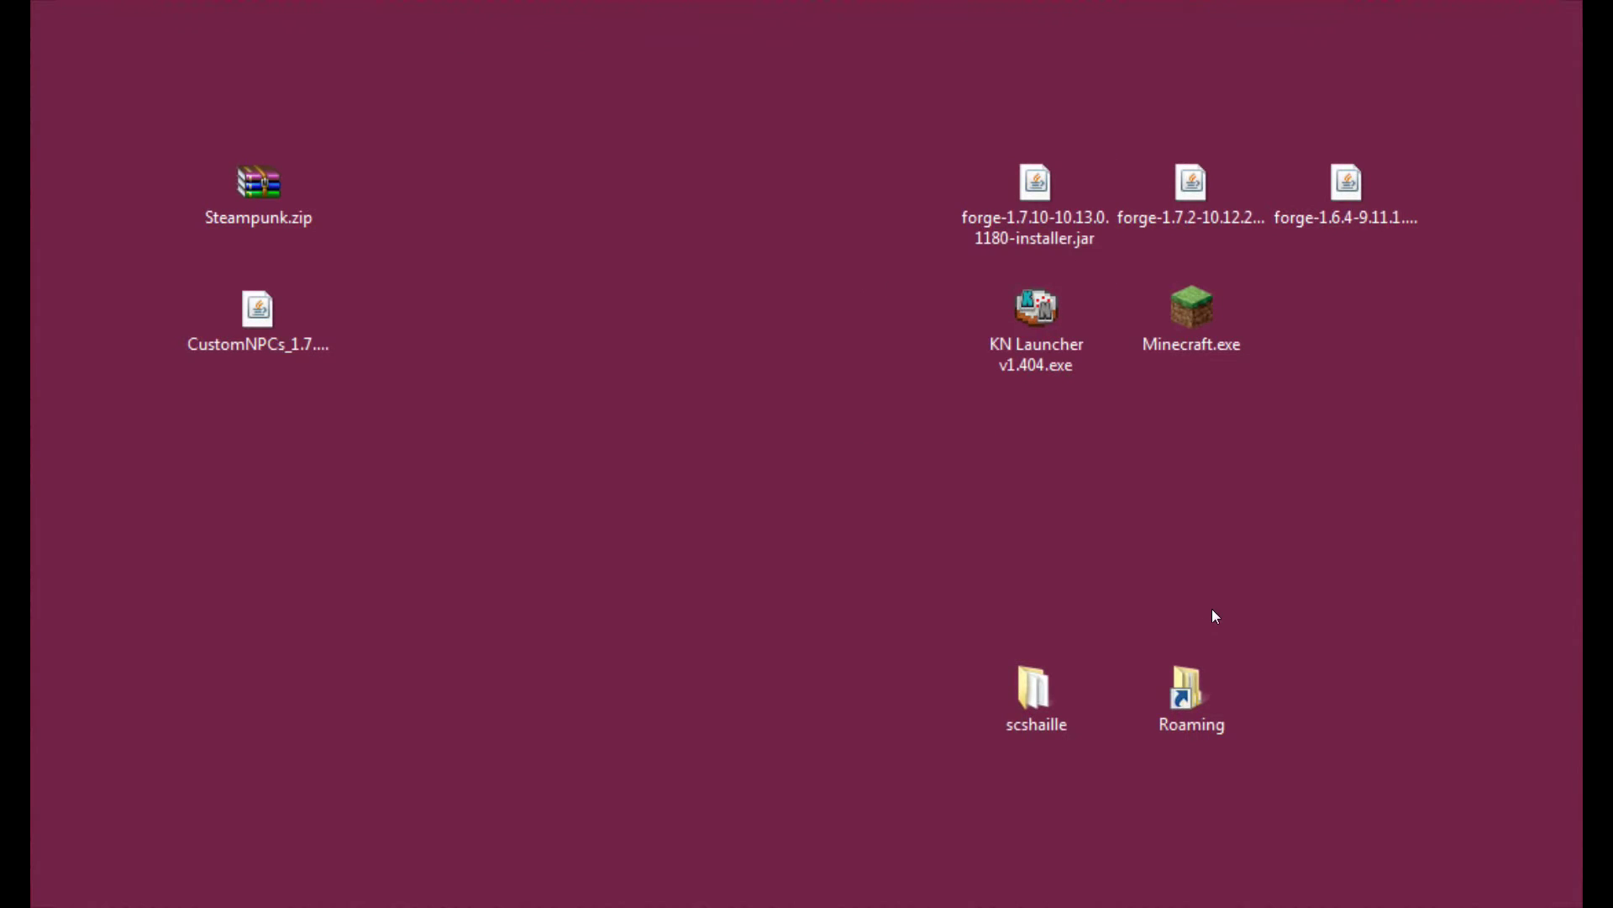
pyautogui.moveTo(417, 389); pyautogui.dragTo(257, 335)
pyautogui.click(571, 510)
pyautogui.click(311, 342)
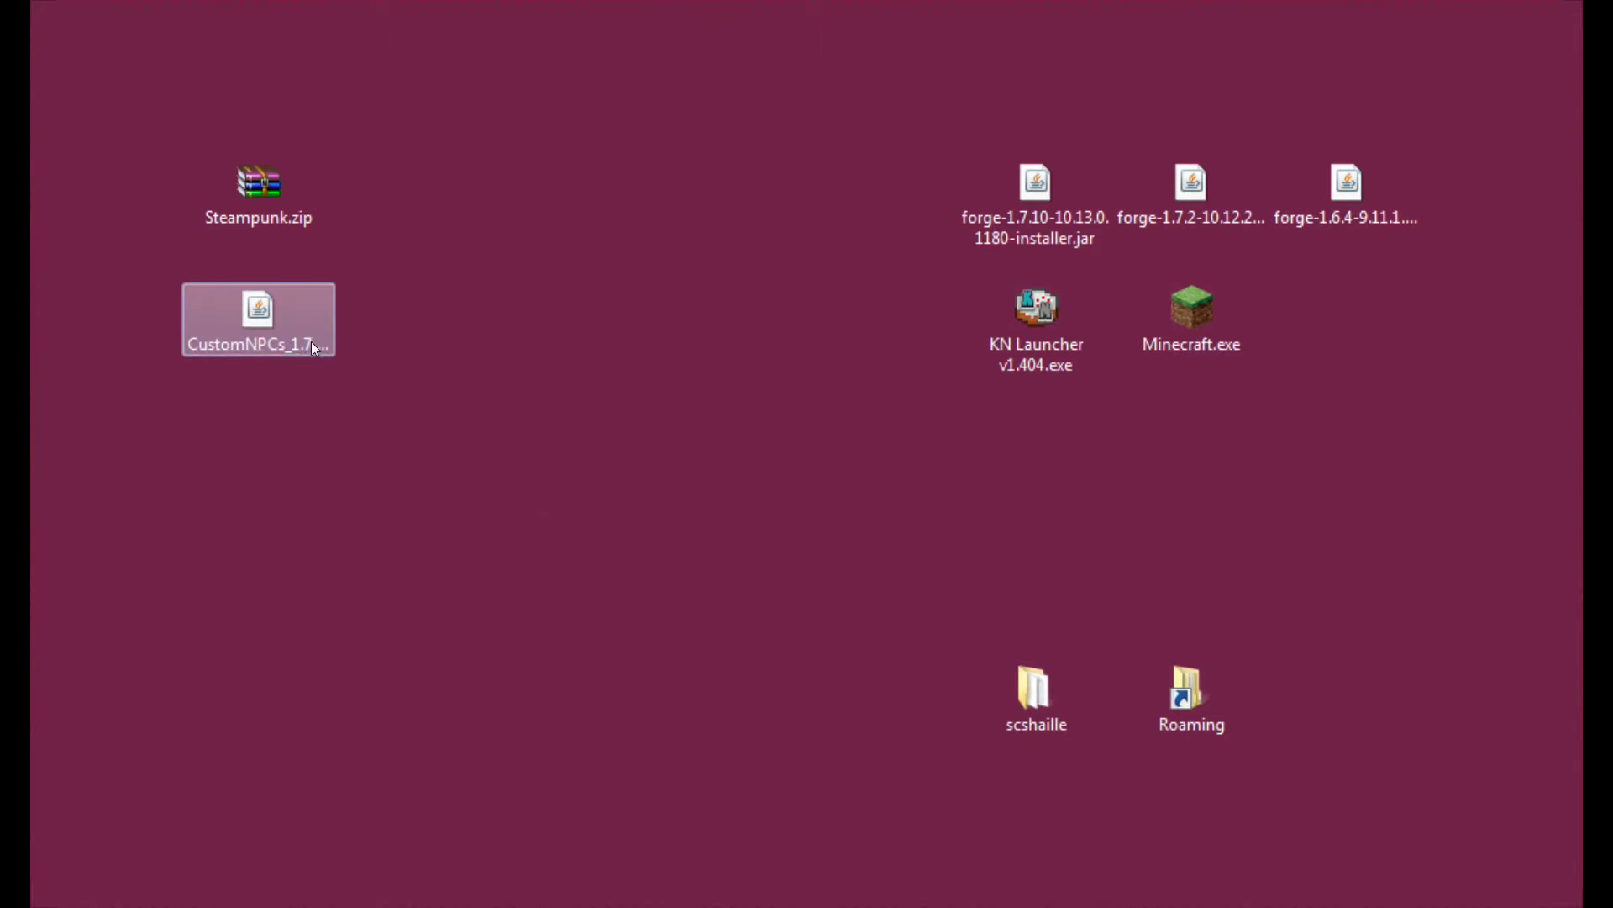
pyautogui.click(191, 903)
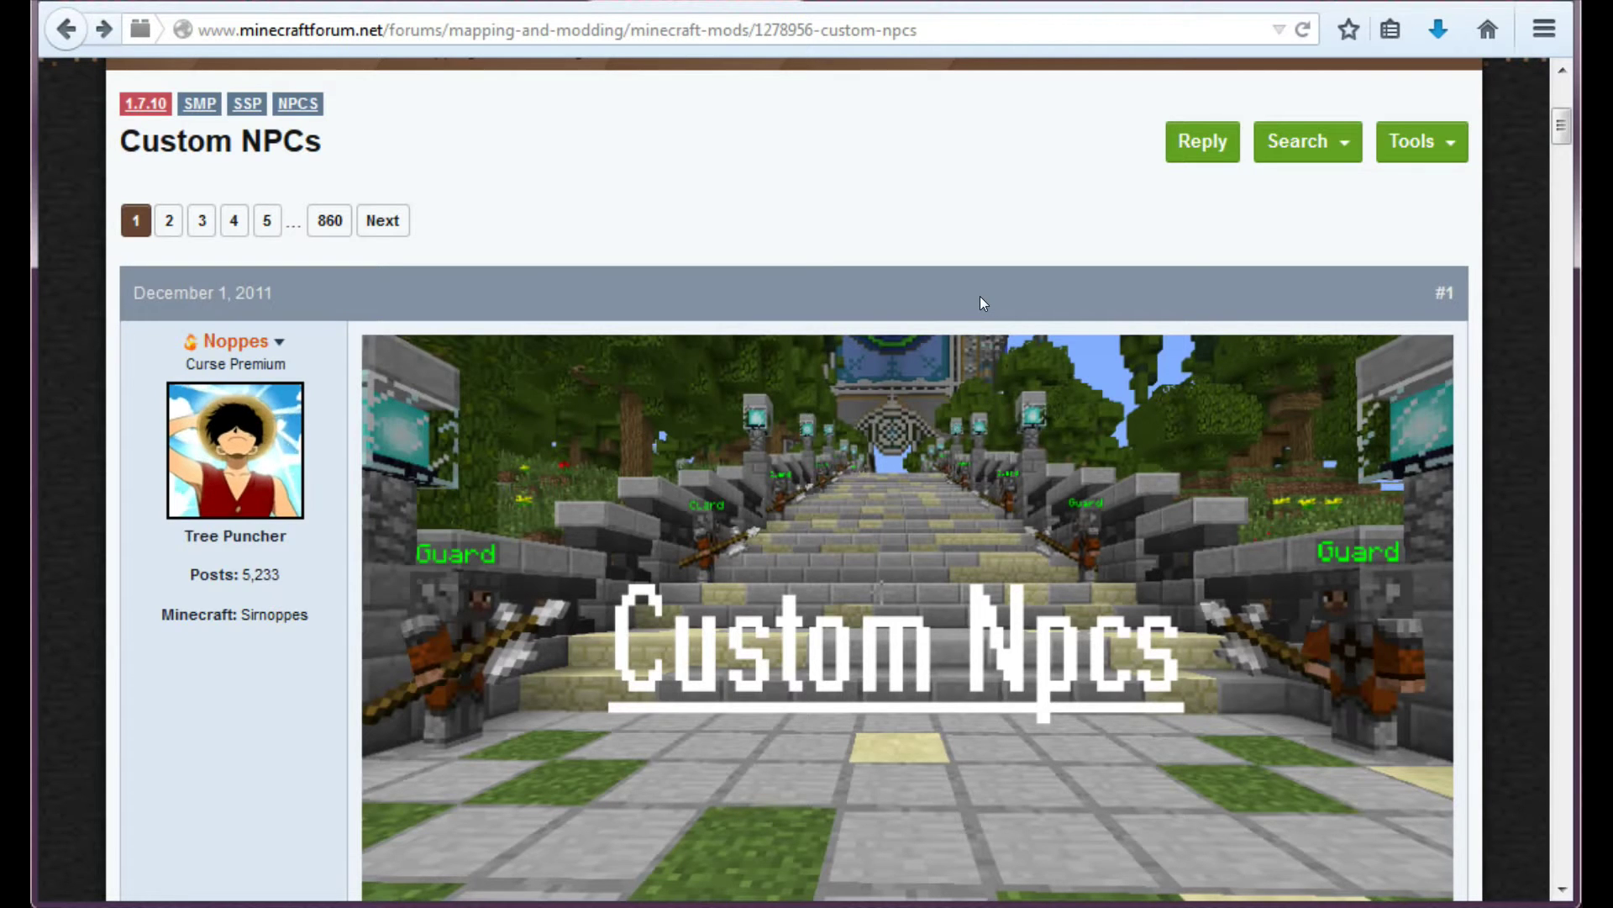
pyautogui.scroll(-1, 979, 302)
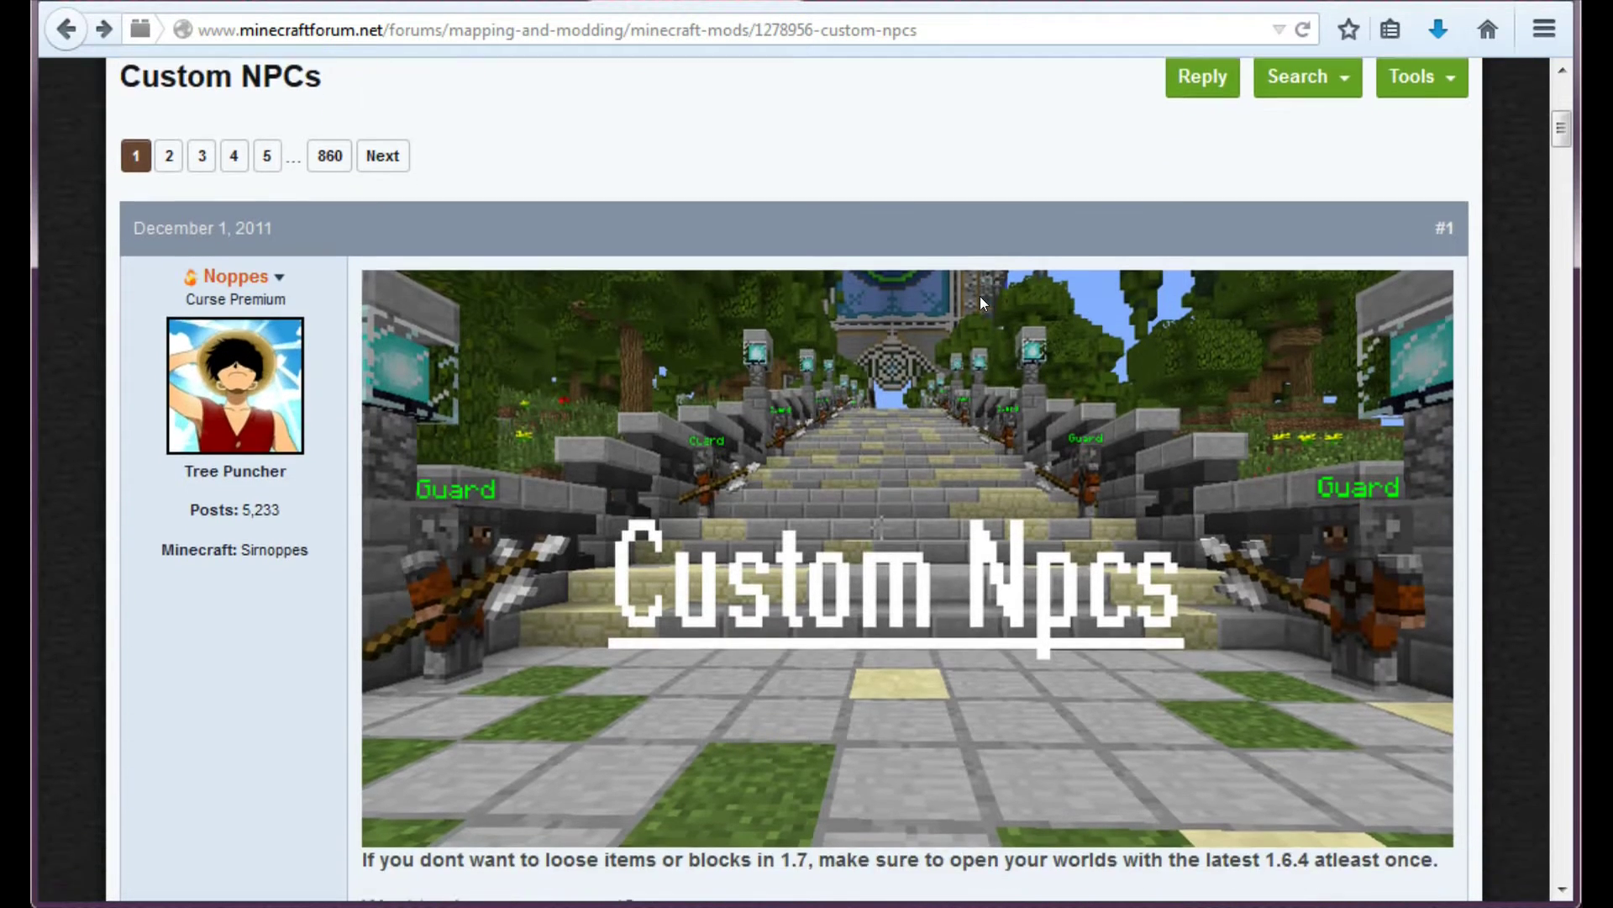
pyautogui.scroll(-1, 979, 296)
pyautogui.scroll(-3, 979, 297)
pyautogui.scroll(-2, 980, 296)
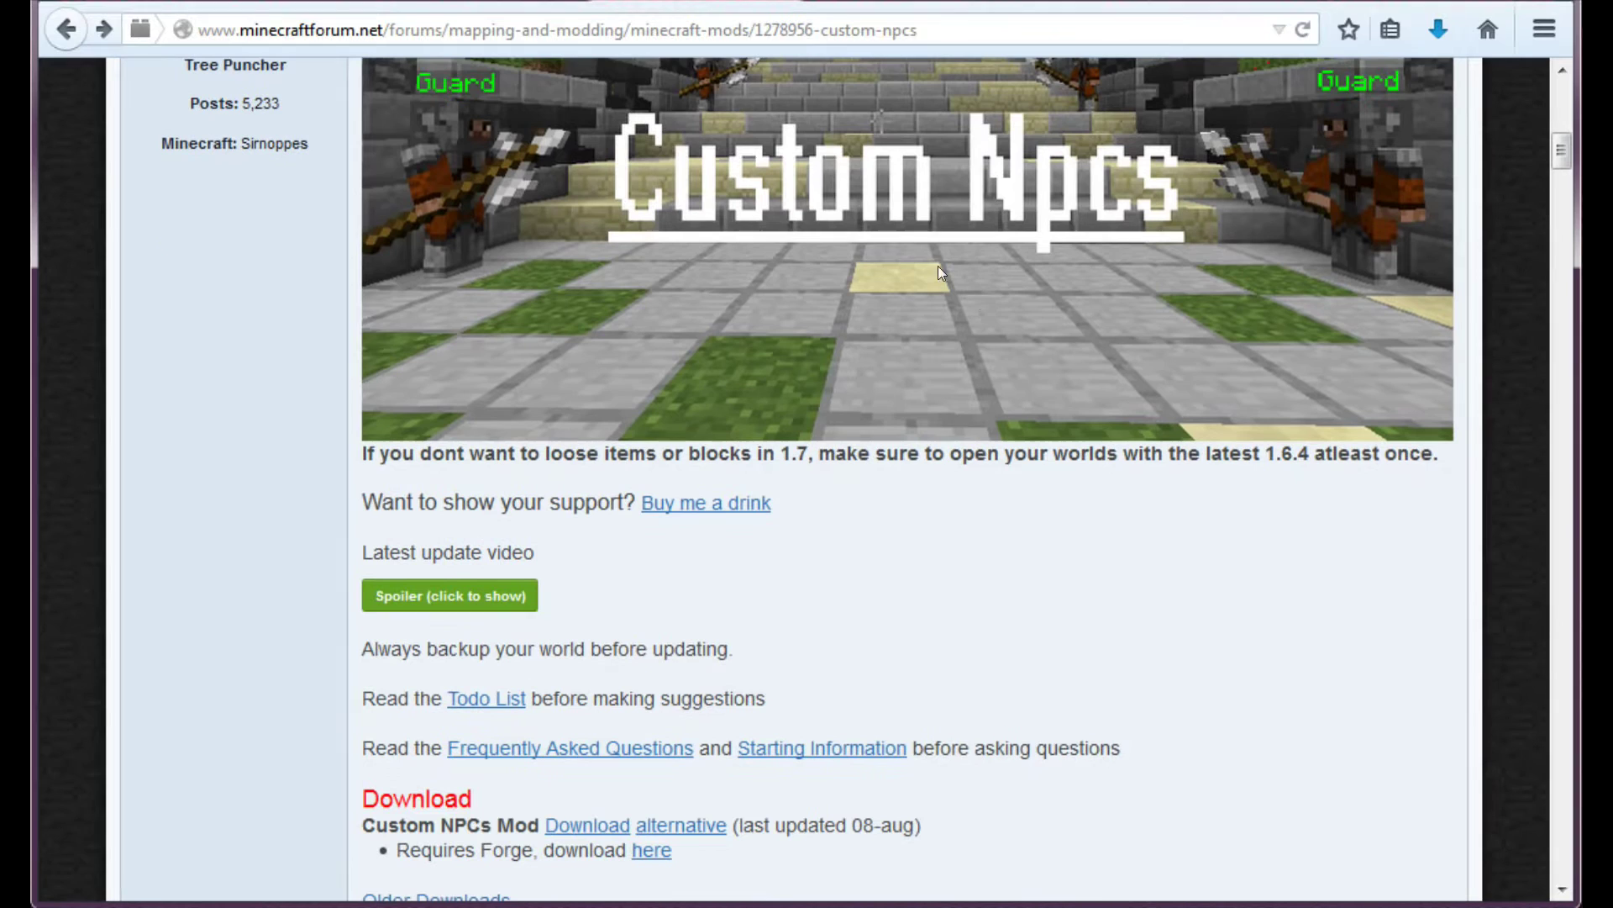
pyautogui.scroll(-2, 1138, 281)
pyautogui.scroll(-4, 1139, 289)
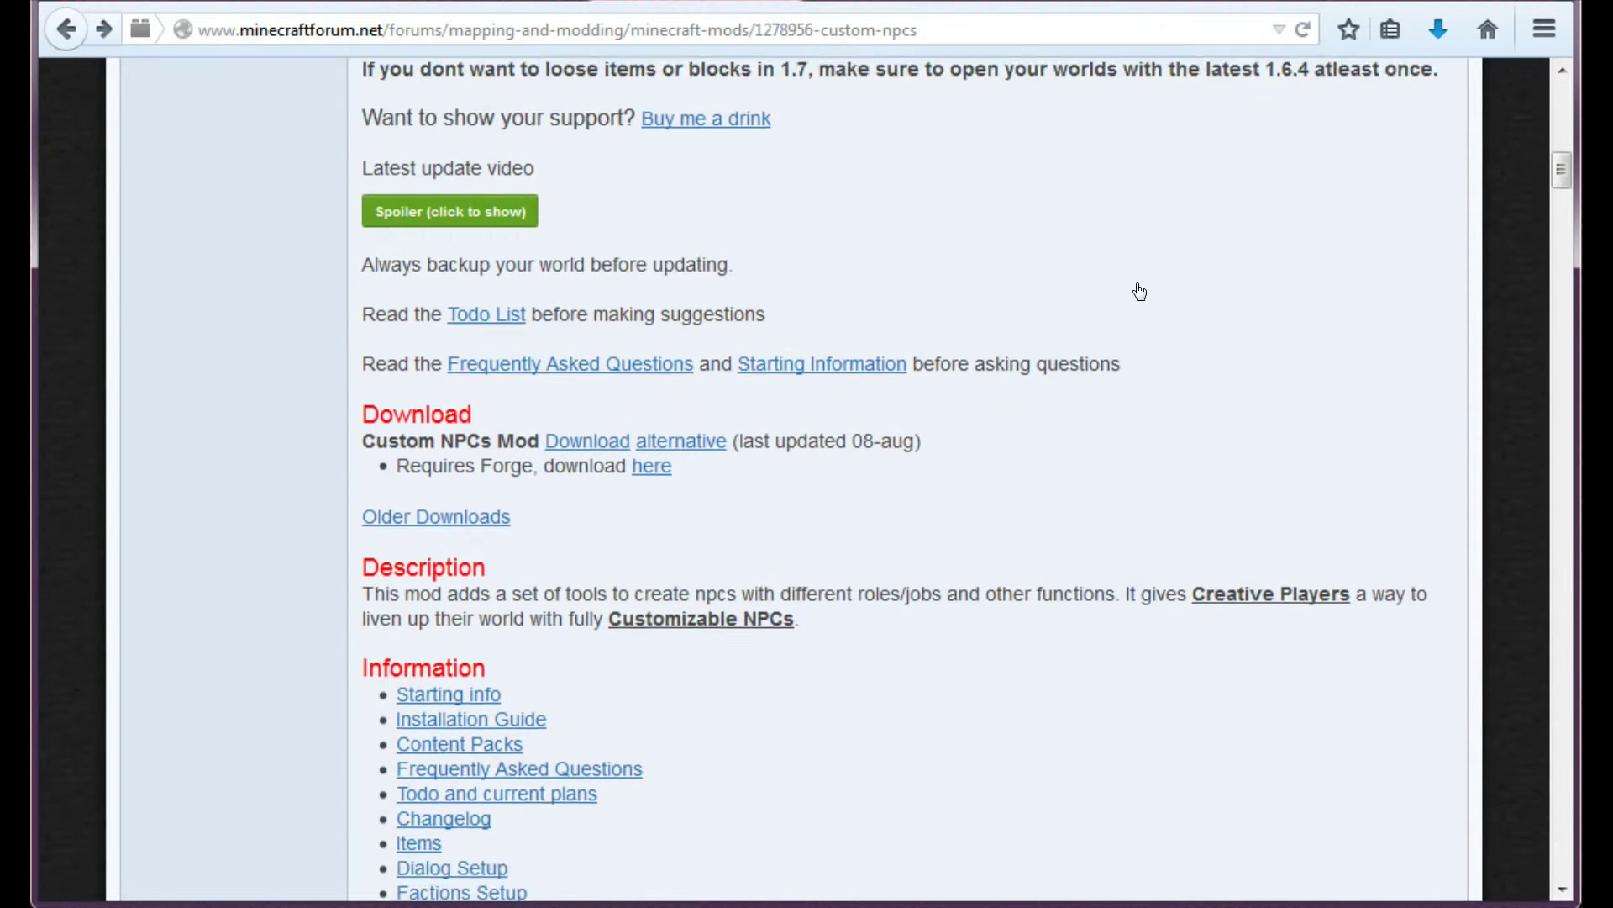
pyautogui.scroll(-1, 1139, 292)
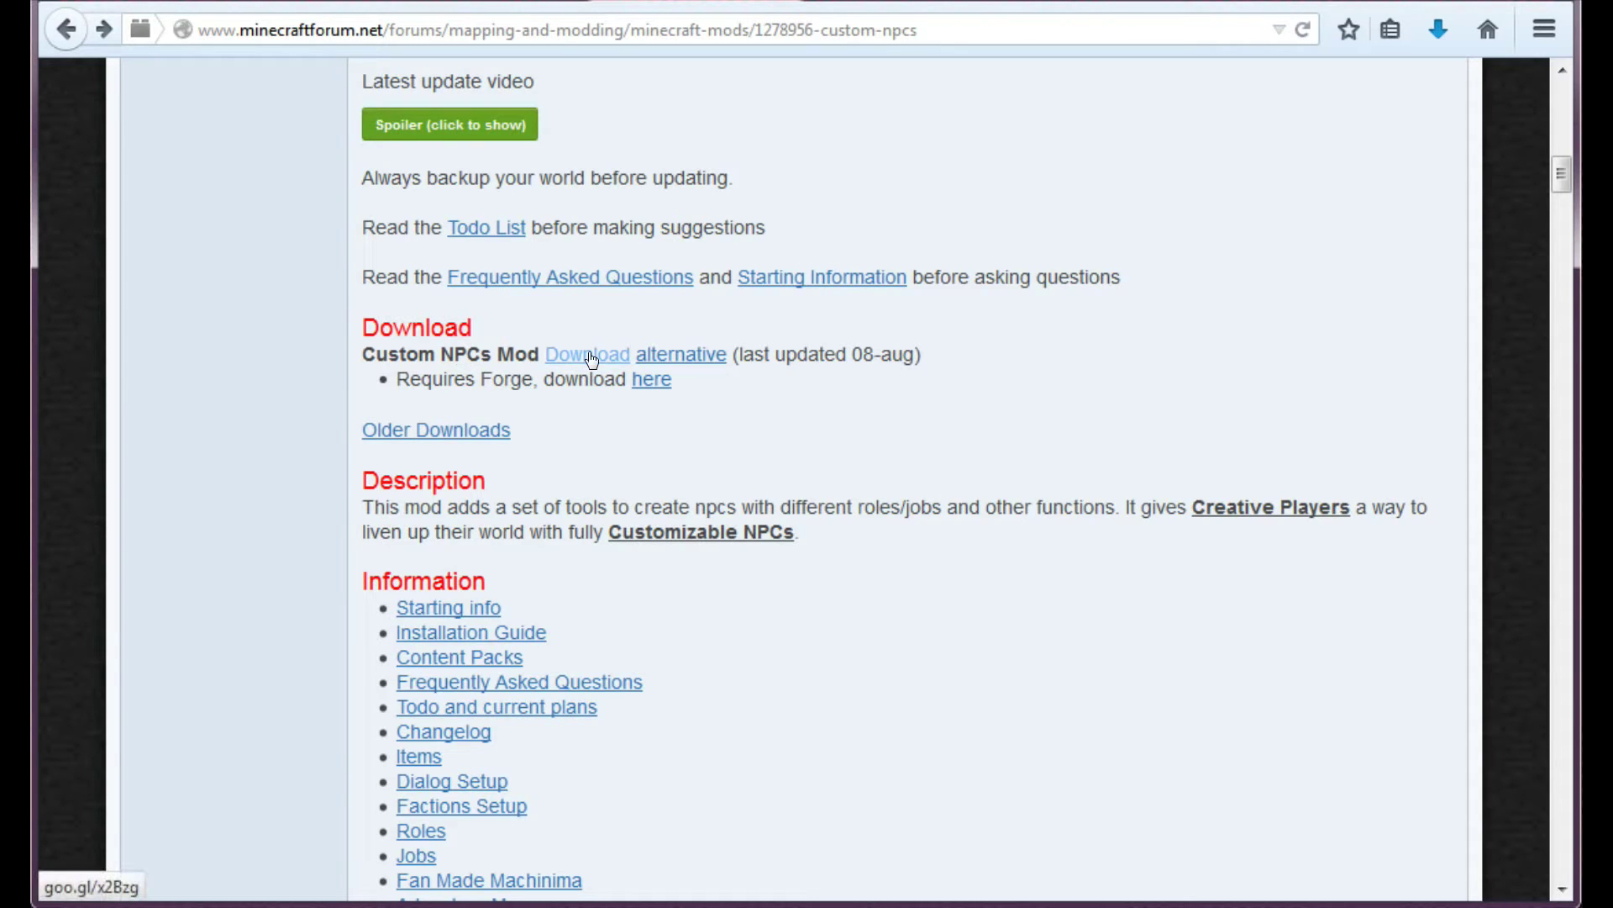
# - Follow the Custom NPCs Mod download link to the kodevelopment.nl CustomNpcs 1.7.10b downloads
pyautogui.click(592, 360)
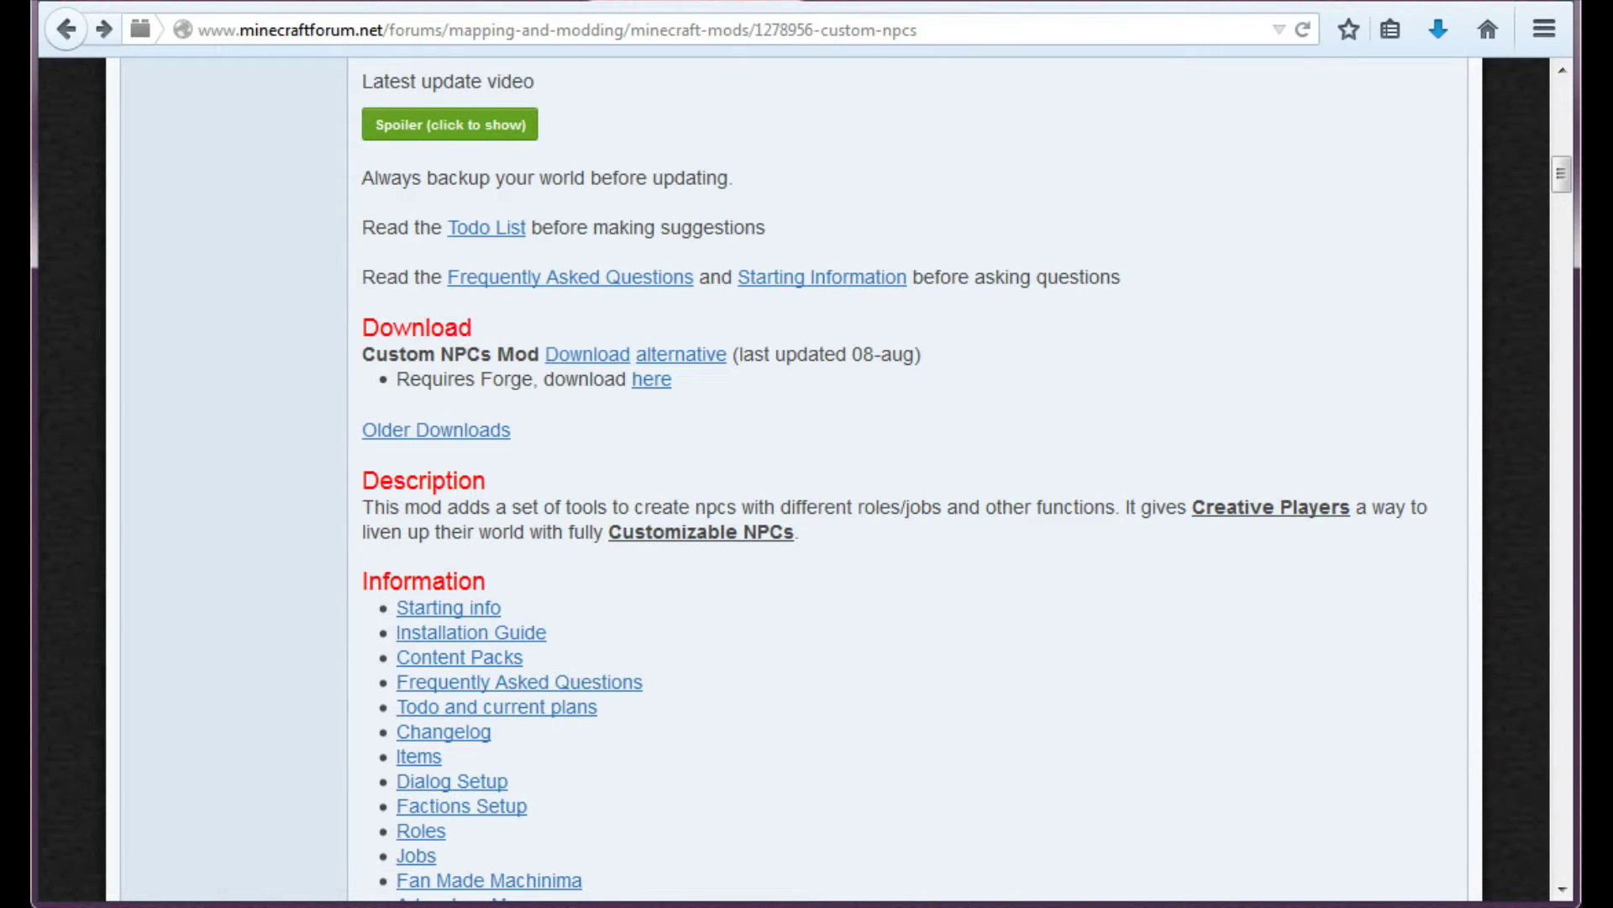
pyautogui.scroll(-2, 1005, 340)
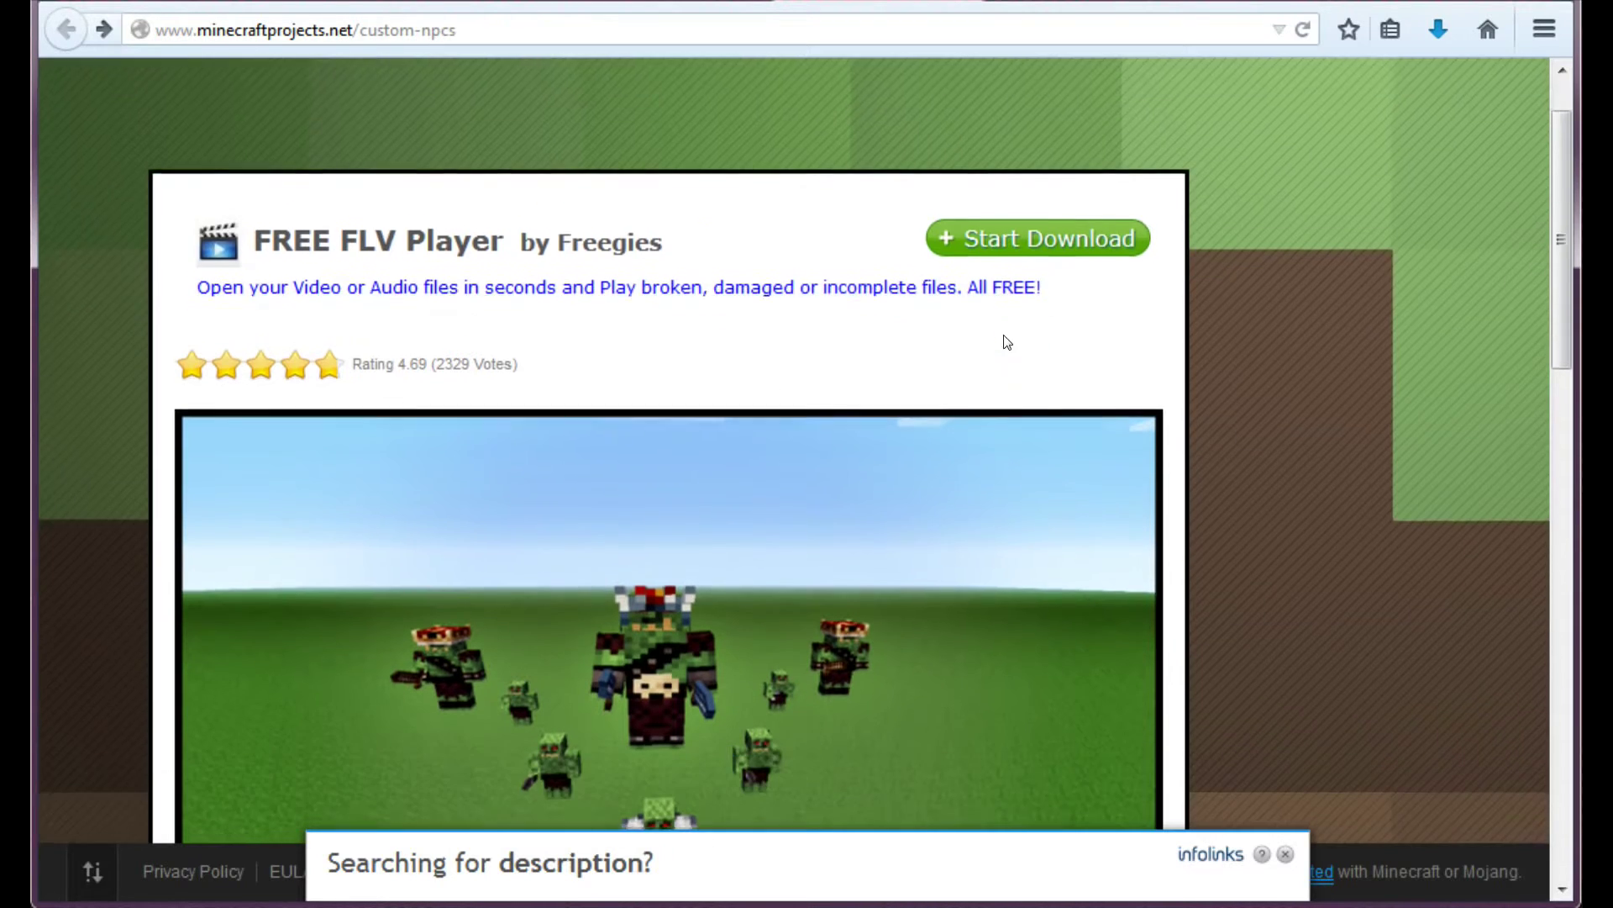
pyautogui.scroll(-5, 1005, 341)
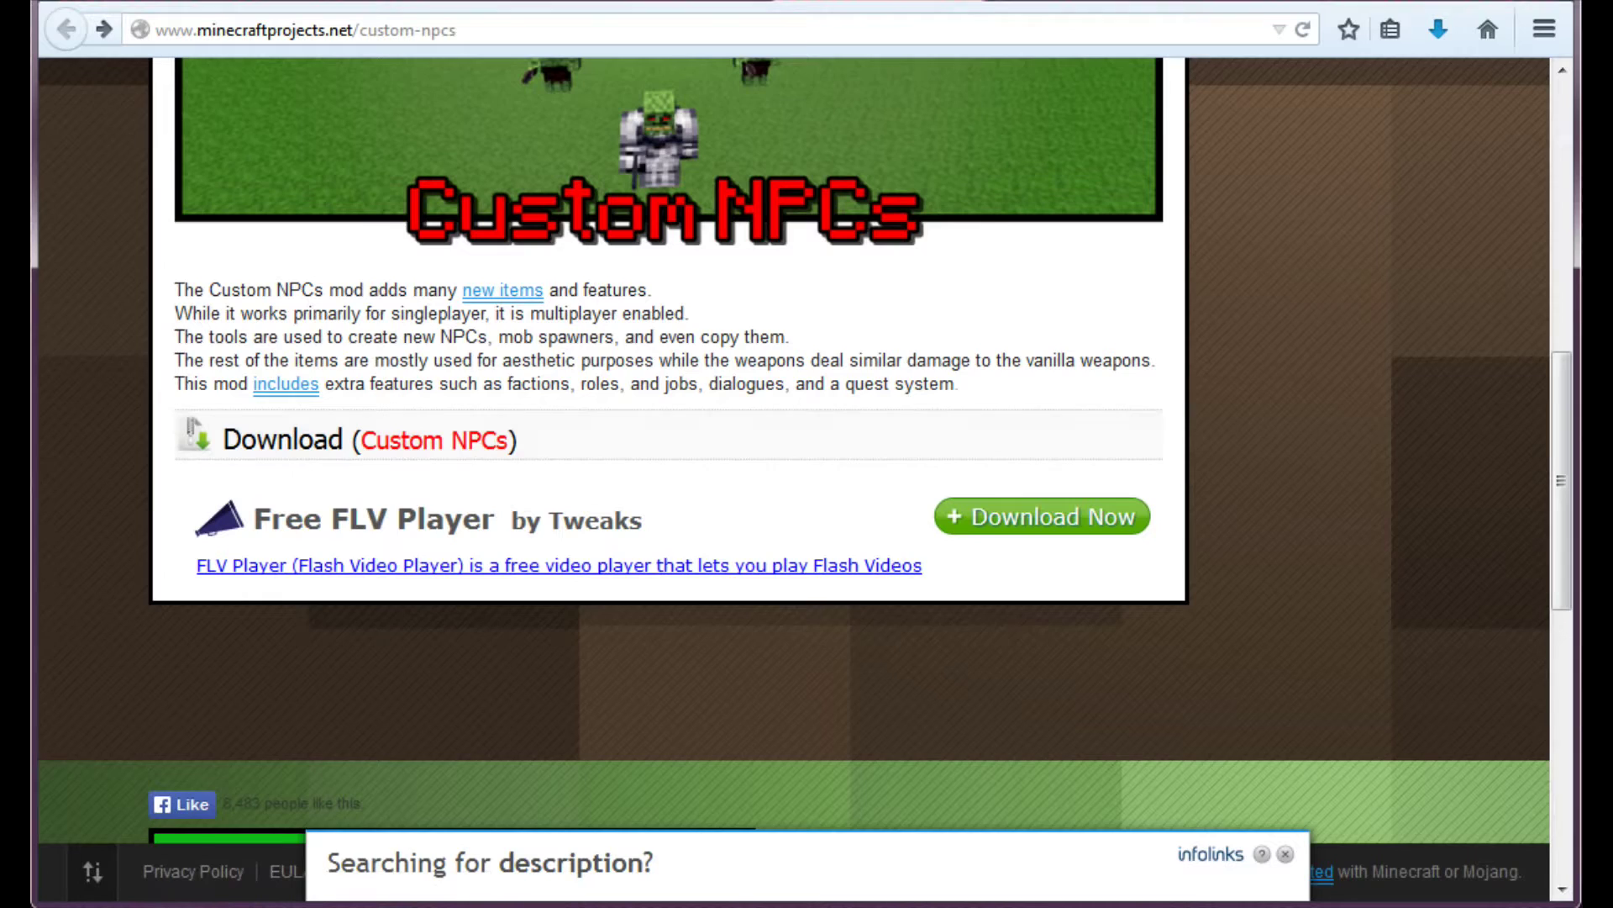
pyautogui.scroll(-2, 1130, 471)
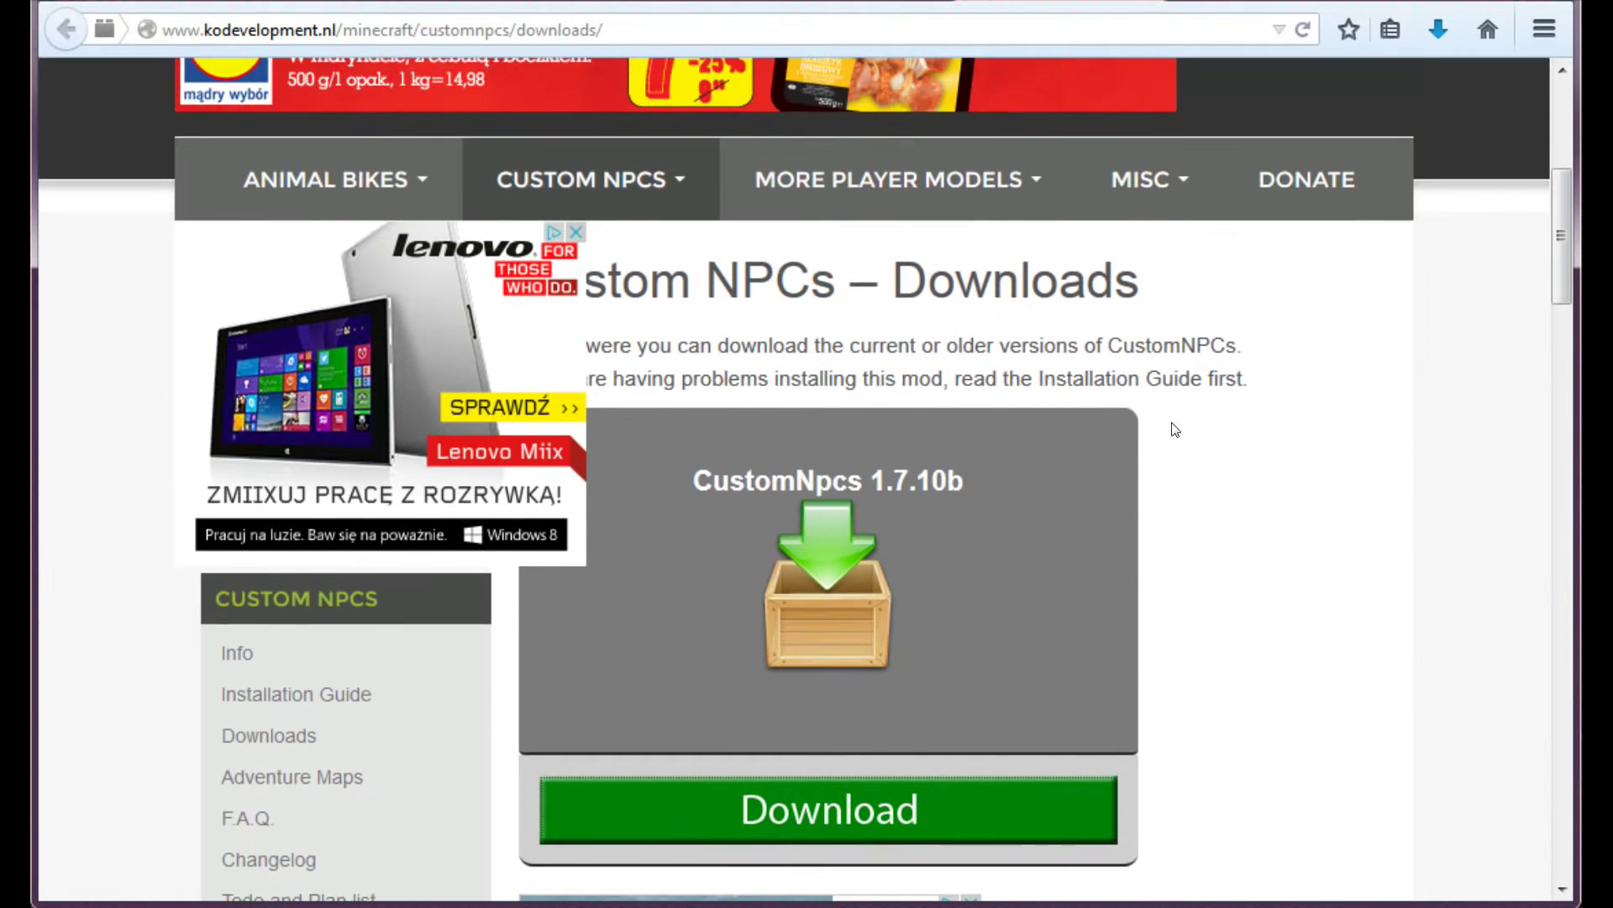
pyautogui.scroll(-2, 1200, 490)
pyautogui.scroll(-1, 1198, 488)
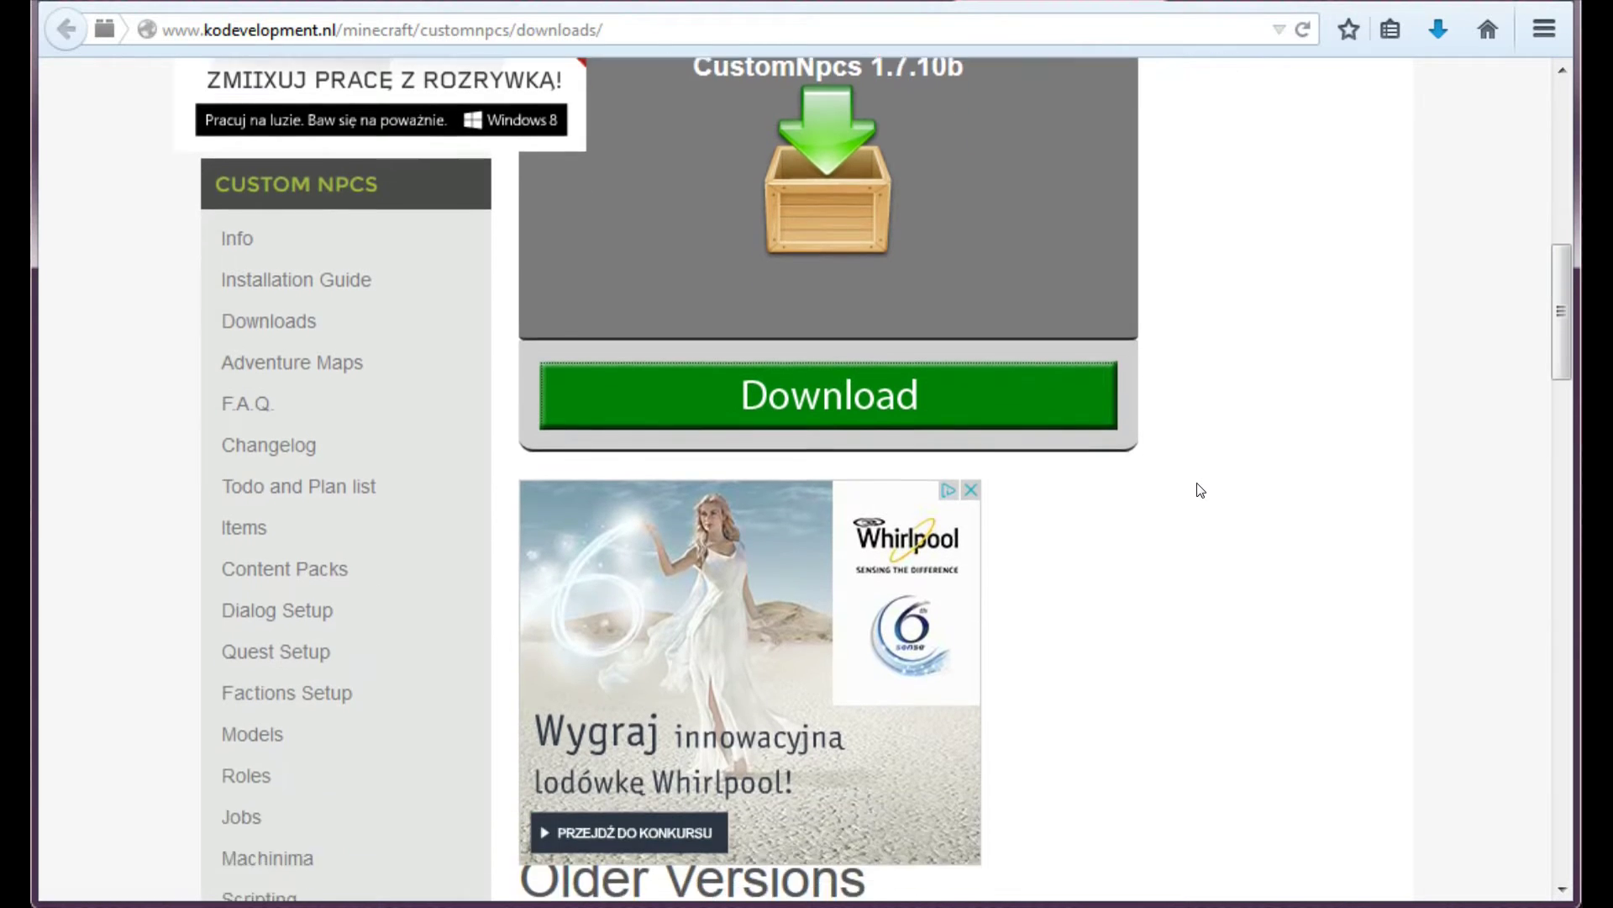
pyautogui.scroll(3, 1106, 466)
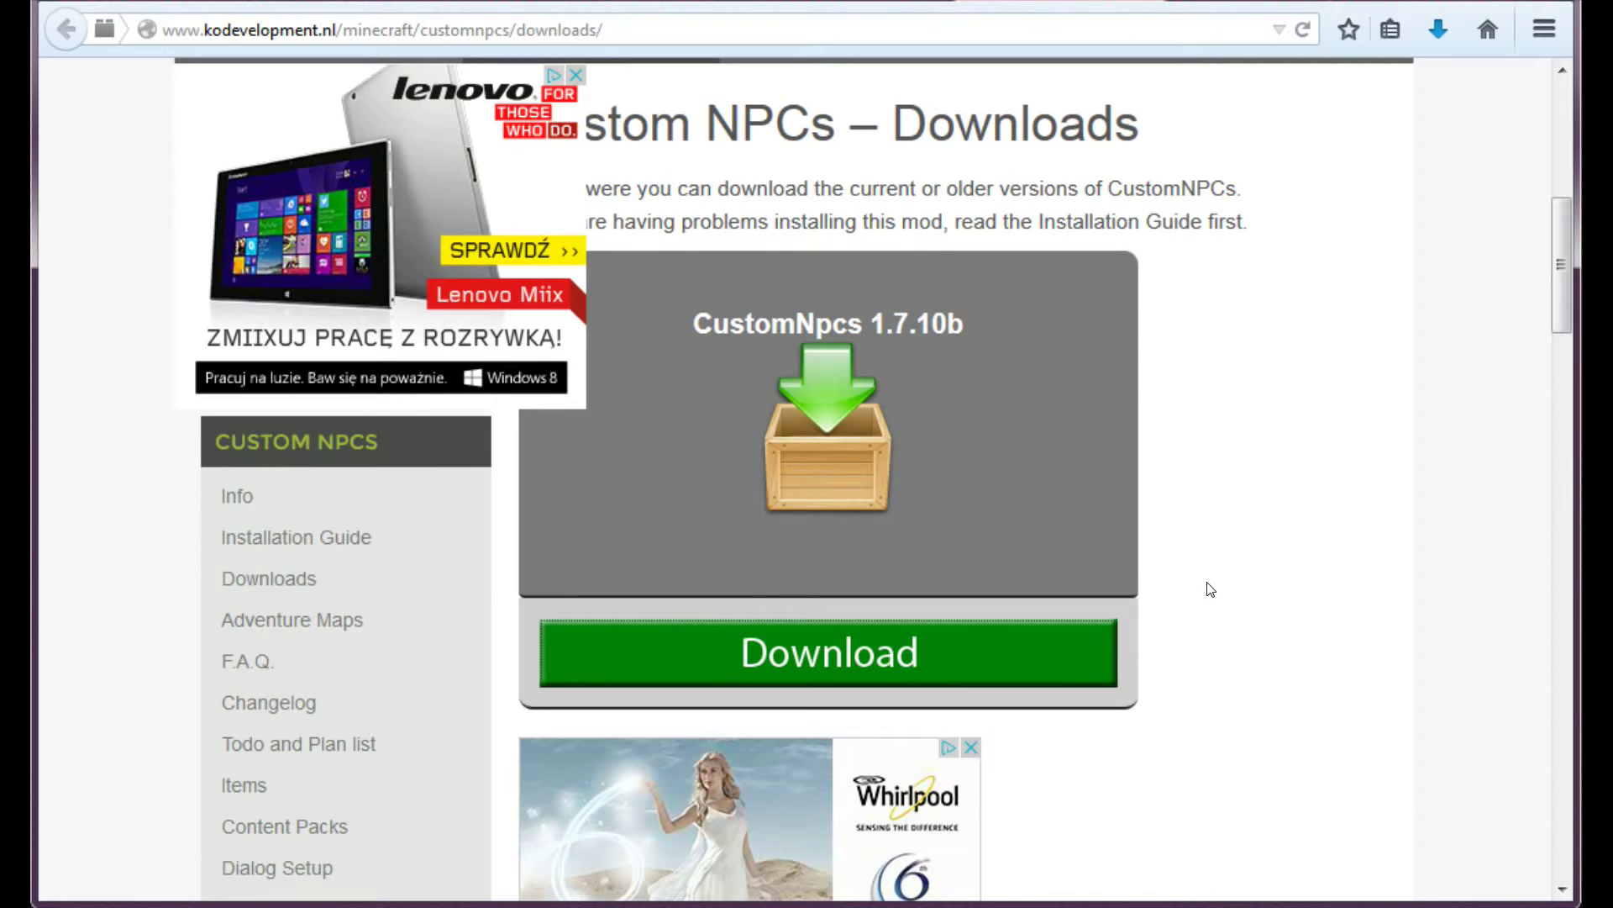
pyautogui.scroll(-5, 1209, 589)
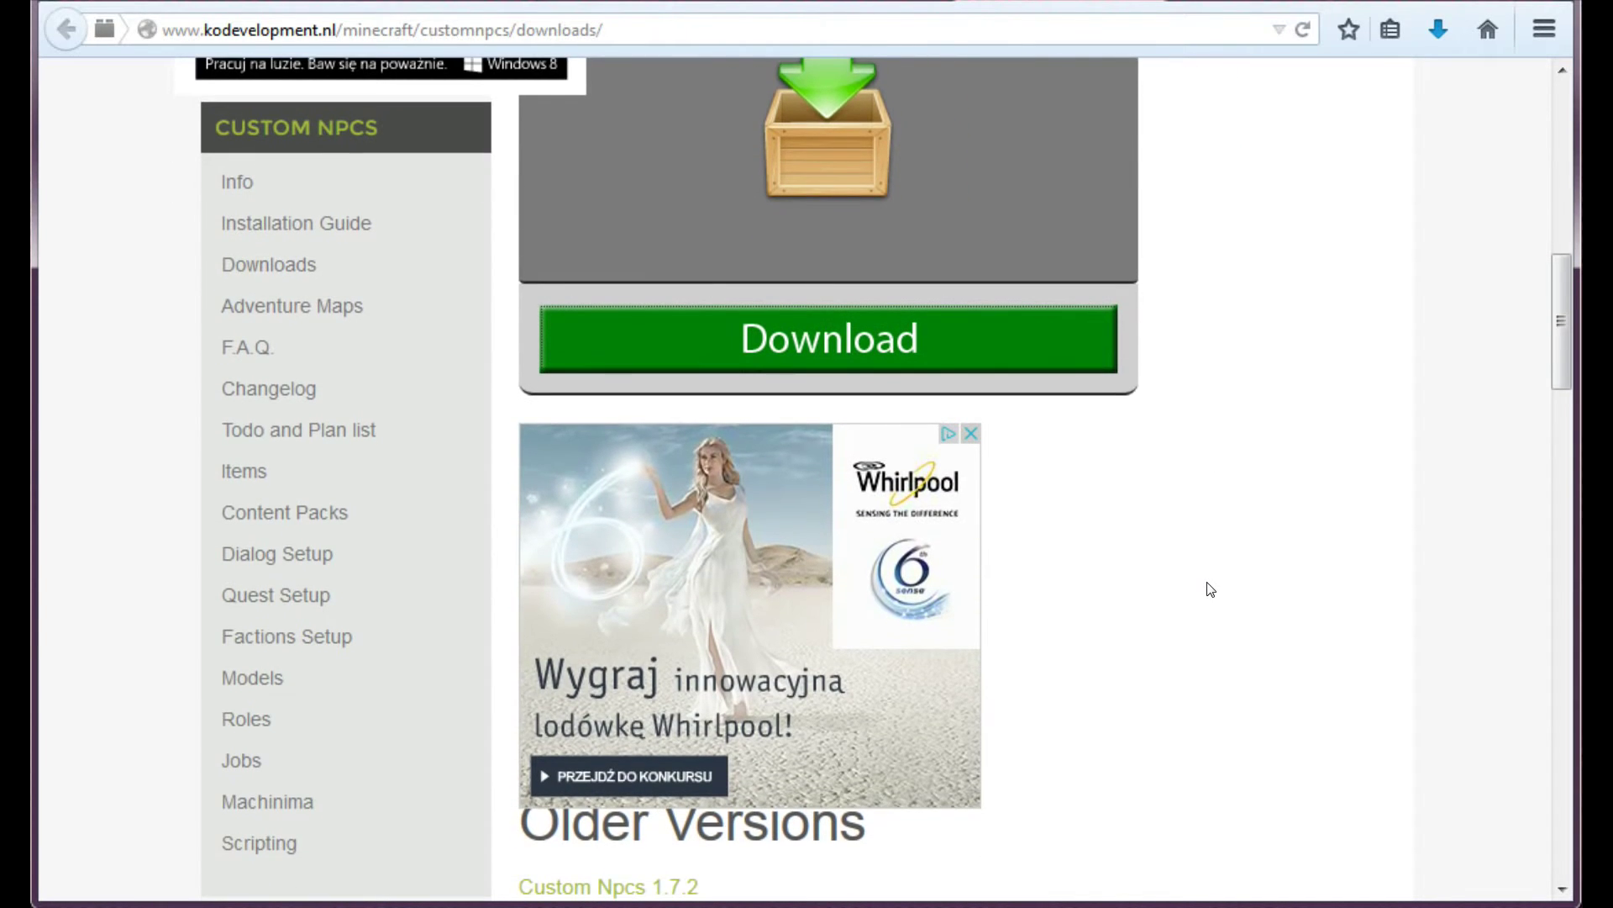
pyautogui.scroll(-2, 1208, 588)
pyautogui.scroll(-3, 1209, 589)
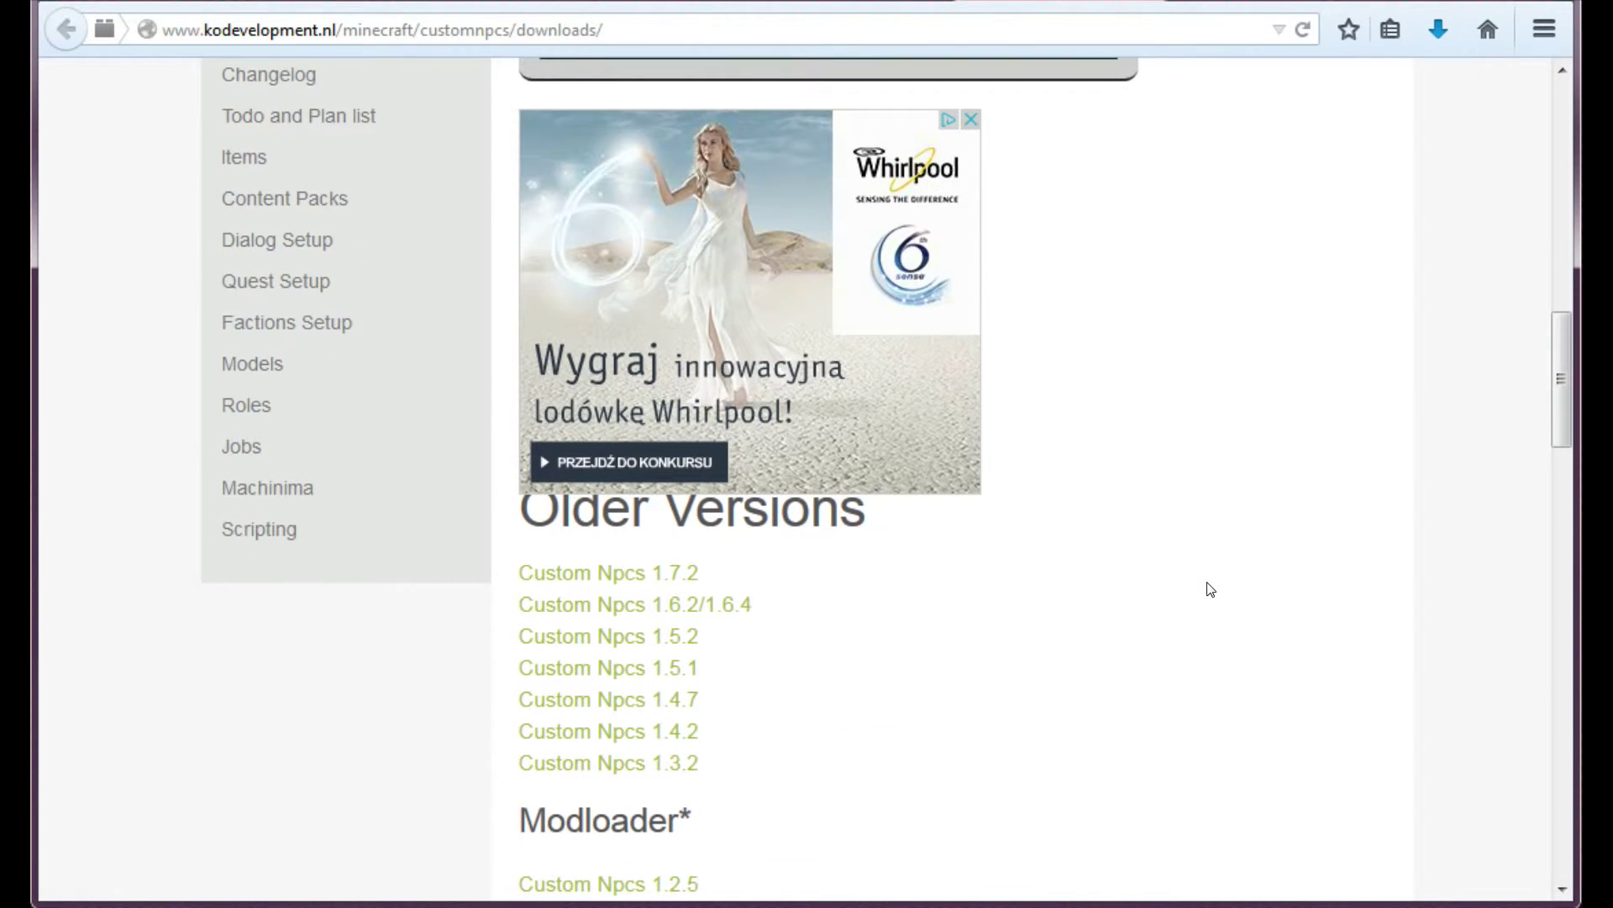
pyautogui.scroll(-3, 1210, 589)
pyautogui.scroll(-2, 1209, 589)
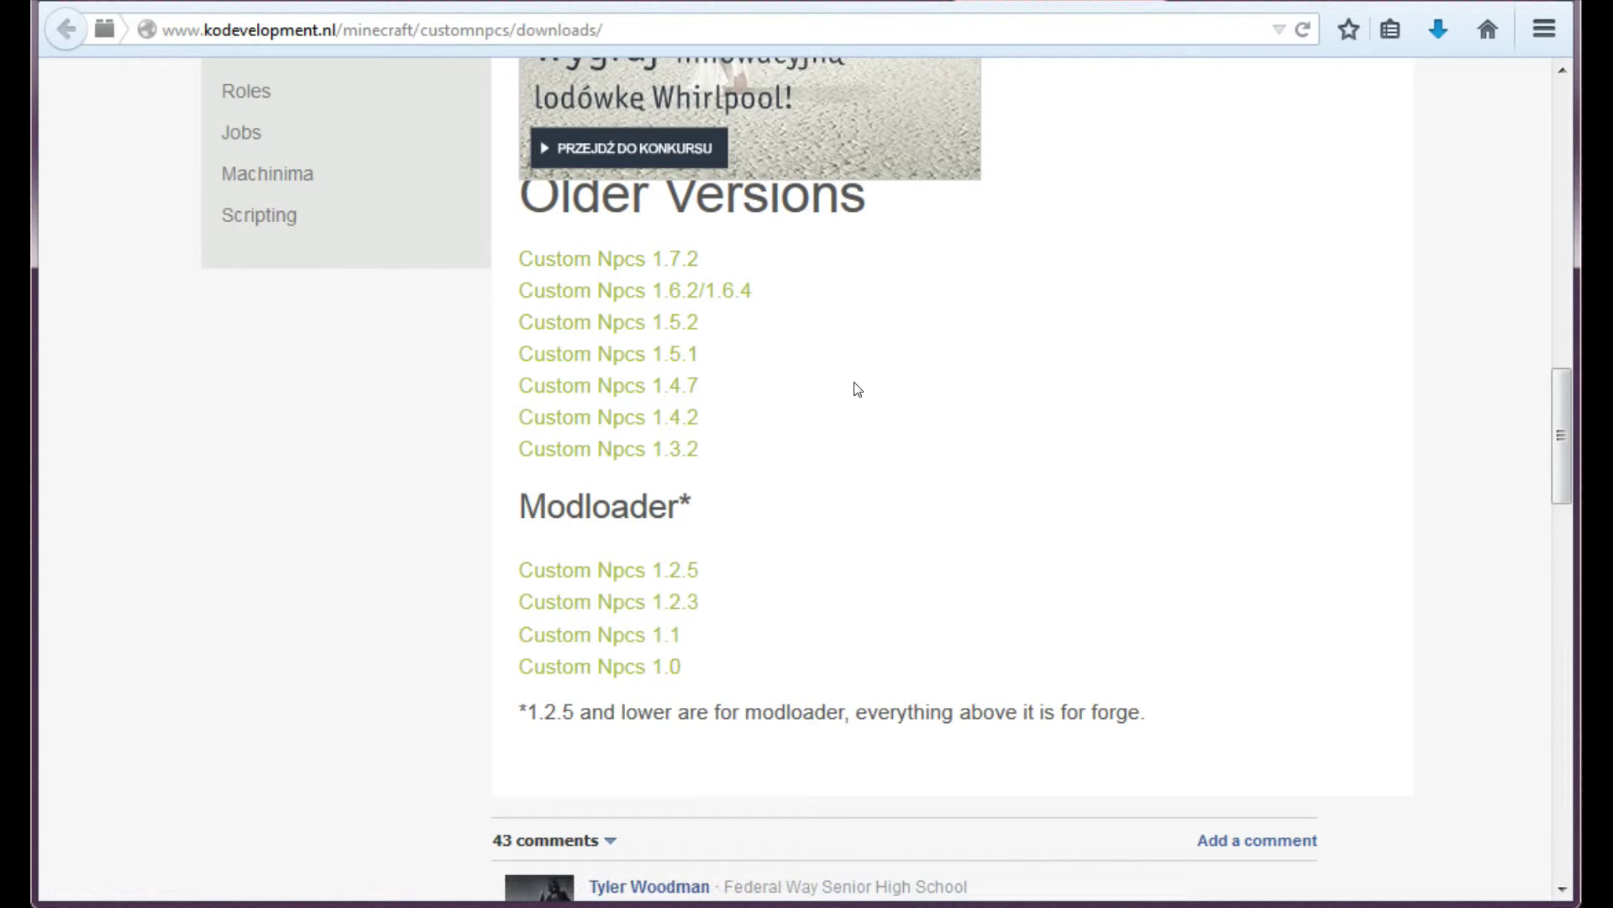
pyautogui.scroll(2, 1076, 468)
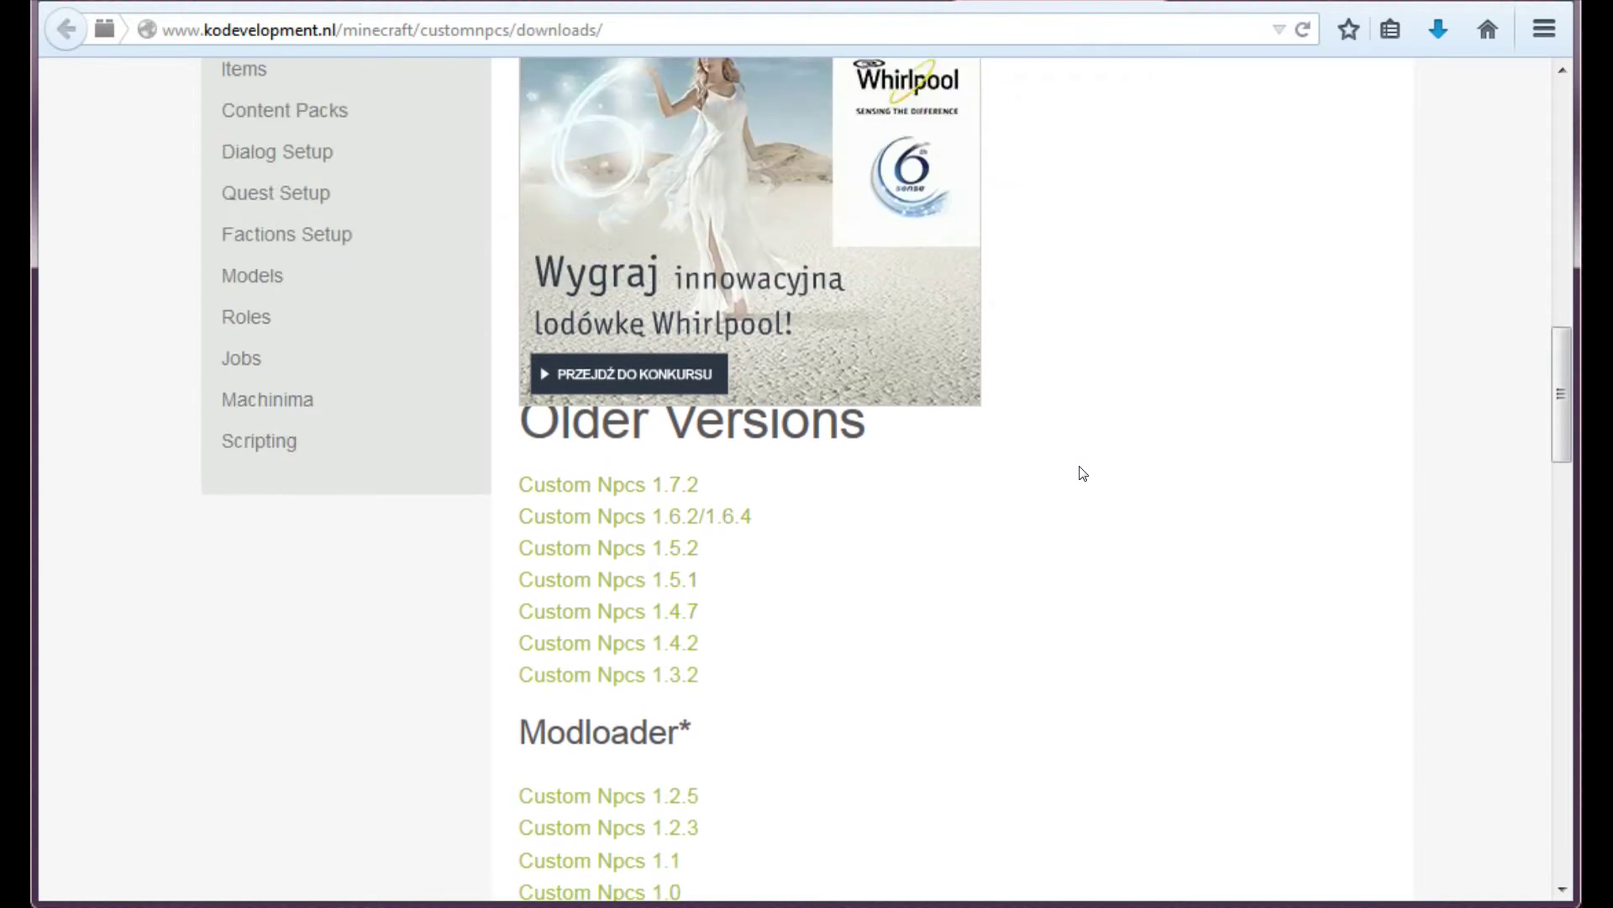
pyautogui.scroll(3, 1080, 472)
pyautogui.scroll(3, 1079, 472)
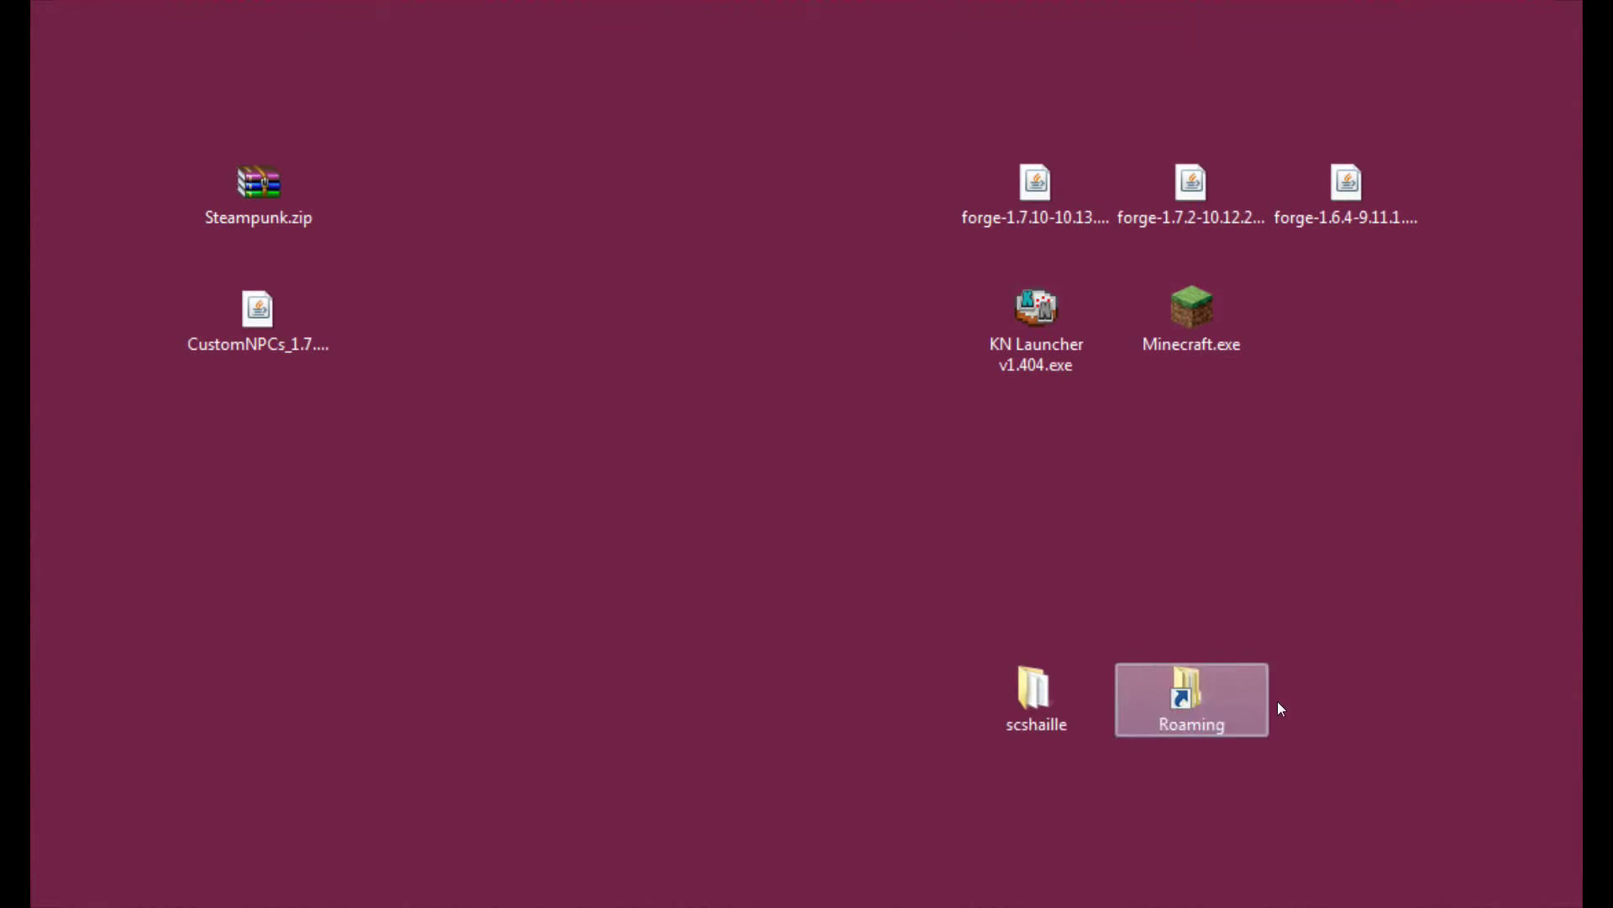
# - Move CustomNPCs_1.7.10b.jar into Roaming\.minecraft\mods, then close that Explorer window
pyautogui.doubleClick(1216, 693)
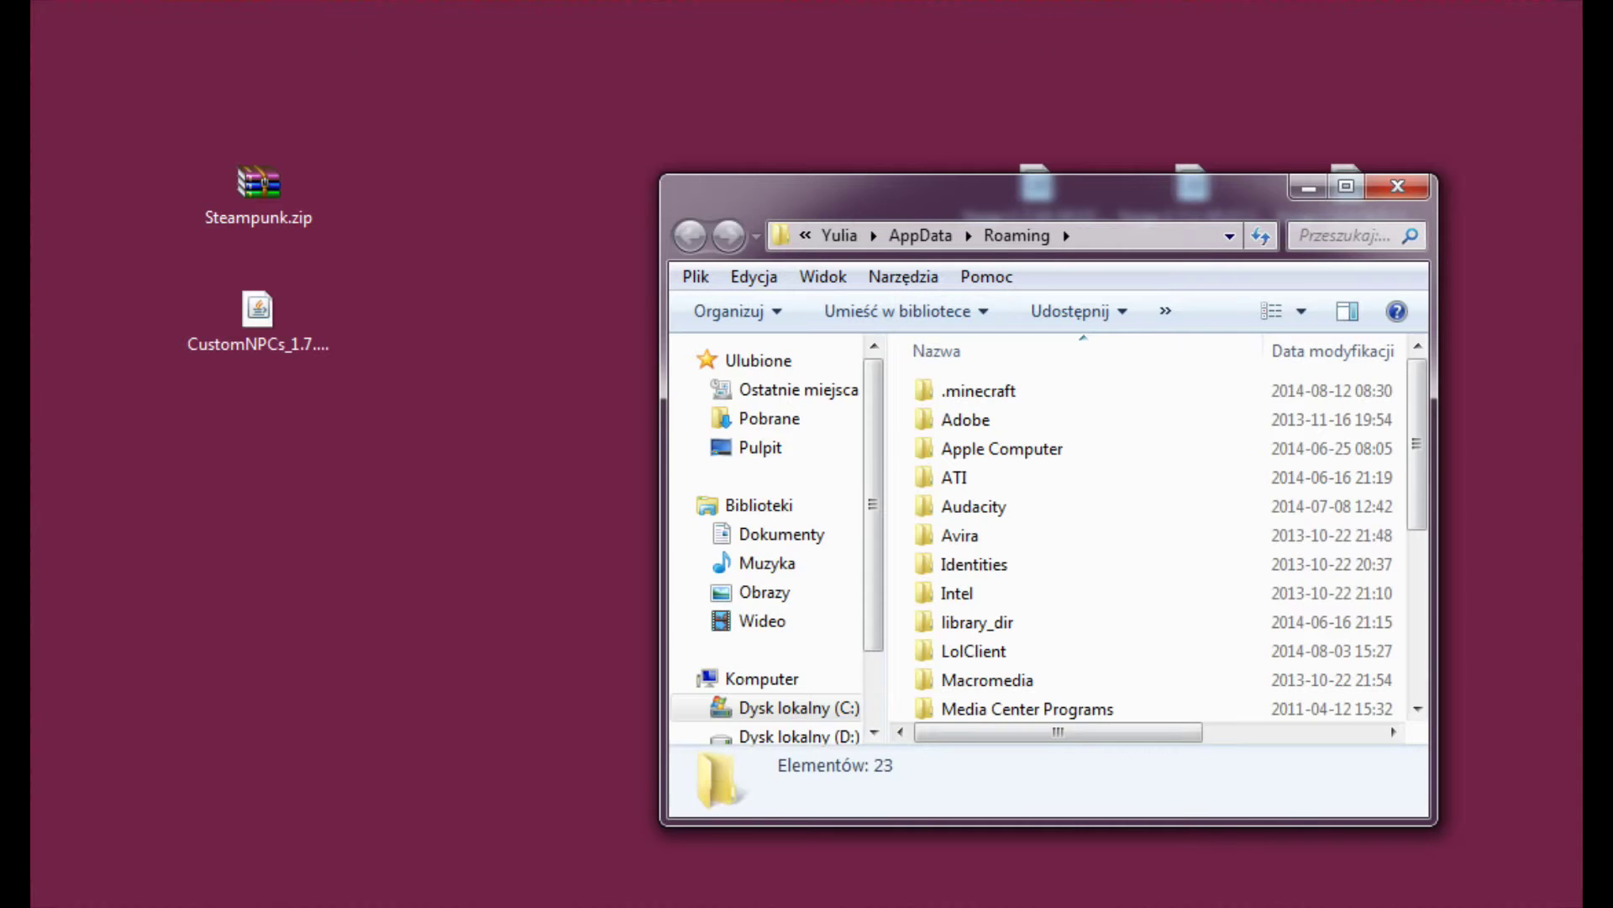
pyautogui.moveTo(979, 390)
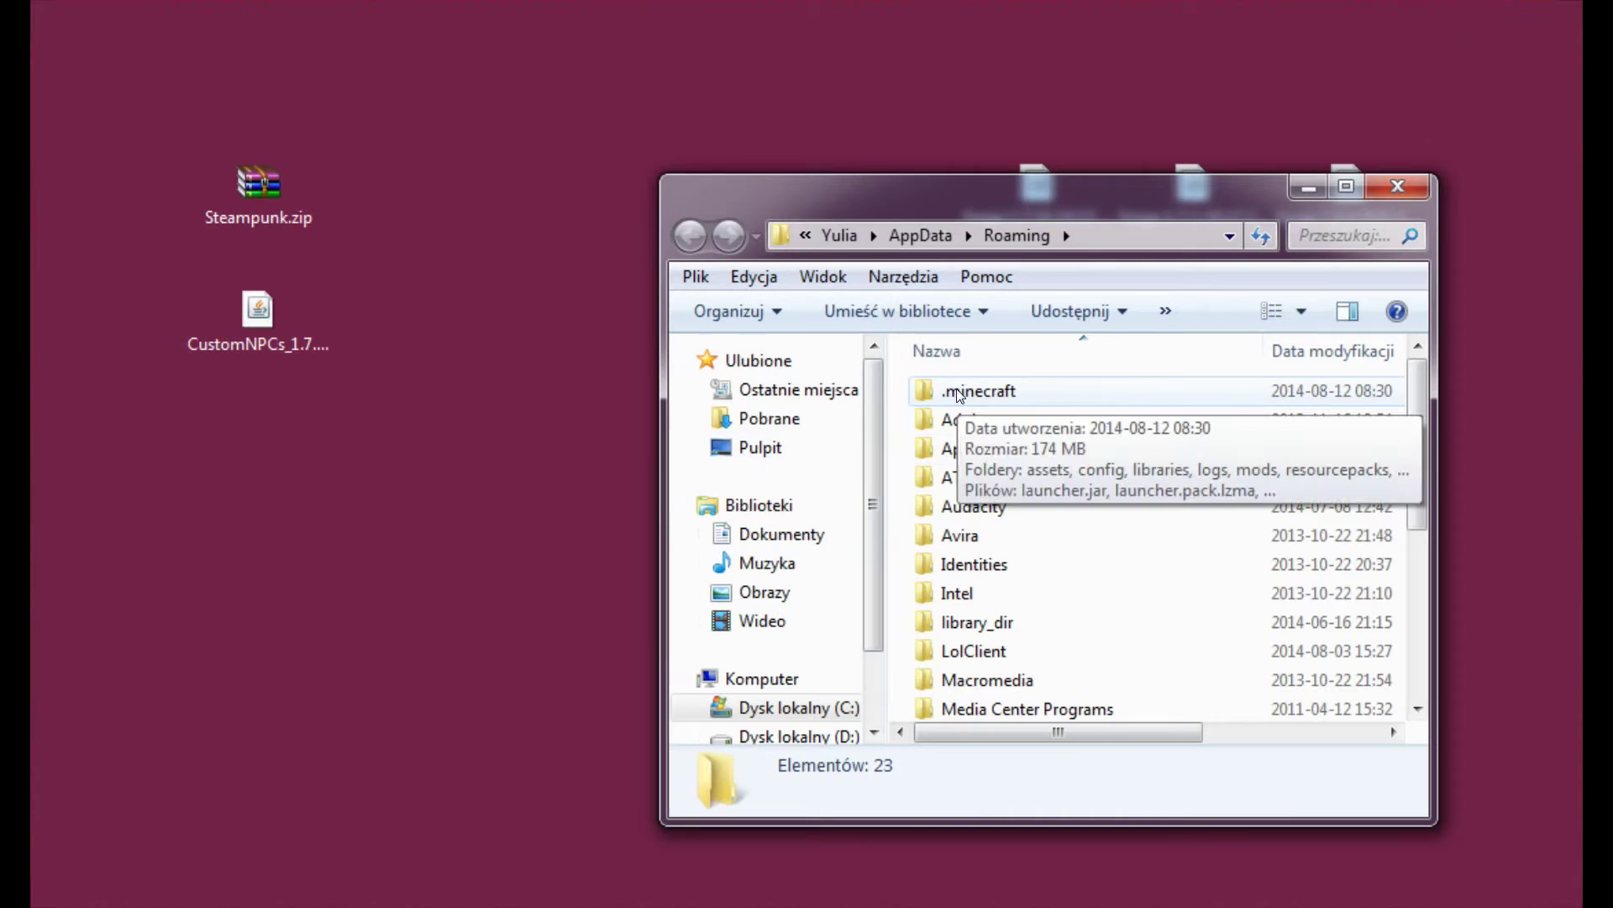
pyautogui.click(1015, 392)
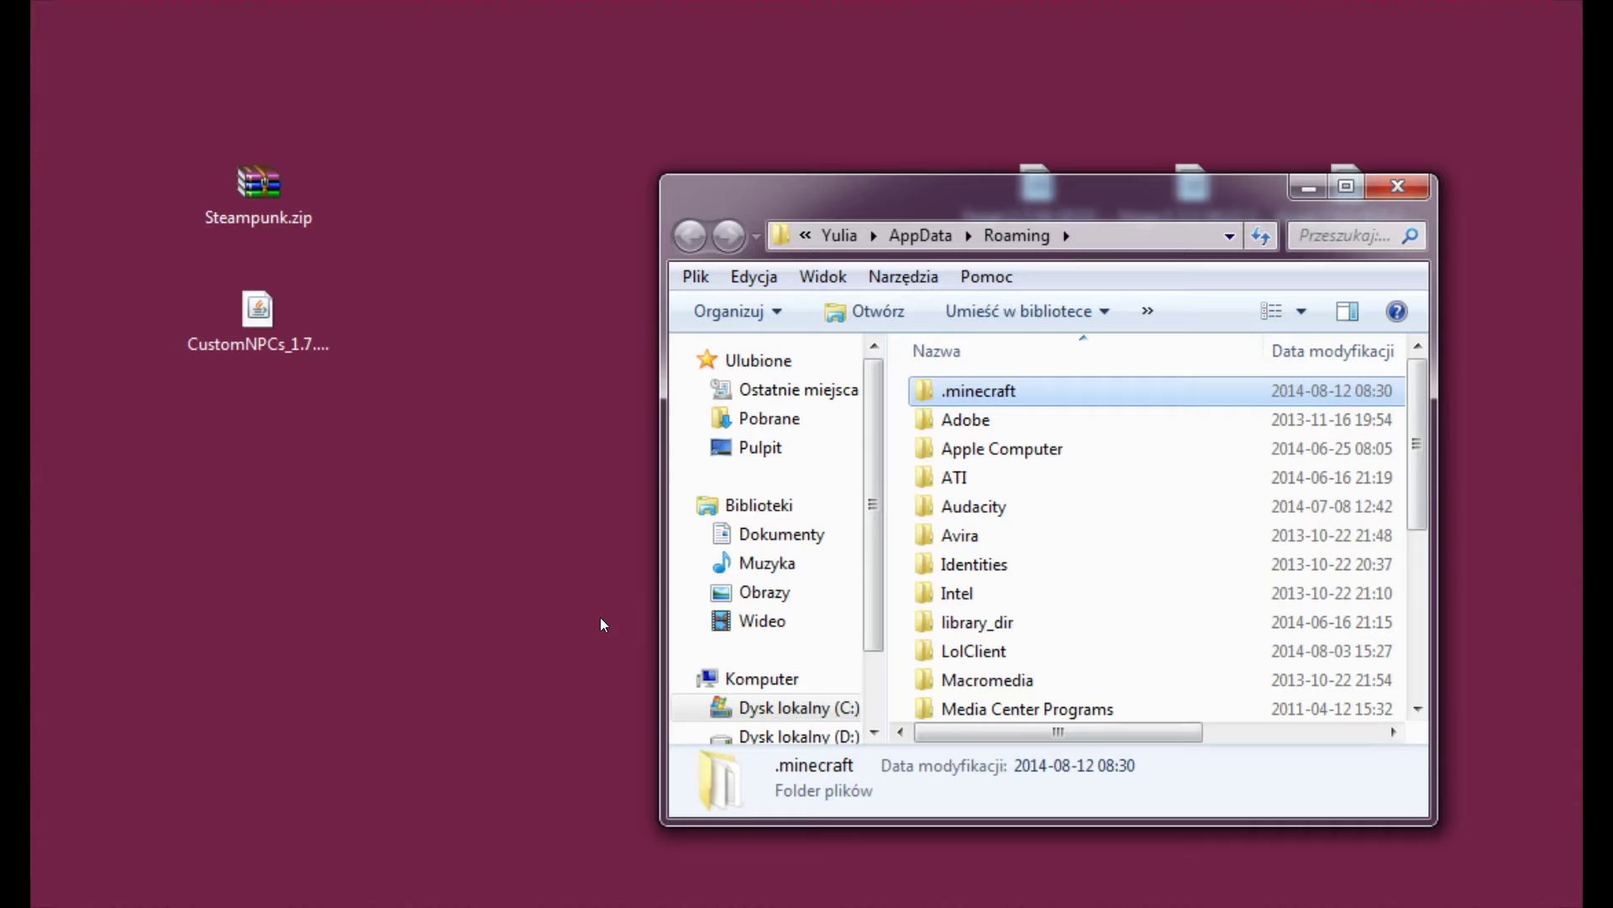
pyautogui.doubleClick(1014, 388)
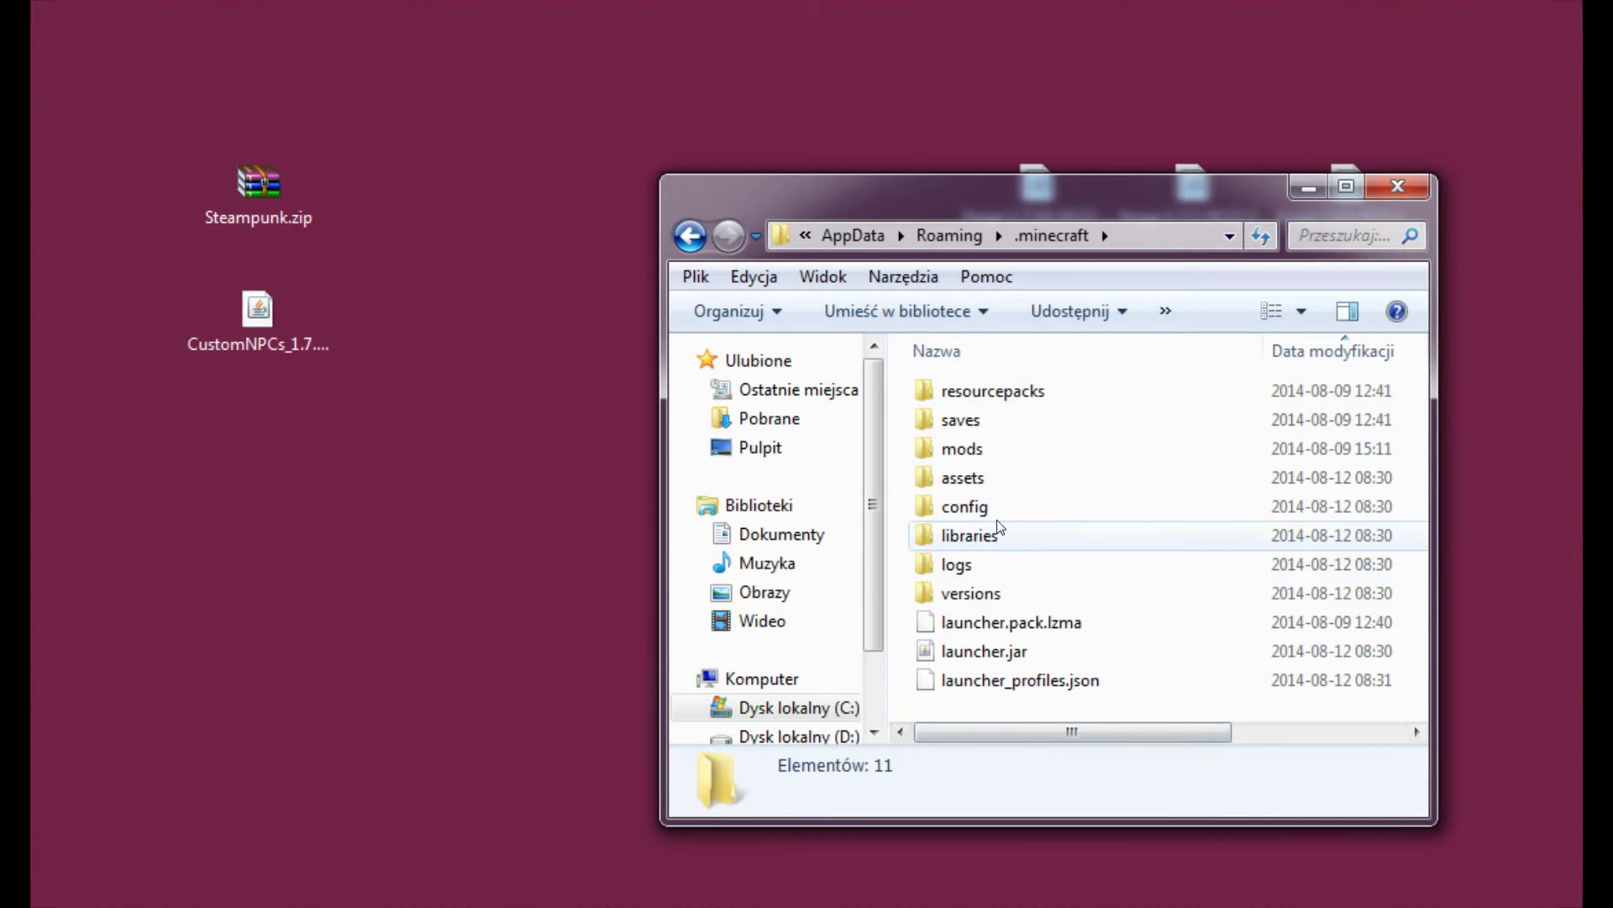
pyautogui.doubleClick(995, 450)
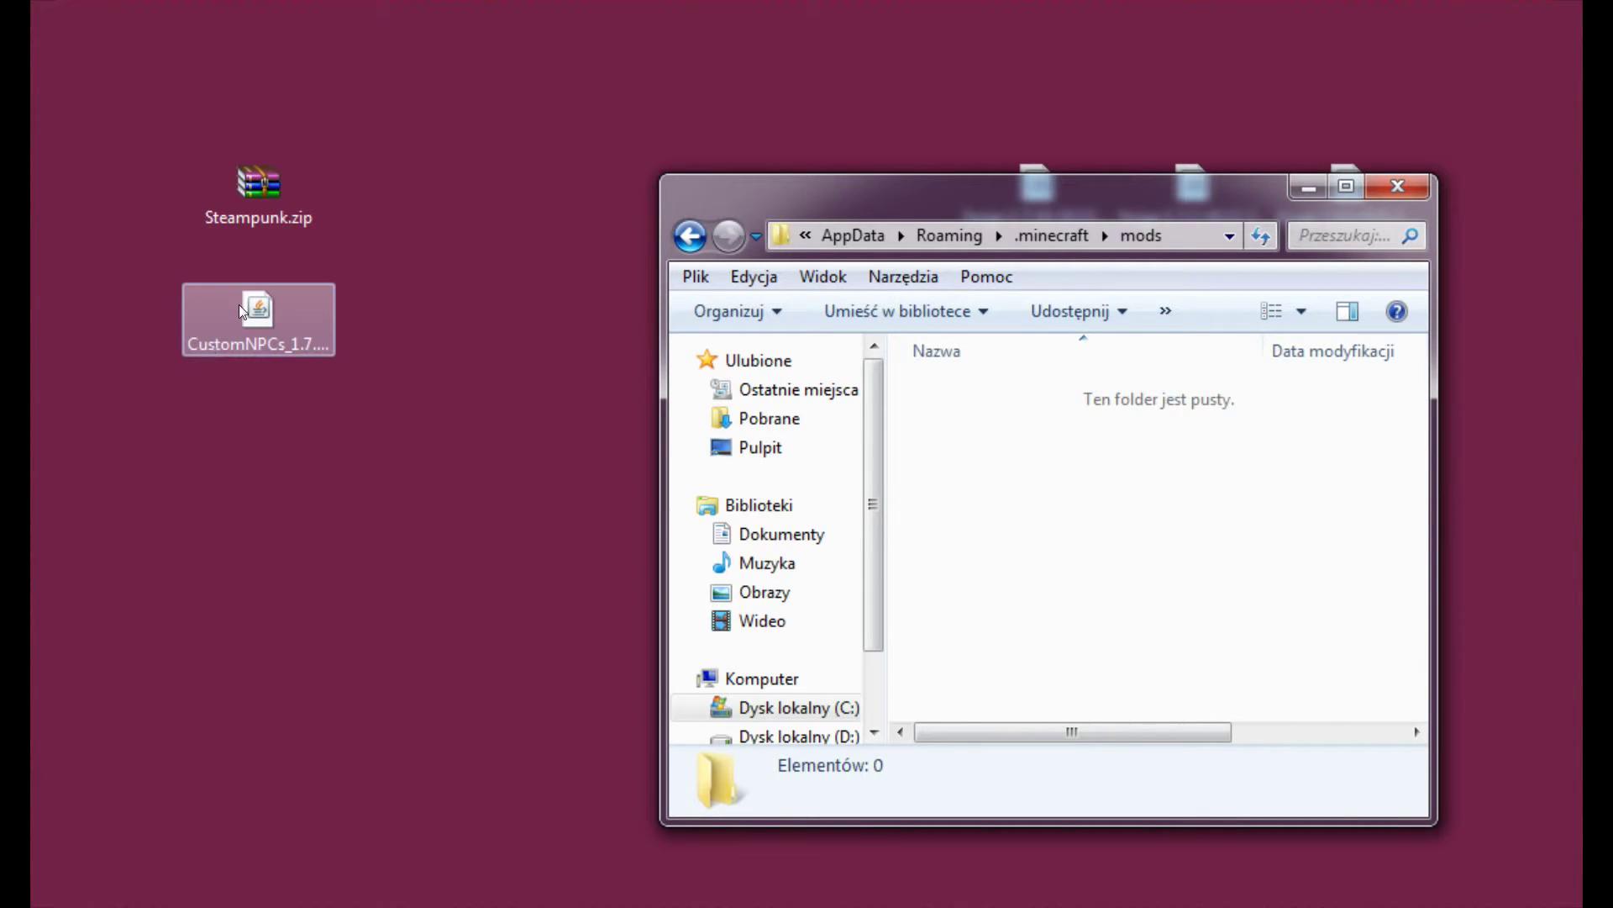
pyautogui.moveTo(242, 304)
pyautogui.mouseDown()
pyautogui.moveTo(456, 443)
pyautogui.moveTo(991, 516)
pyautogui.mouseUp()
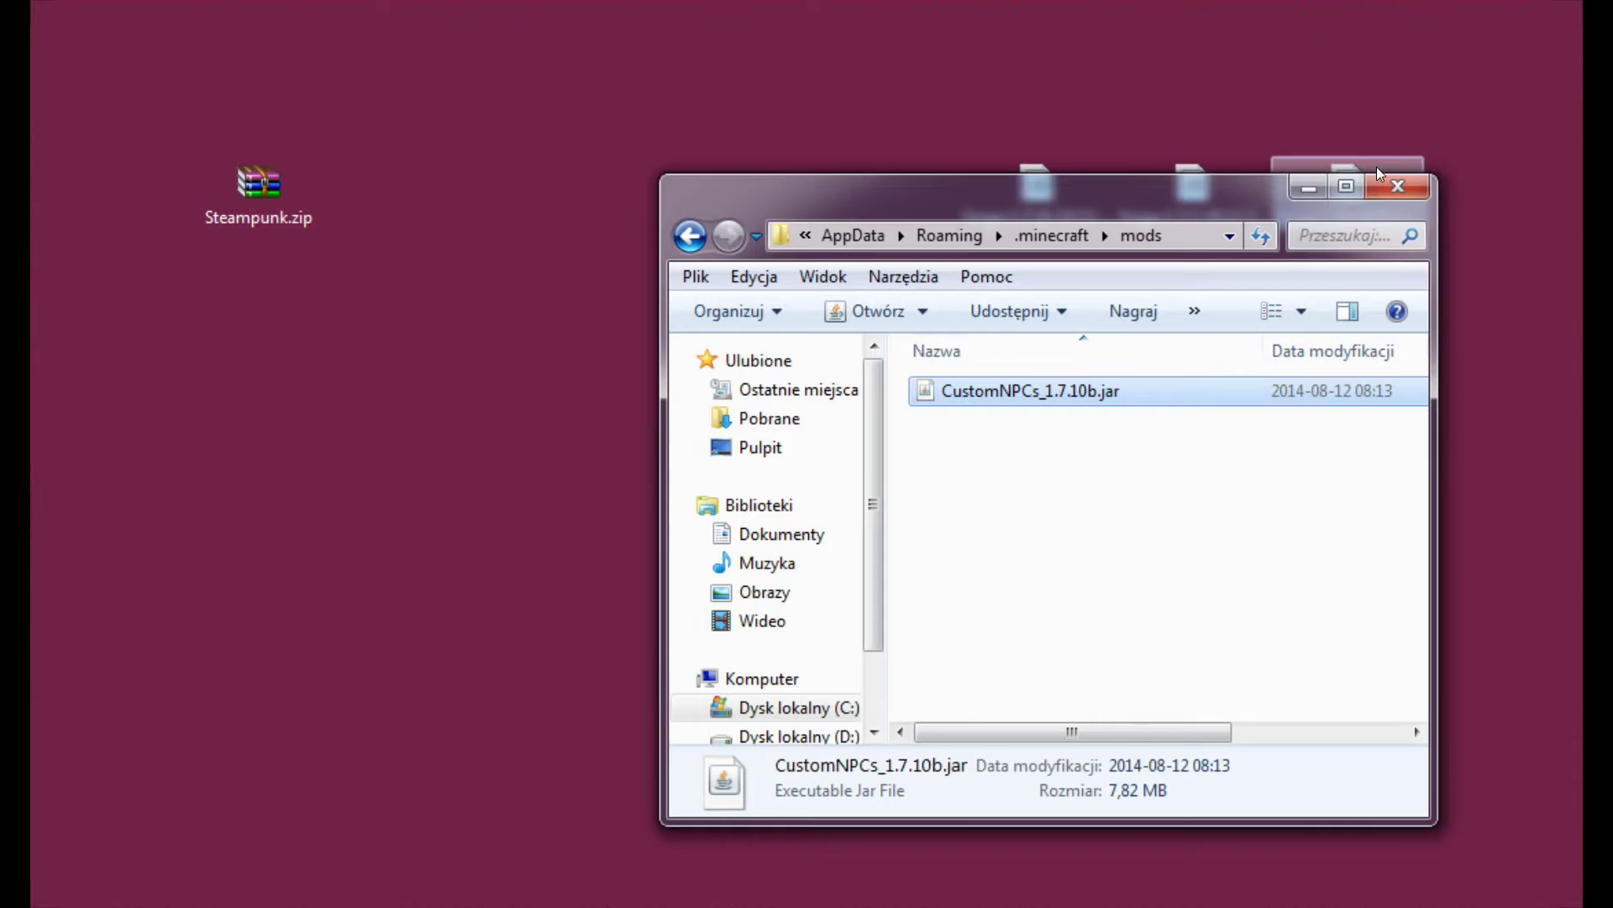
pyautogui.click(1394, 180)
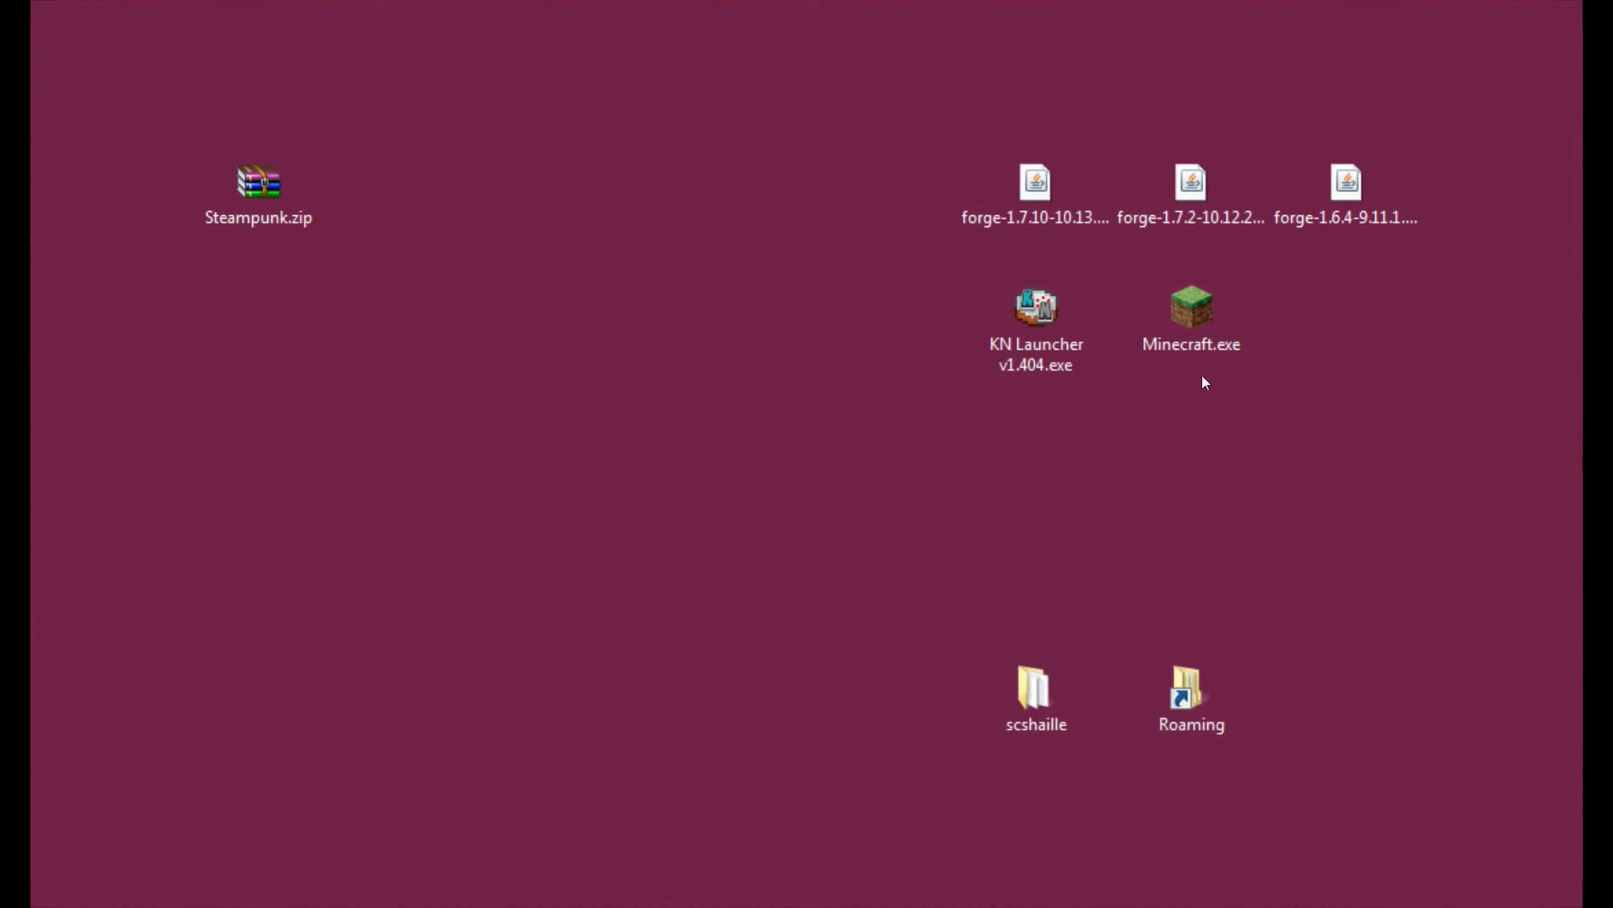
pyautogui.doubleClick(1232, 342)
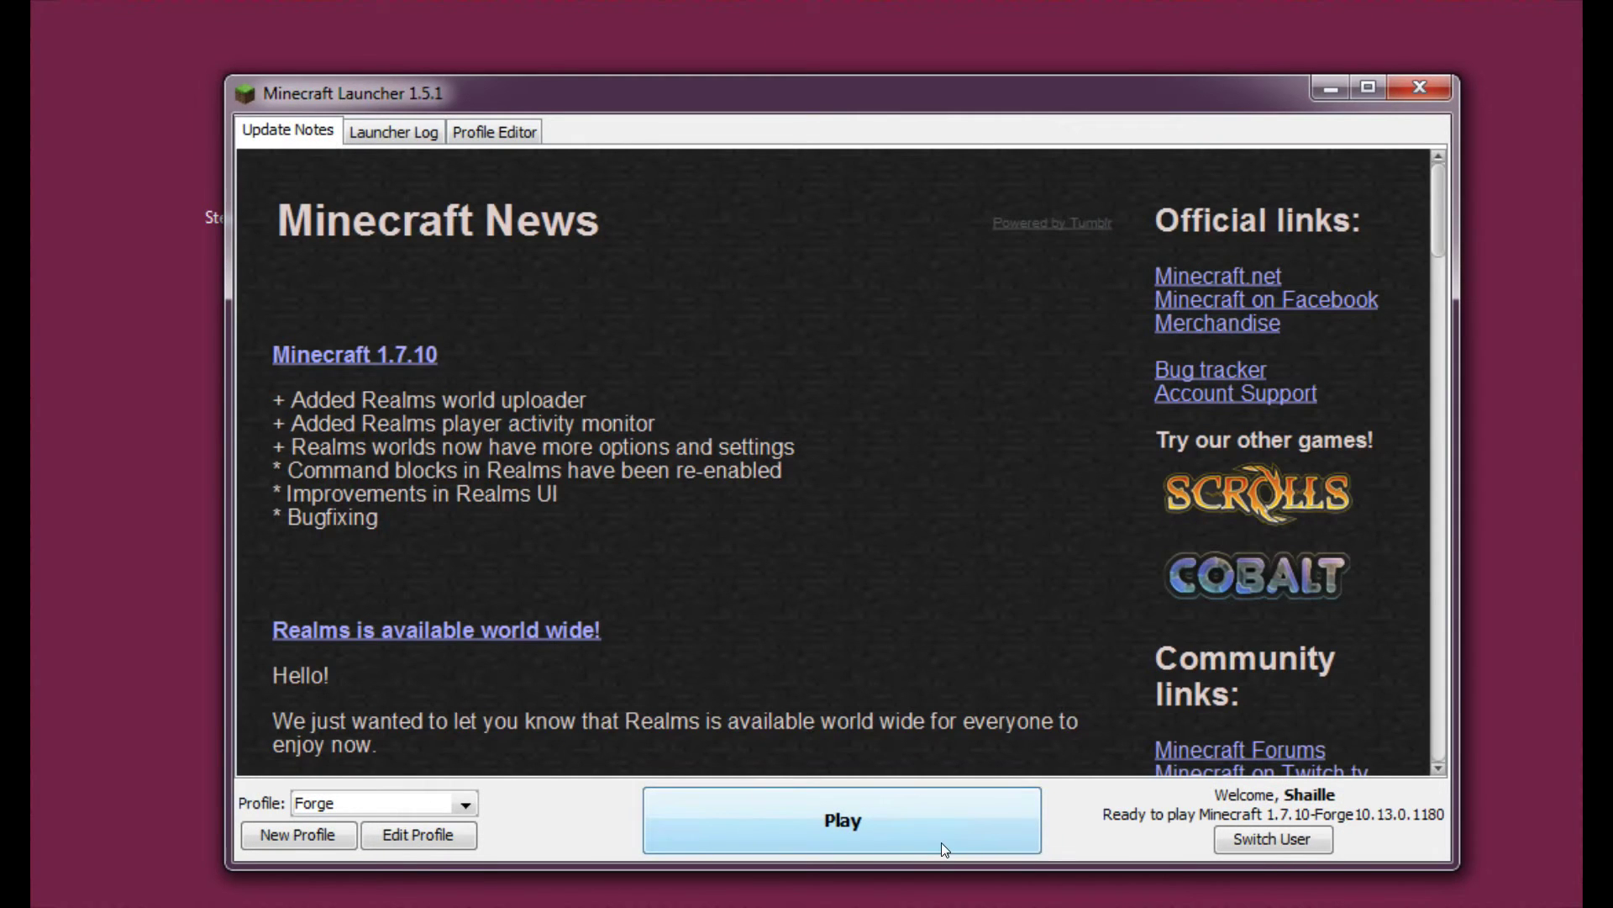
pyautogui.click(942, 823)
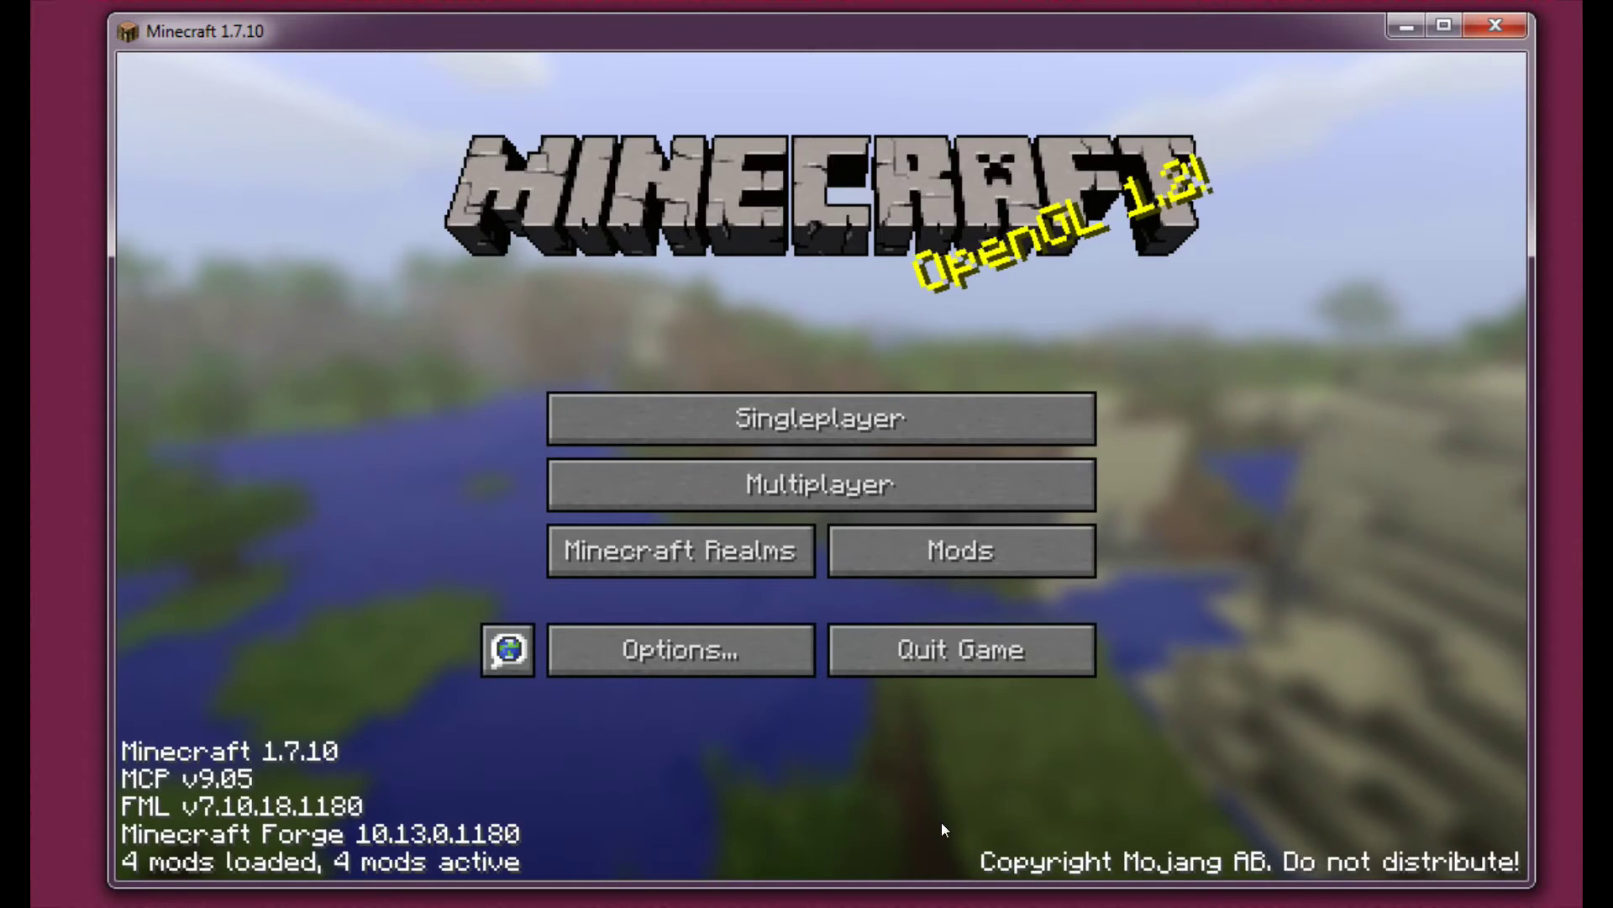
pyautogui.click(1081, 555)
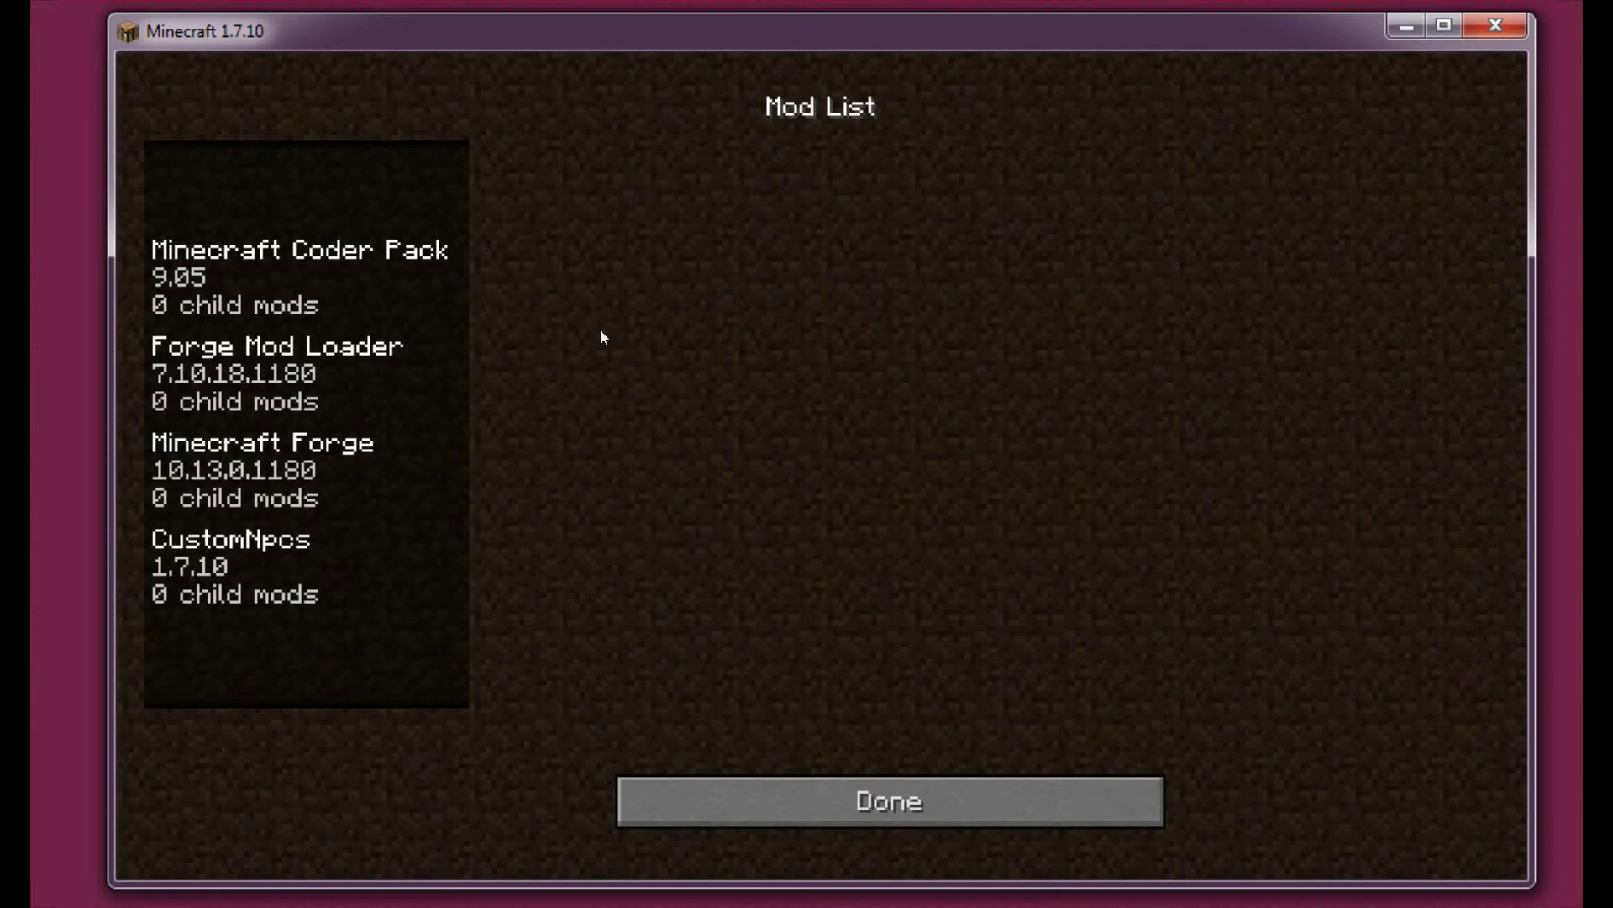
pyautogui.click(424, 568)
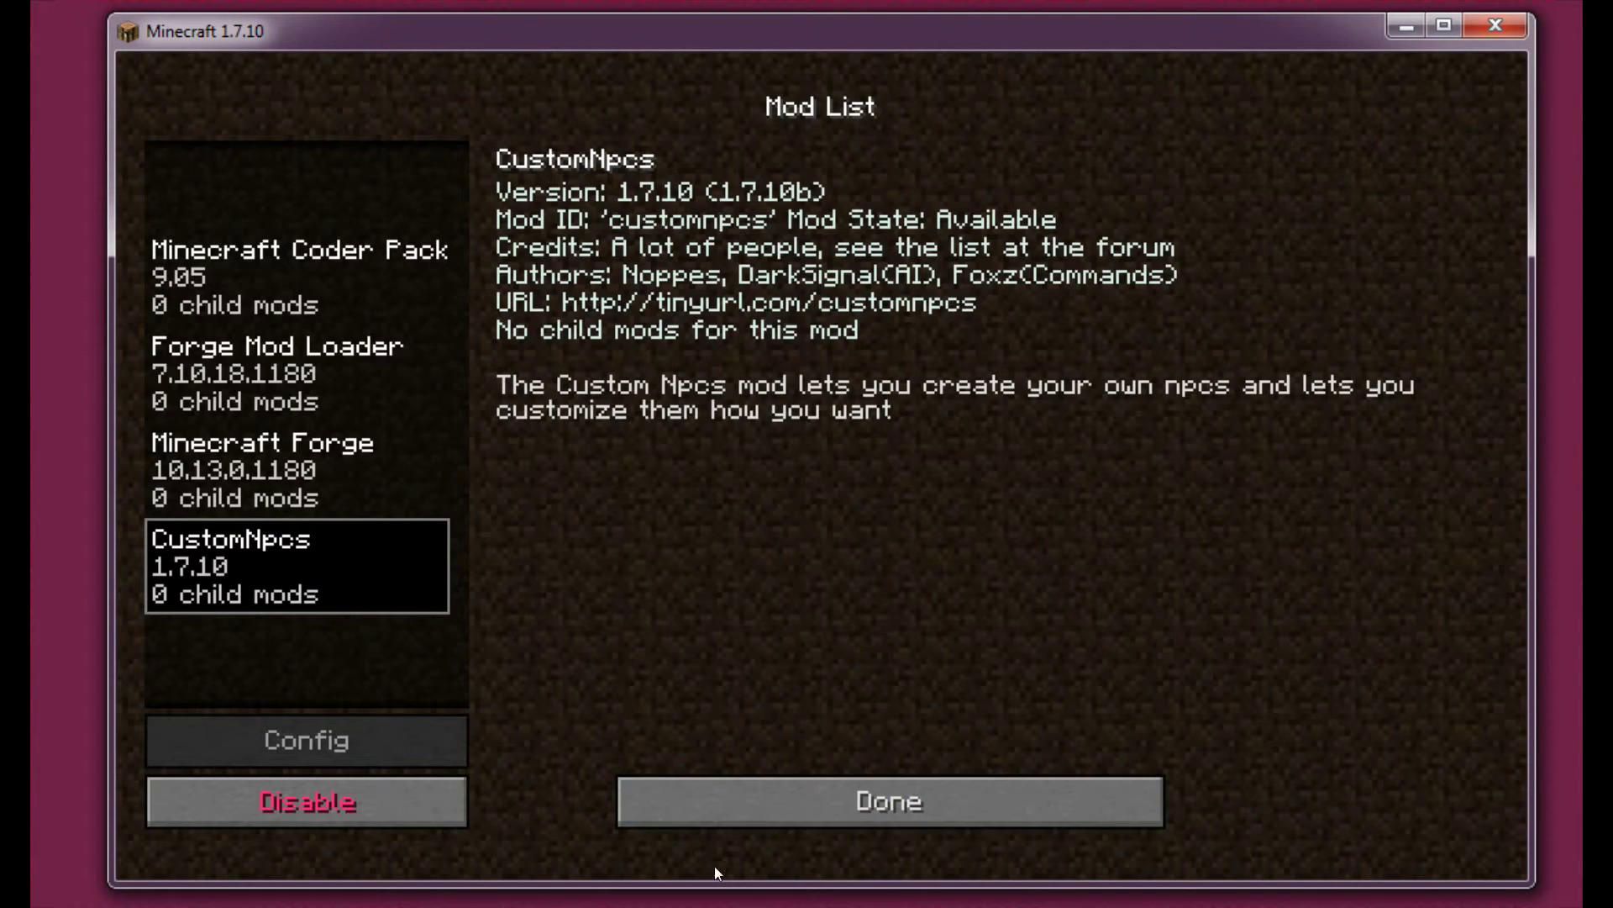
pyautogui.click(720, 811)
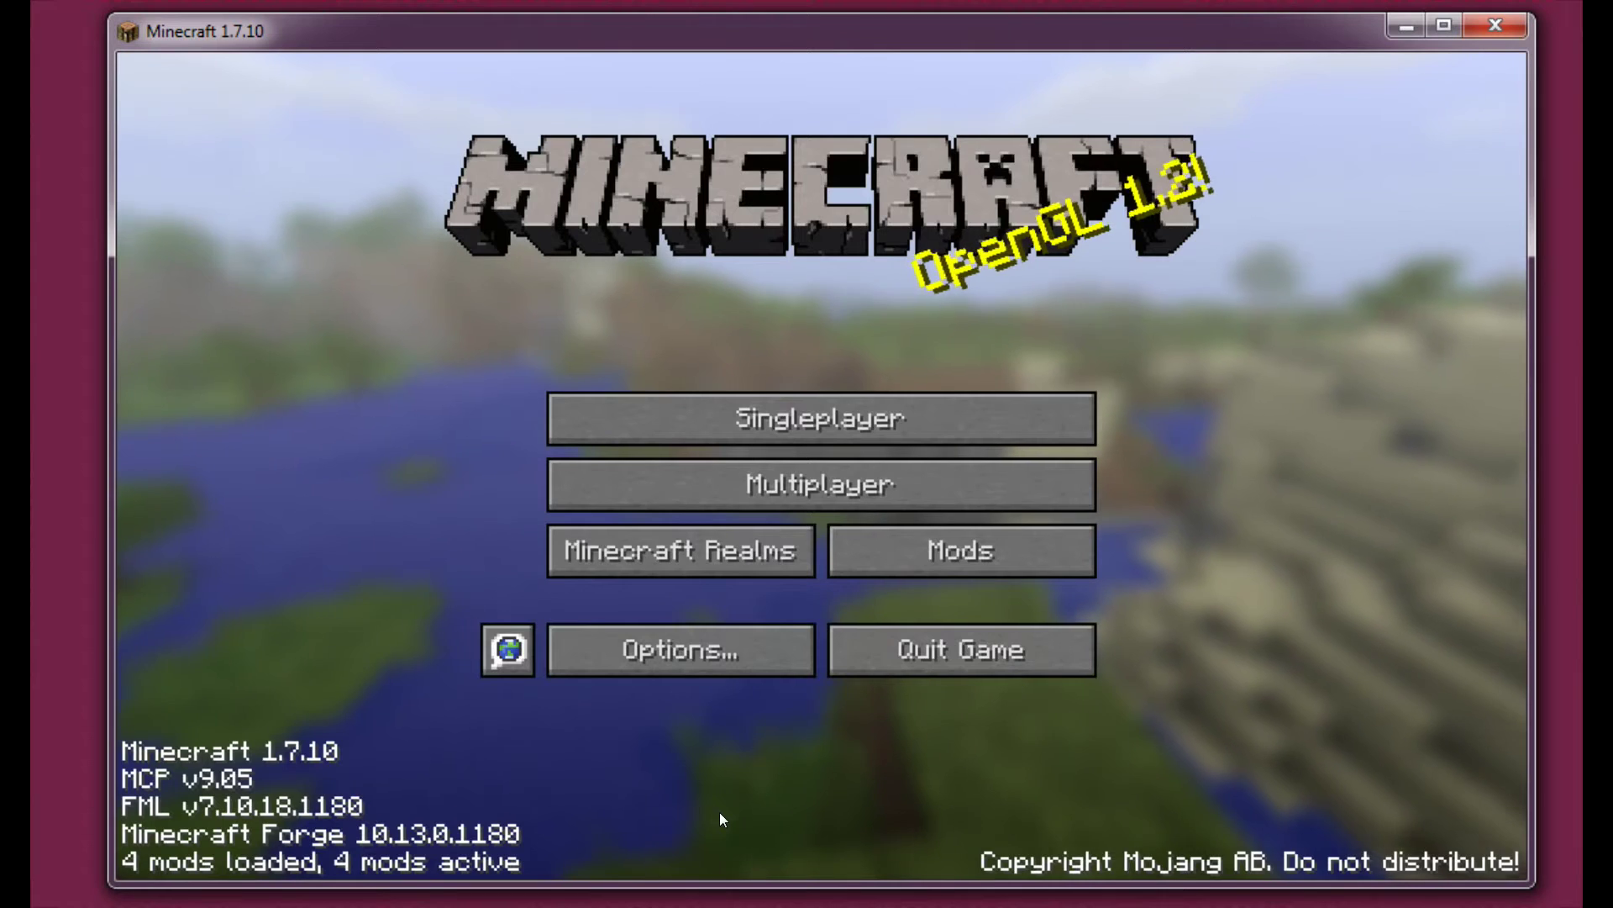
pyautogui.click(1003, 656)
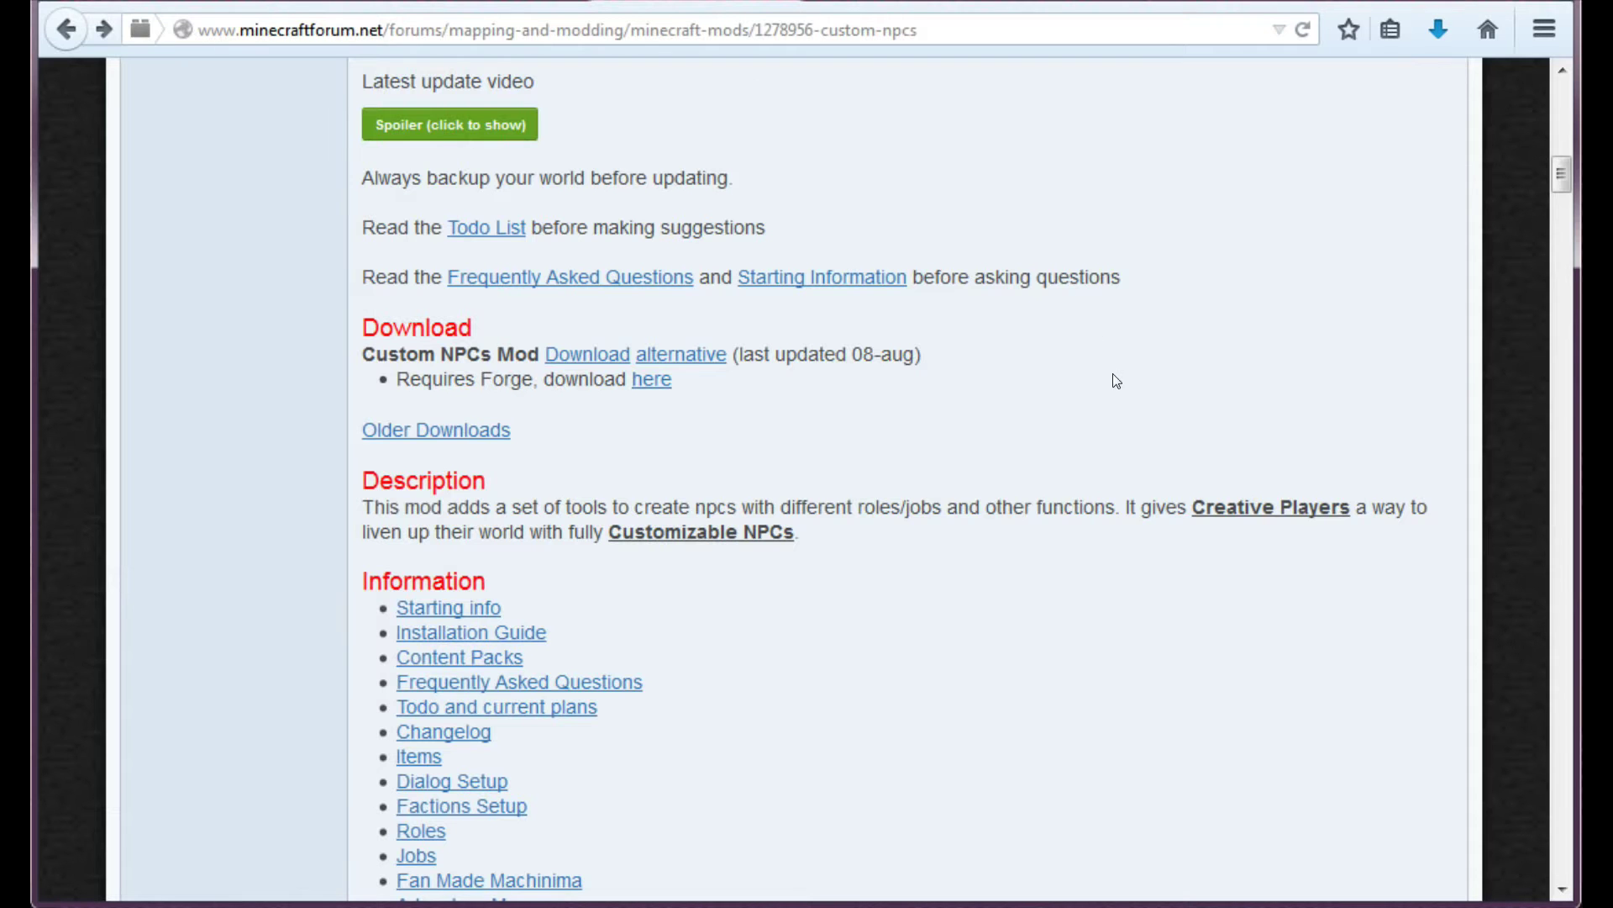
pyautogui.scroll(5, 1151, 341)
pyautogui.scroll(4, 1151, 338)
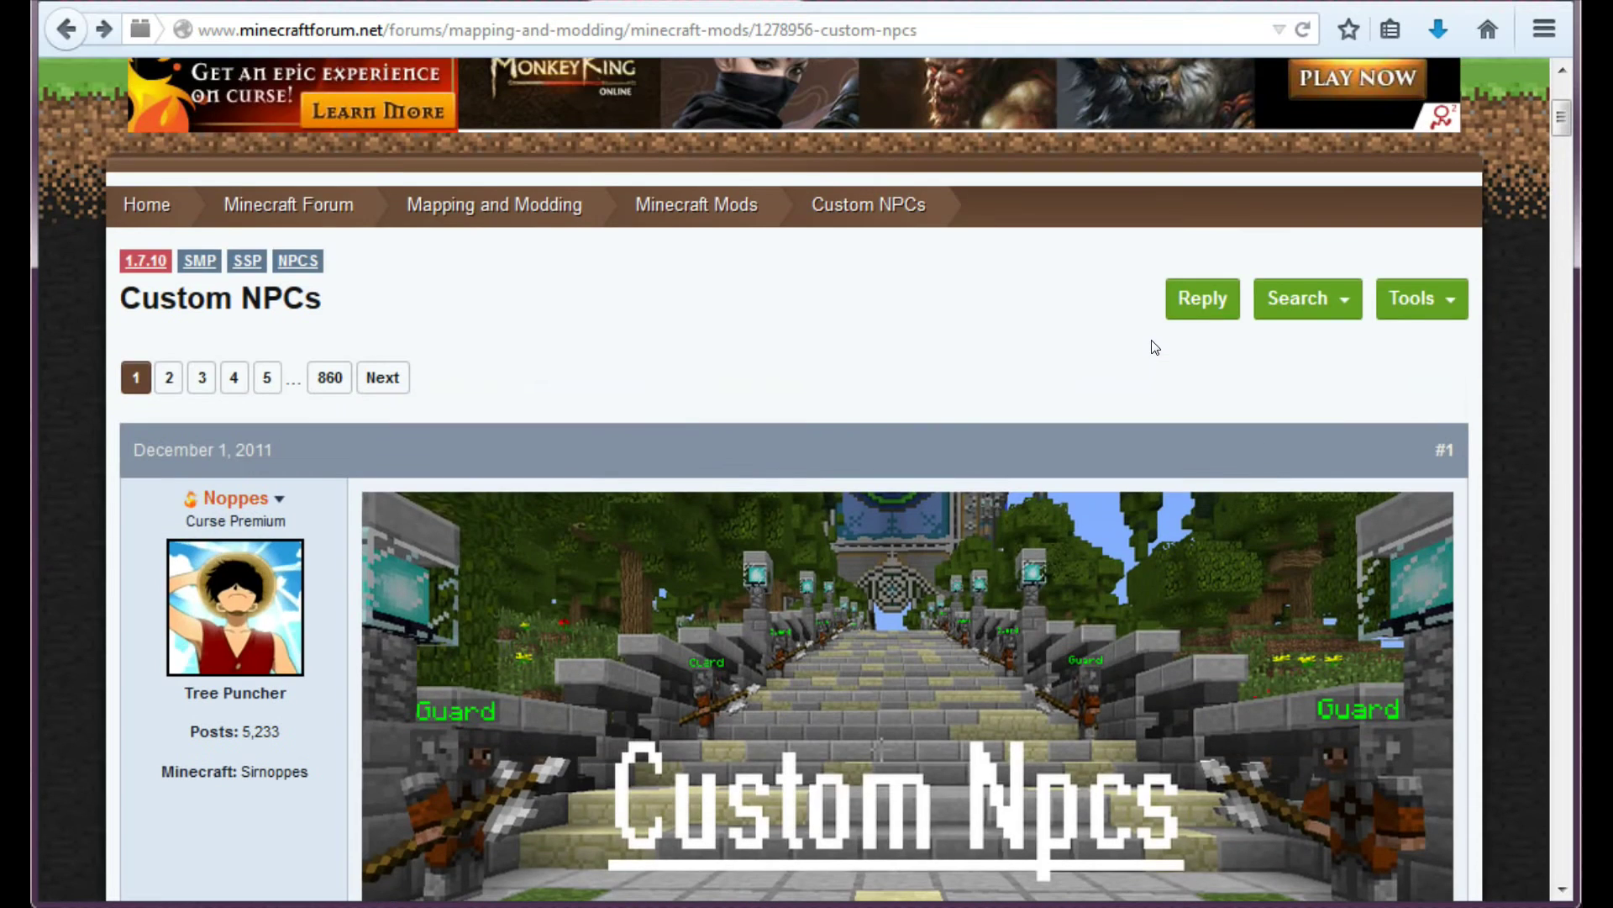
pyautogui.scroll(-3, 1151, 342)
pyautogui.scroll(-3, 1151, 342)
pyautogui.scroll(-3, 1151, 342)
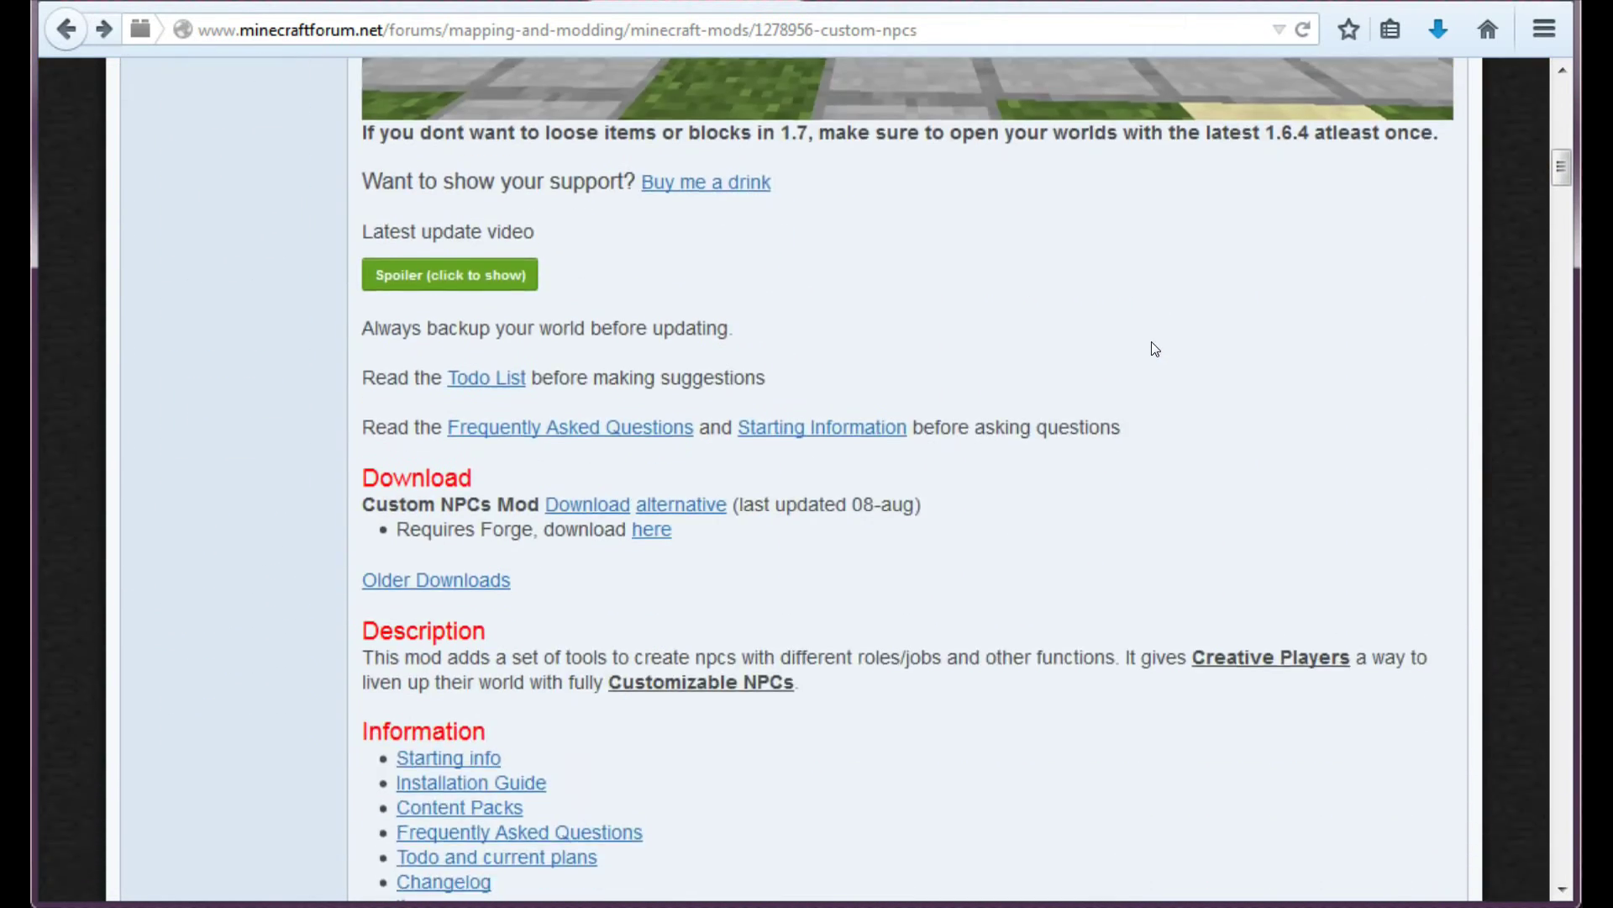
pyautogui.scroll(-2, 1152, 342)
pyautogui.scroll(-1, 1151, 341)
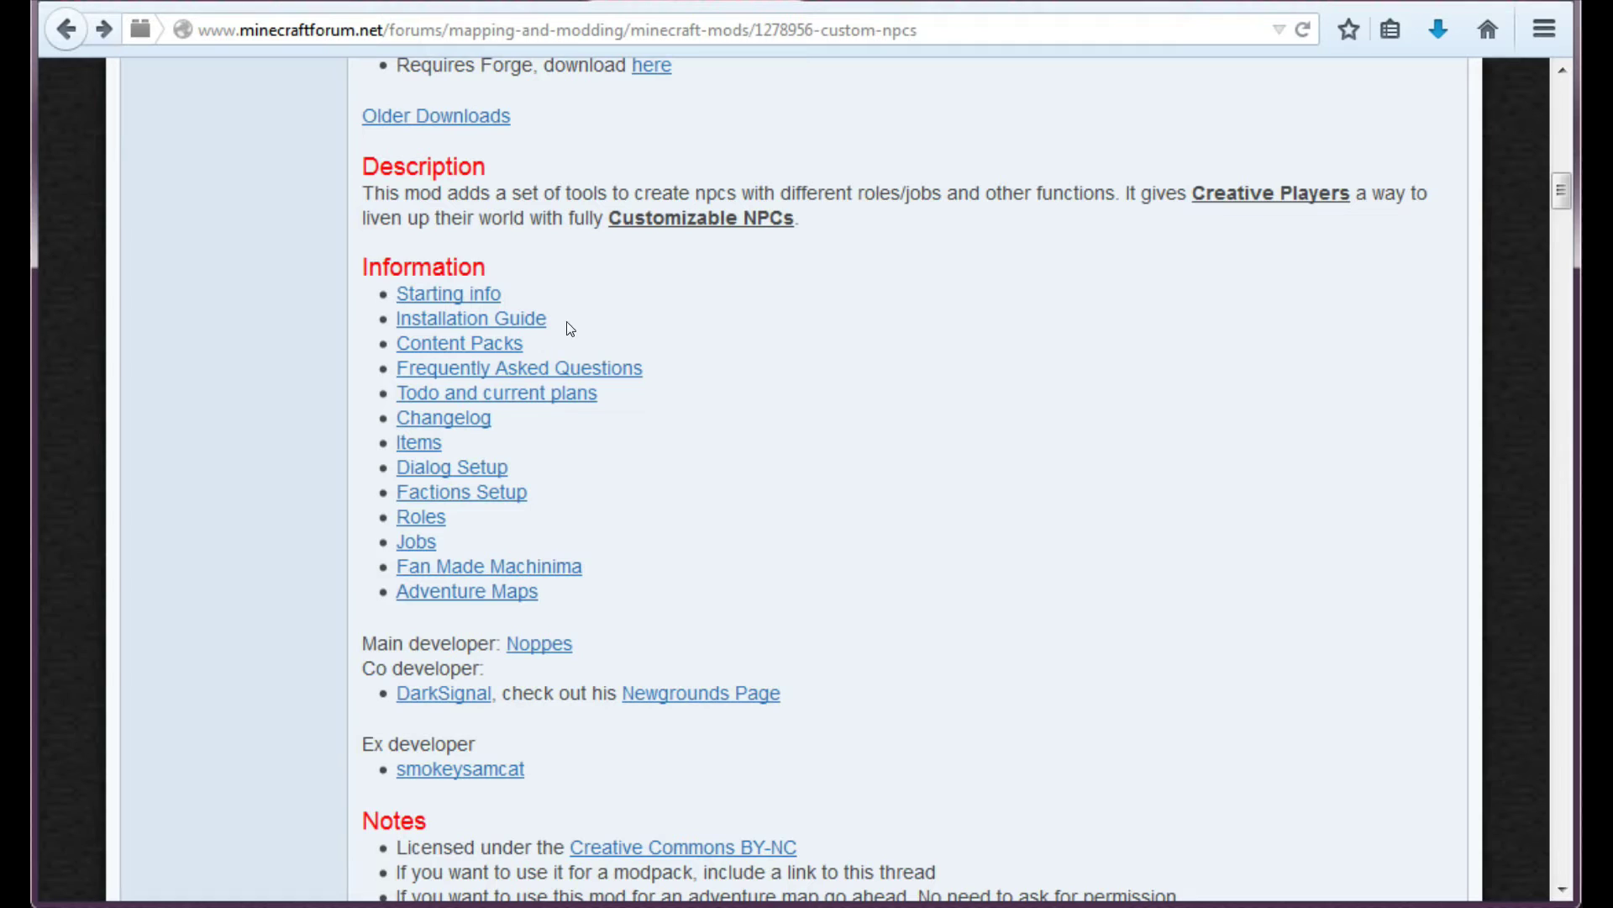
# - Highlight the Content Packs entry in the thread's Information links
pyautogui.moveTo(562, 341); pyautogui.dragTo(396, 344)
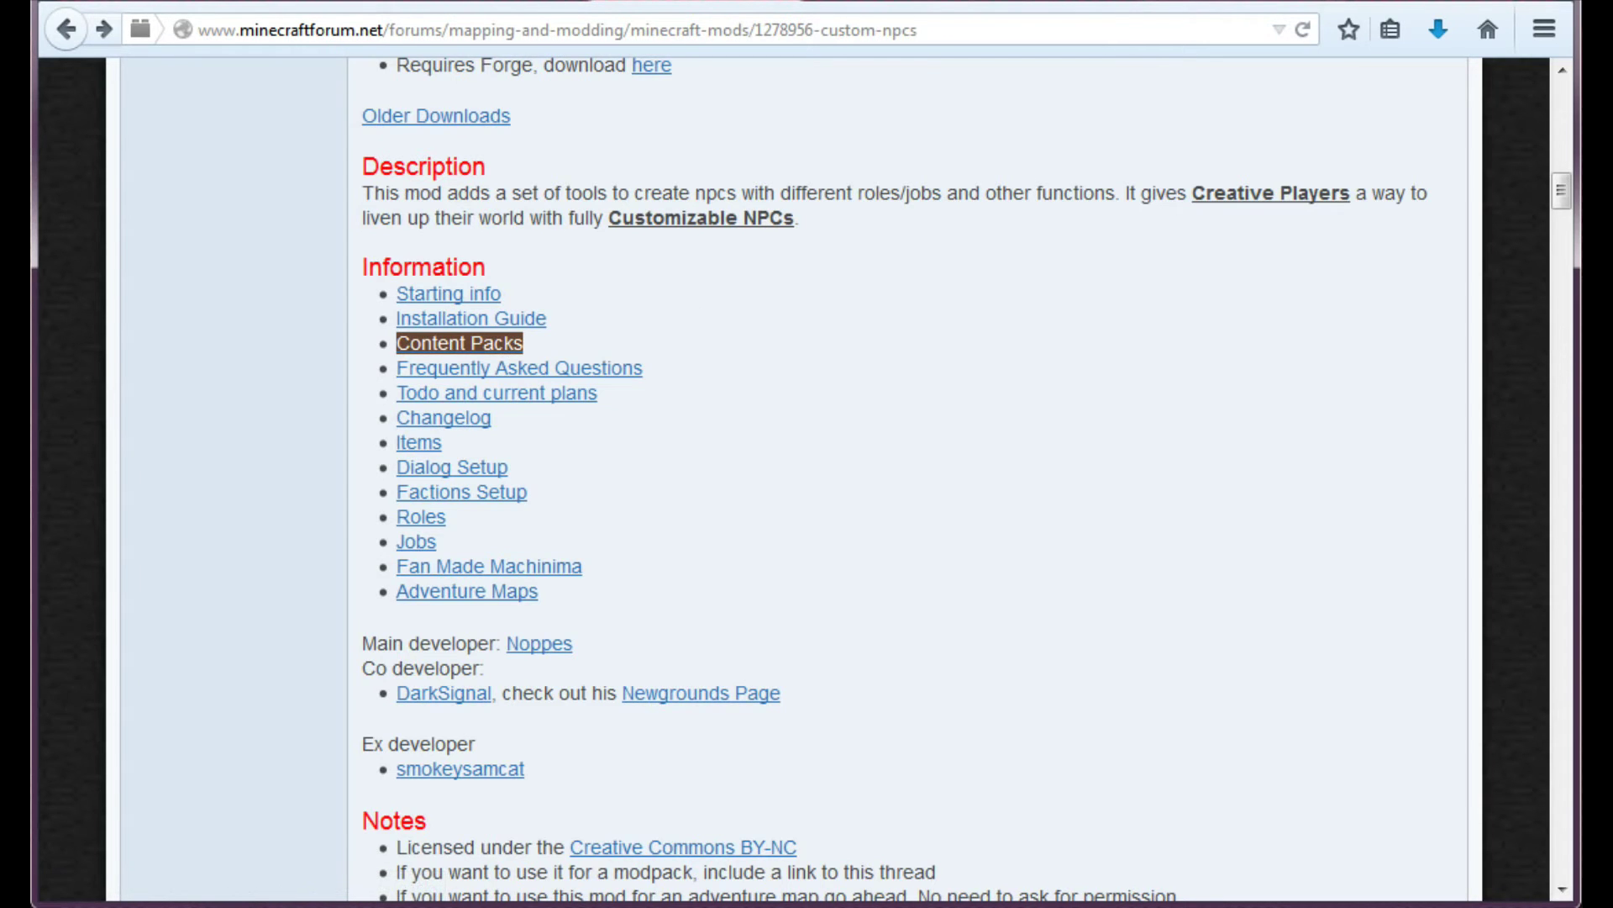
pyautogui.scroll(-2, 1058, 510)
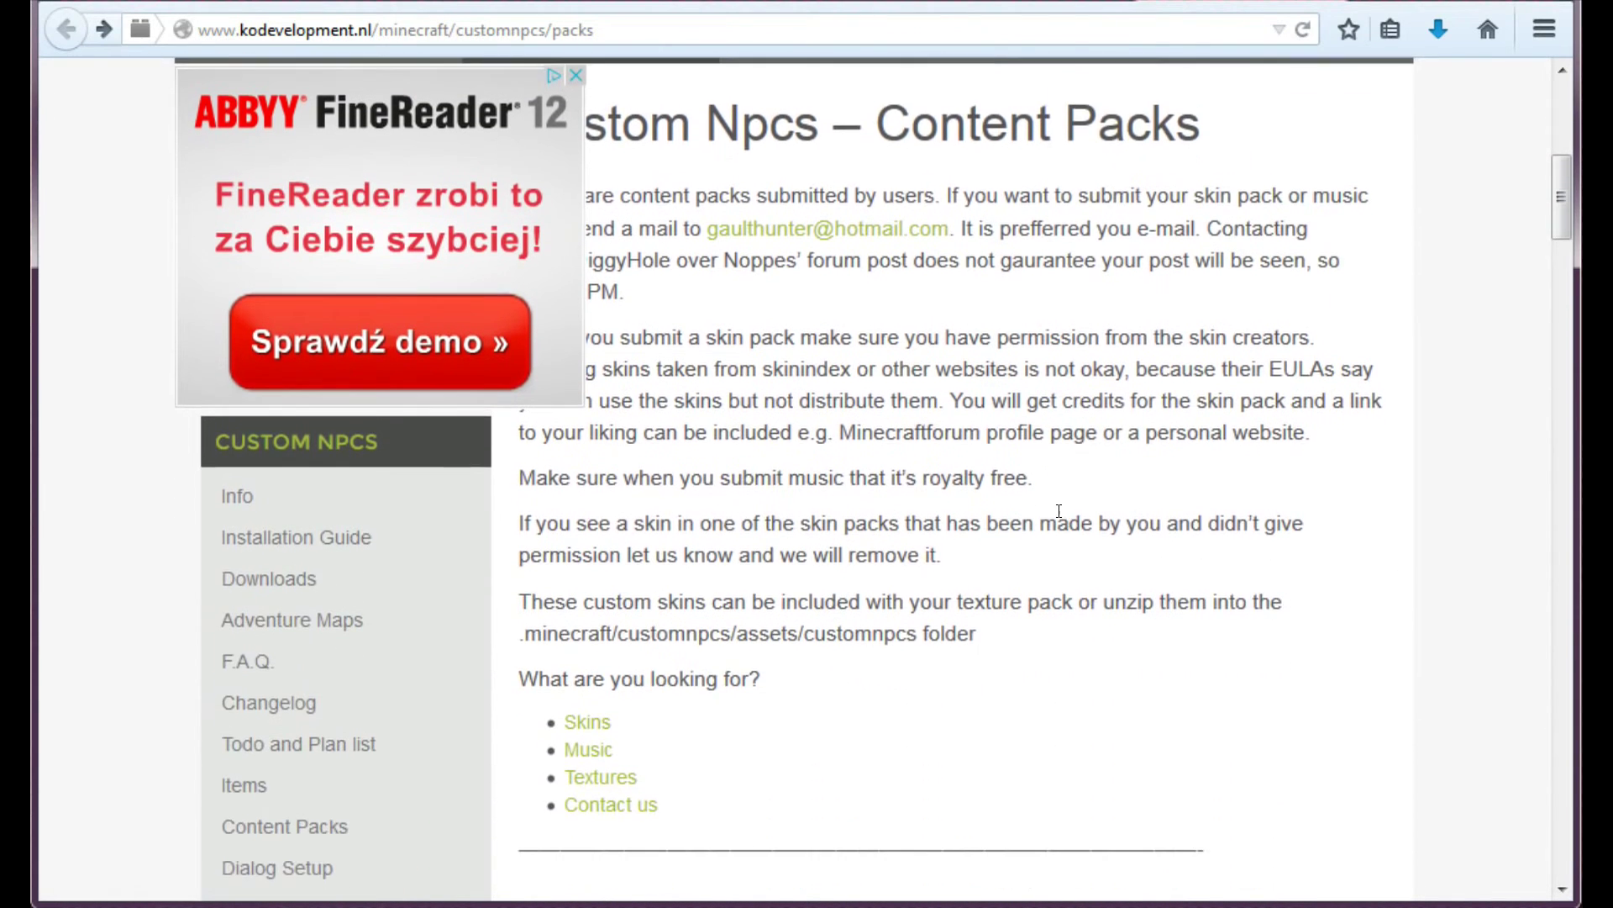
pyautogui.scroll(-2, 1059, 511)
pyautogui.scroll(-3, 1062, 524)
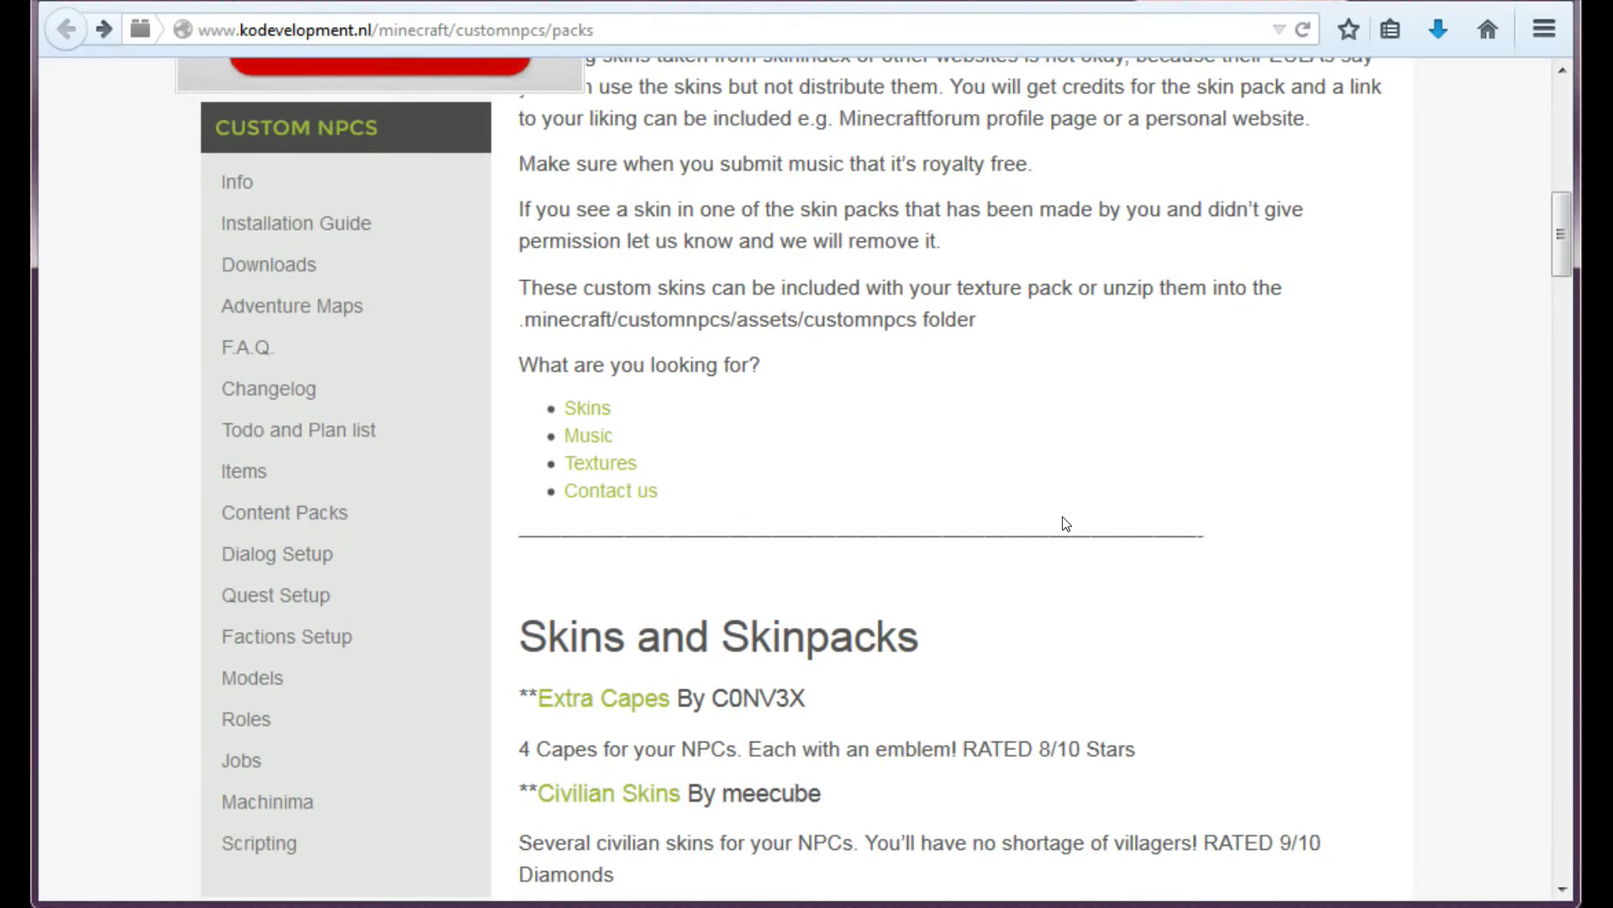
pyautogui.scroll(3, 1063, 523)
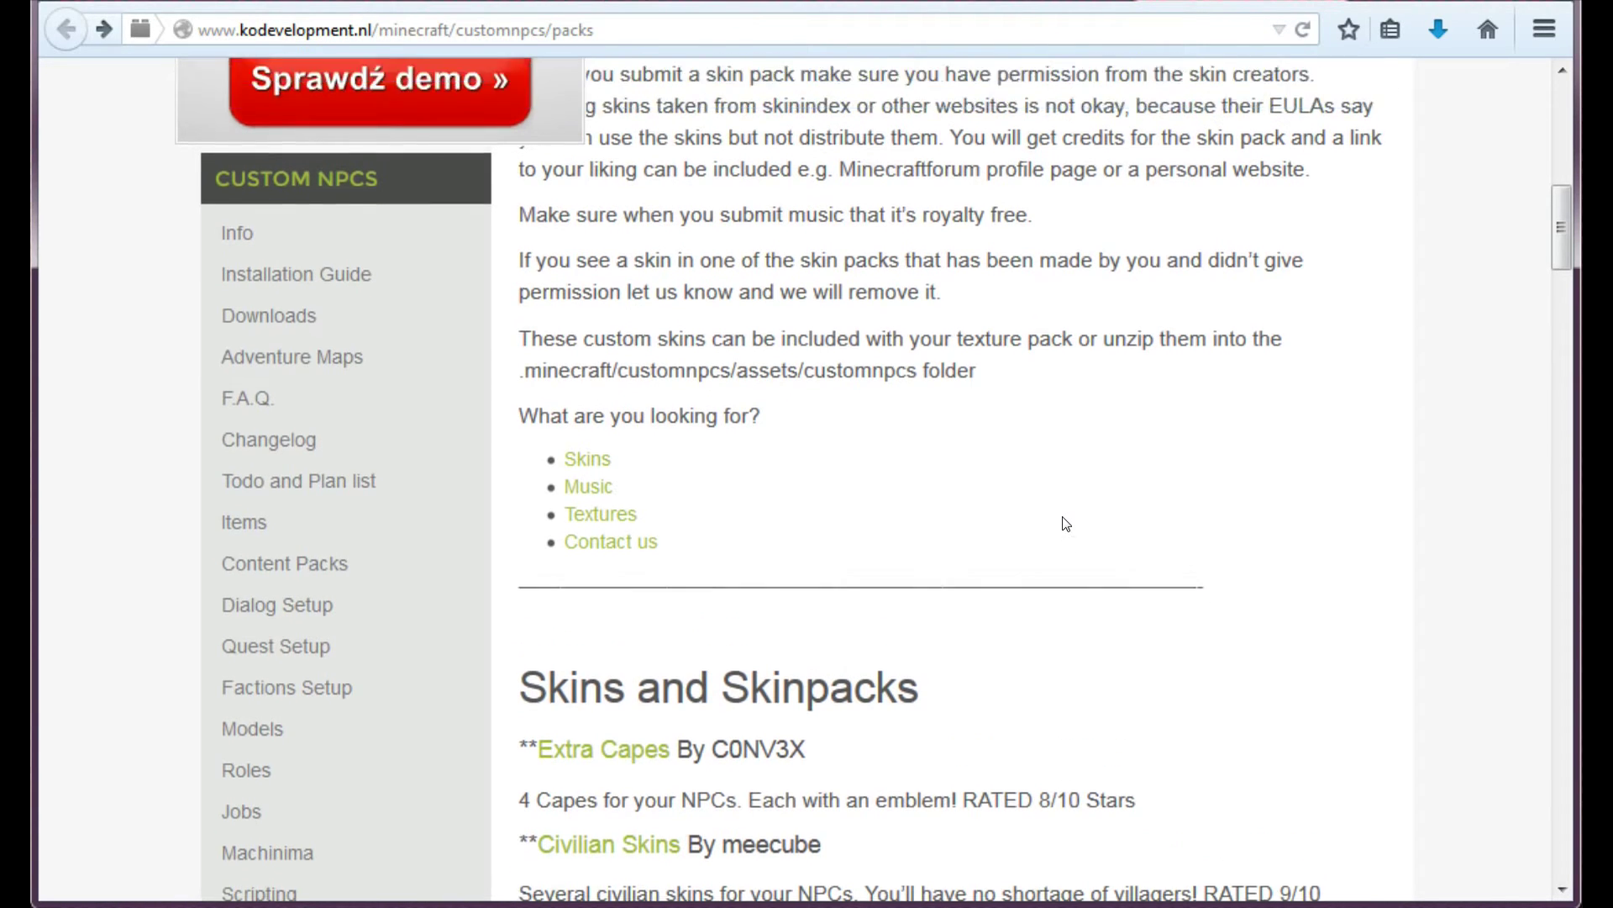
pyautogui.scroll(-2, 1062, 524)
pyautogui.scroll(-3, 1065, 524)
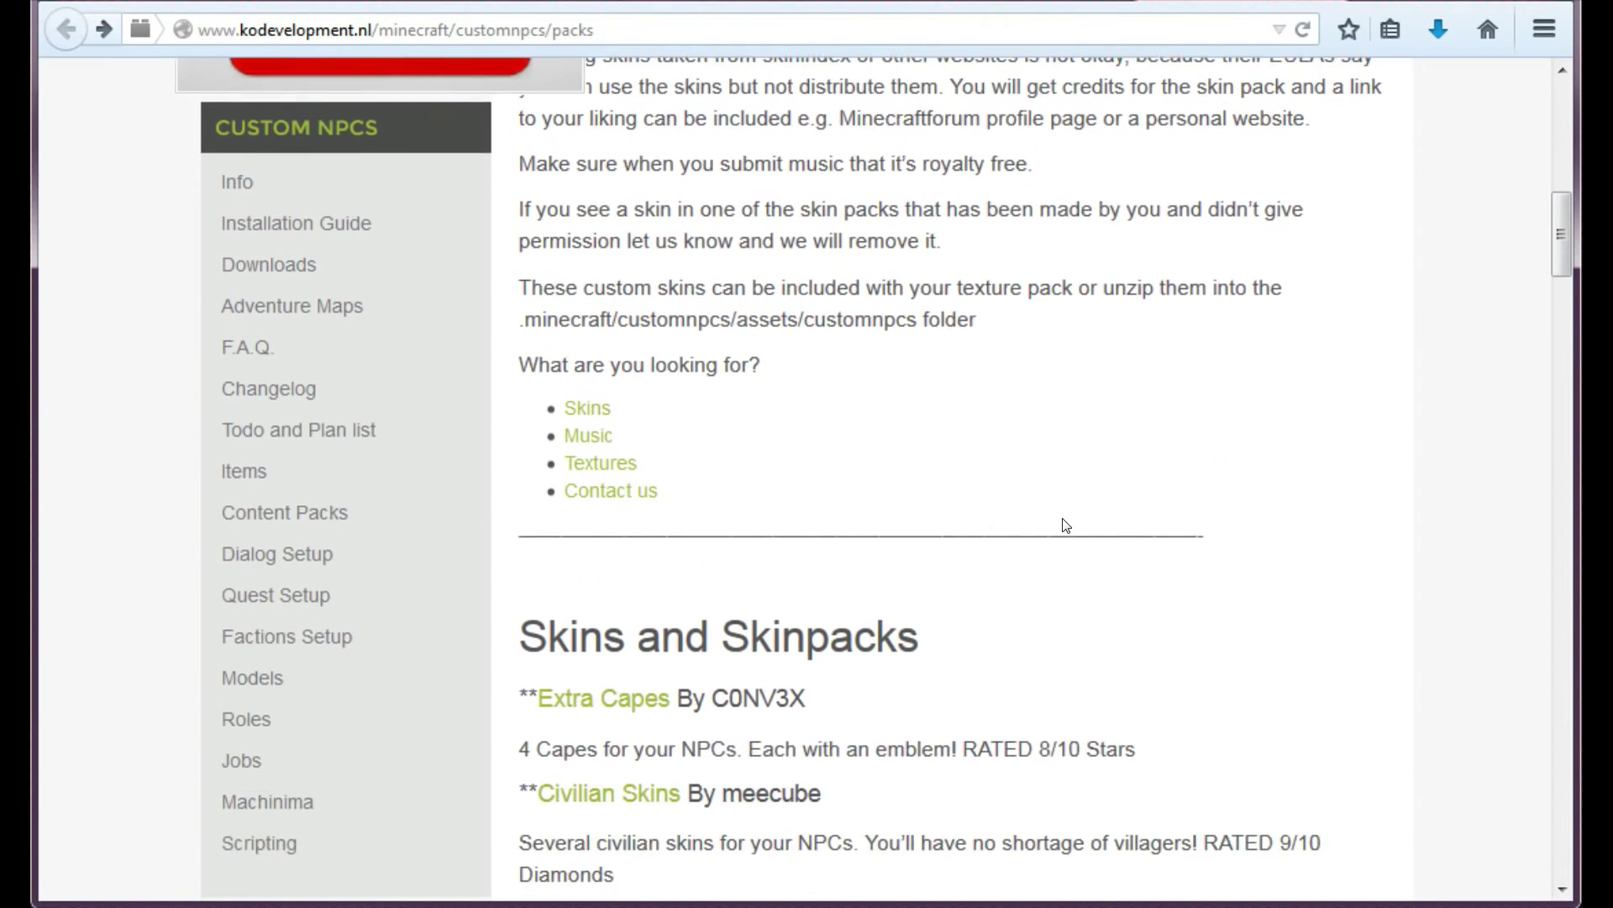
pyautogui.scroll(-3, 1062, 527)
pyautogui.scroll(-2, 1063, 527)
pyautogui.scroll(-2, 1059, 511)
pyautogui.scroll(-3, 1063, 526)
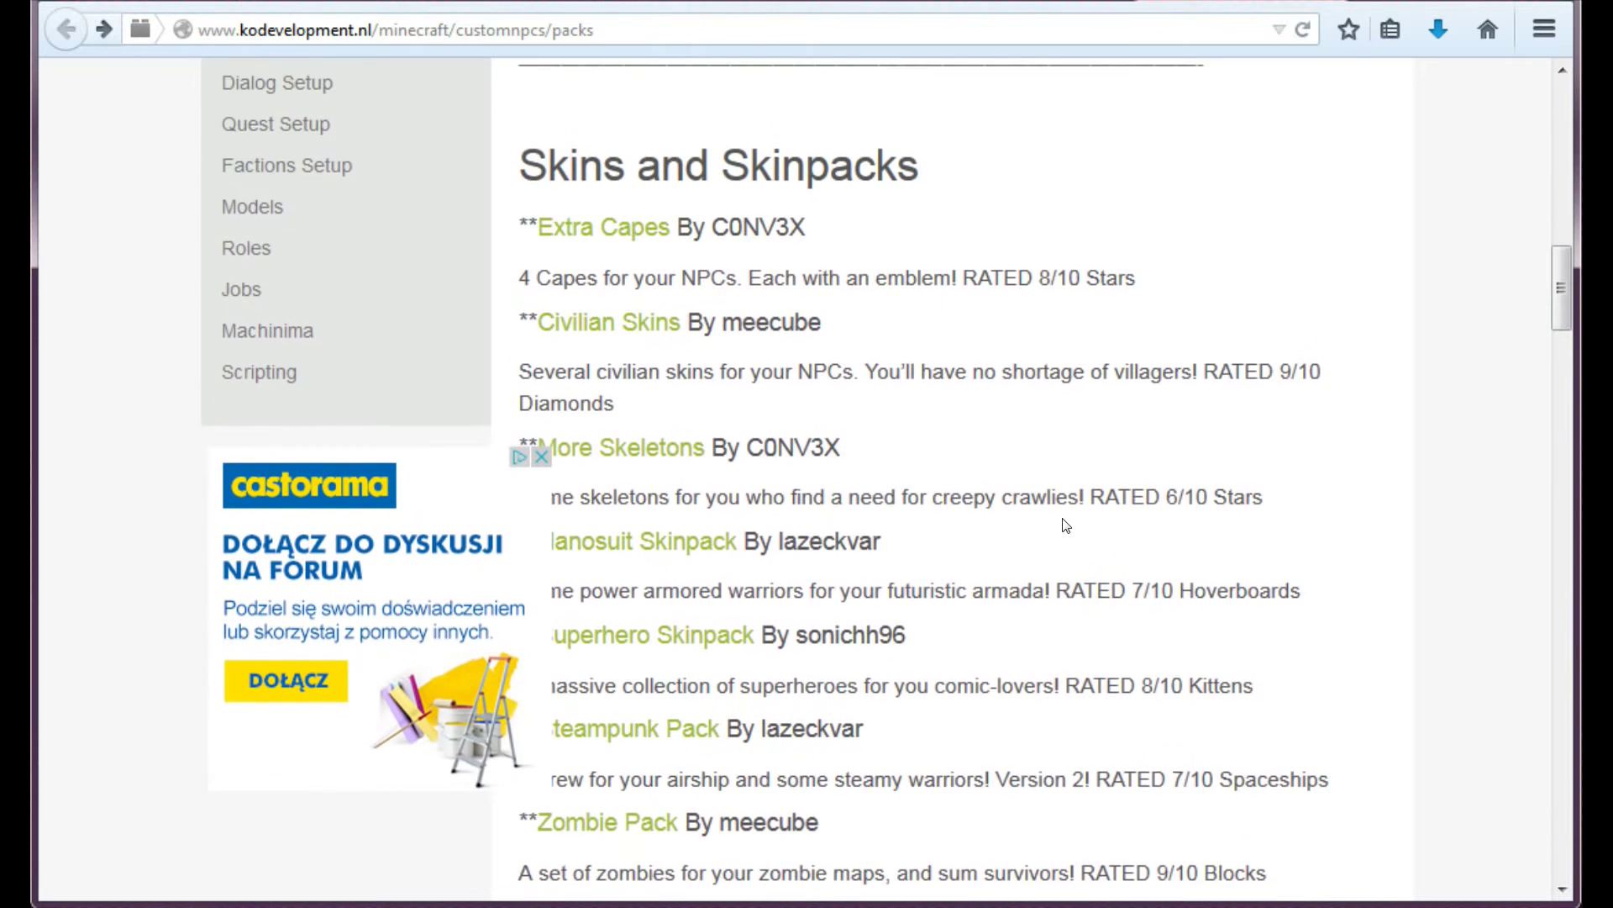
pyautogui.scroll(-3, 1159, 368)
pyautogui.scroll(-1, 1159, 370)
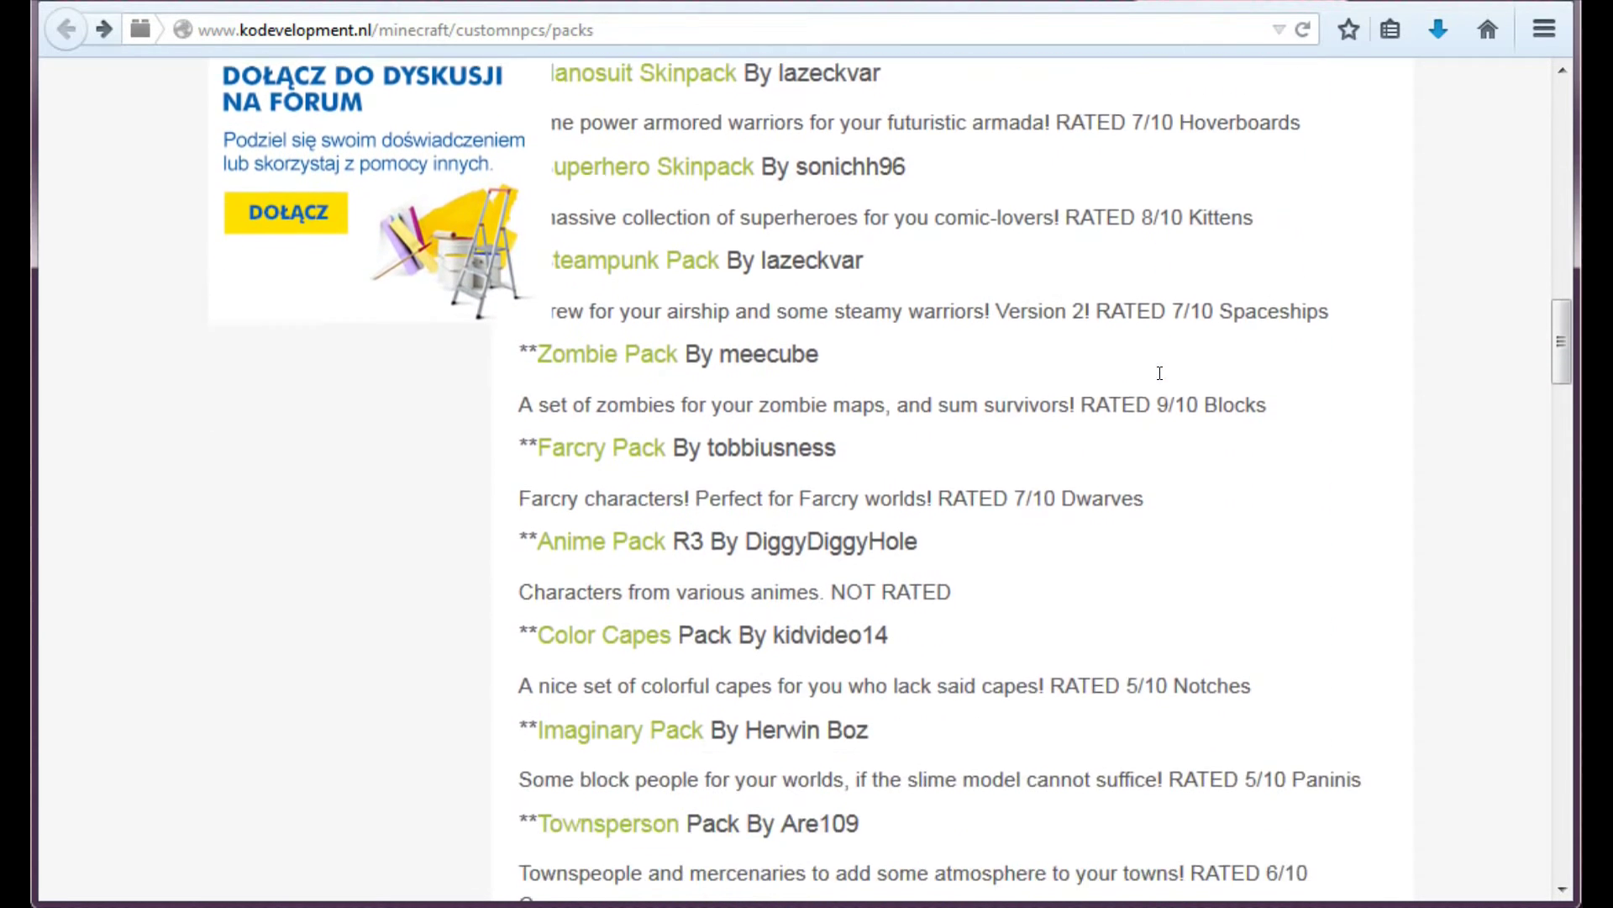
pyautogui.scroll(-2, 1160, 378)
pyautogui.scroll(-1, 1163, 401)
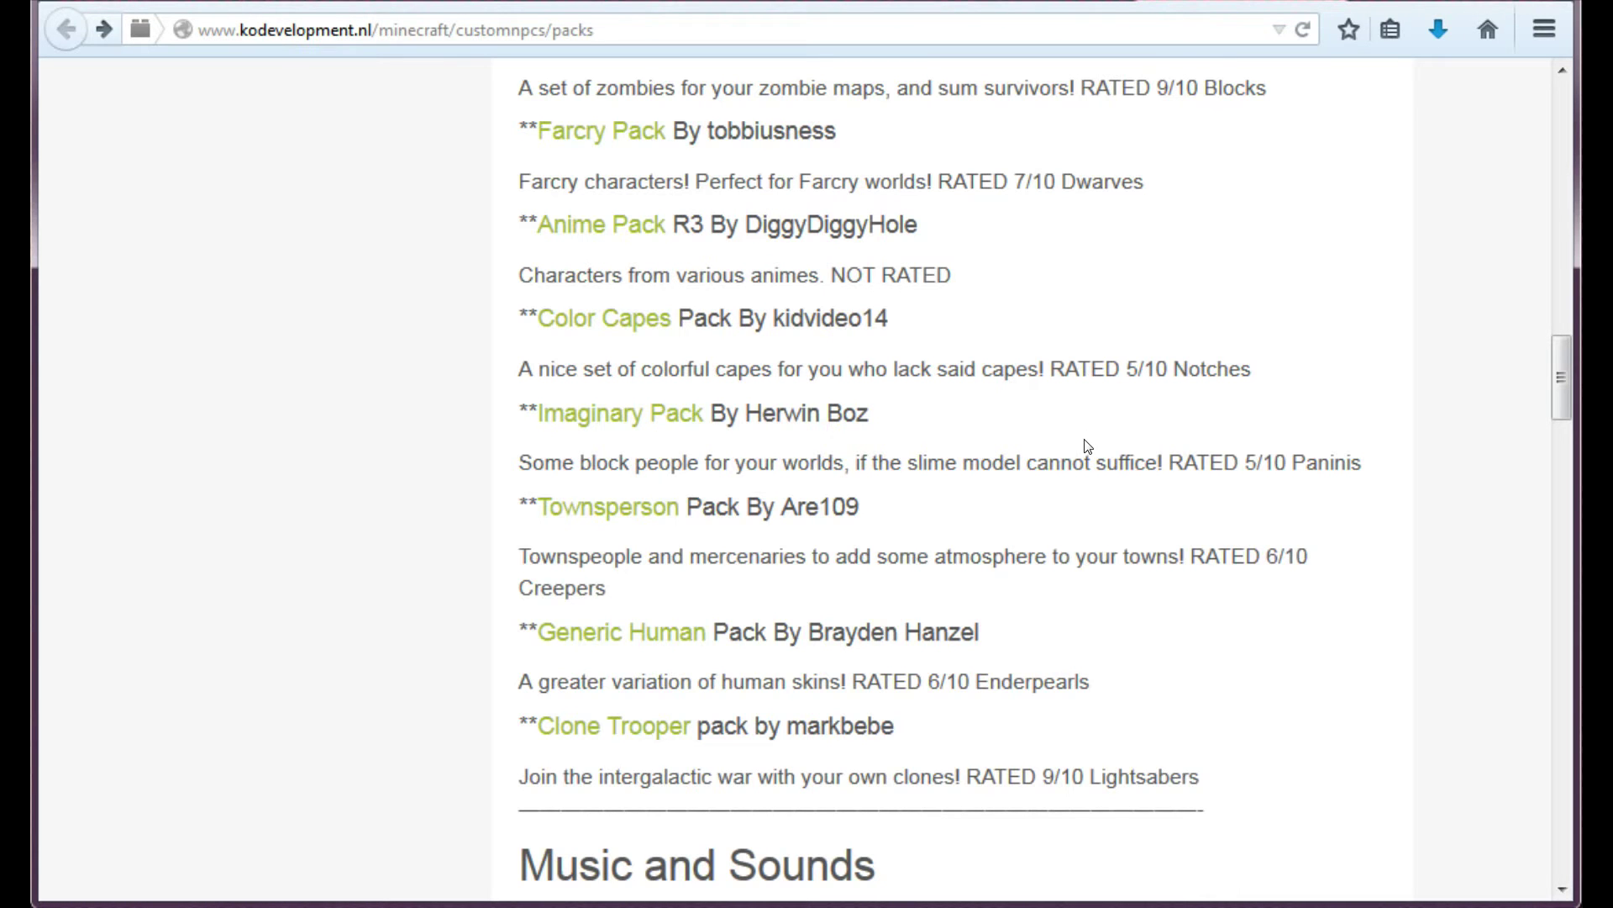
pyautogui.scroll(-2, 1085, 447)
pyautogui.scroll(2, 1086, 447)
pyautogui.scroll(4, 1085, 447)
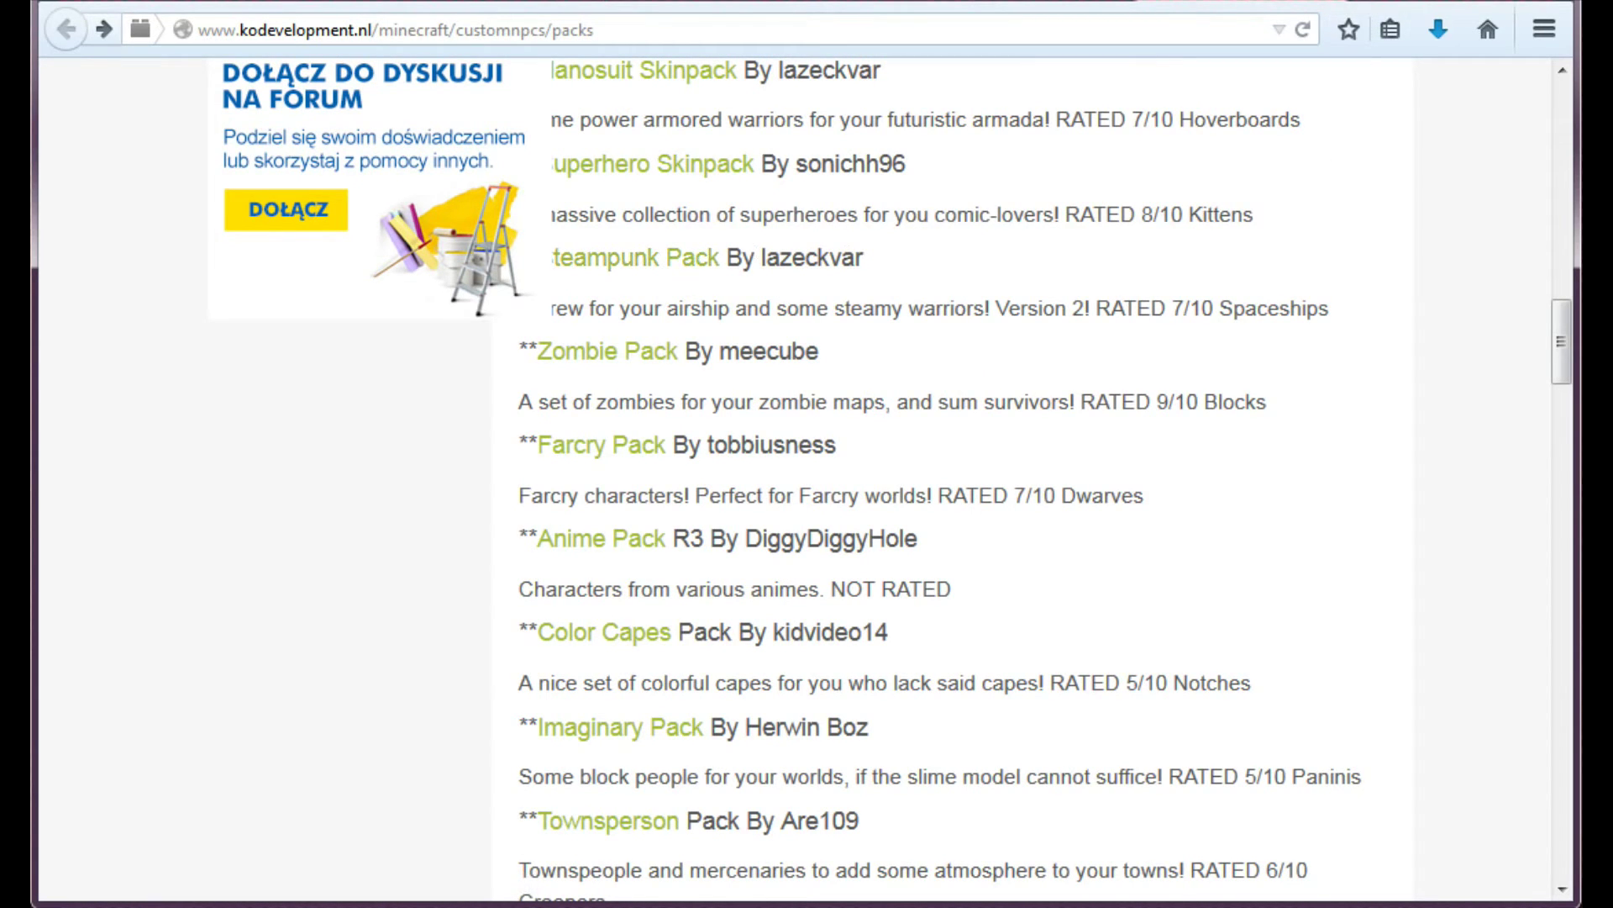
# - Minimise Firefox and move Steampunk.zip to a new spot on the desktop
pyautogui.click(1418, 10)
pyautogui.moveTo(277, 222); pyautogui.dragTo(432, 322)
pyautogui.click(341, 190)
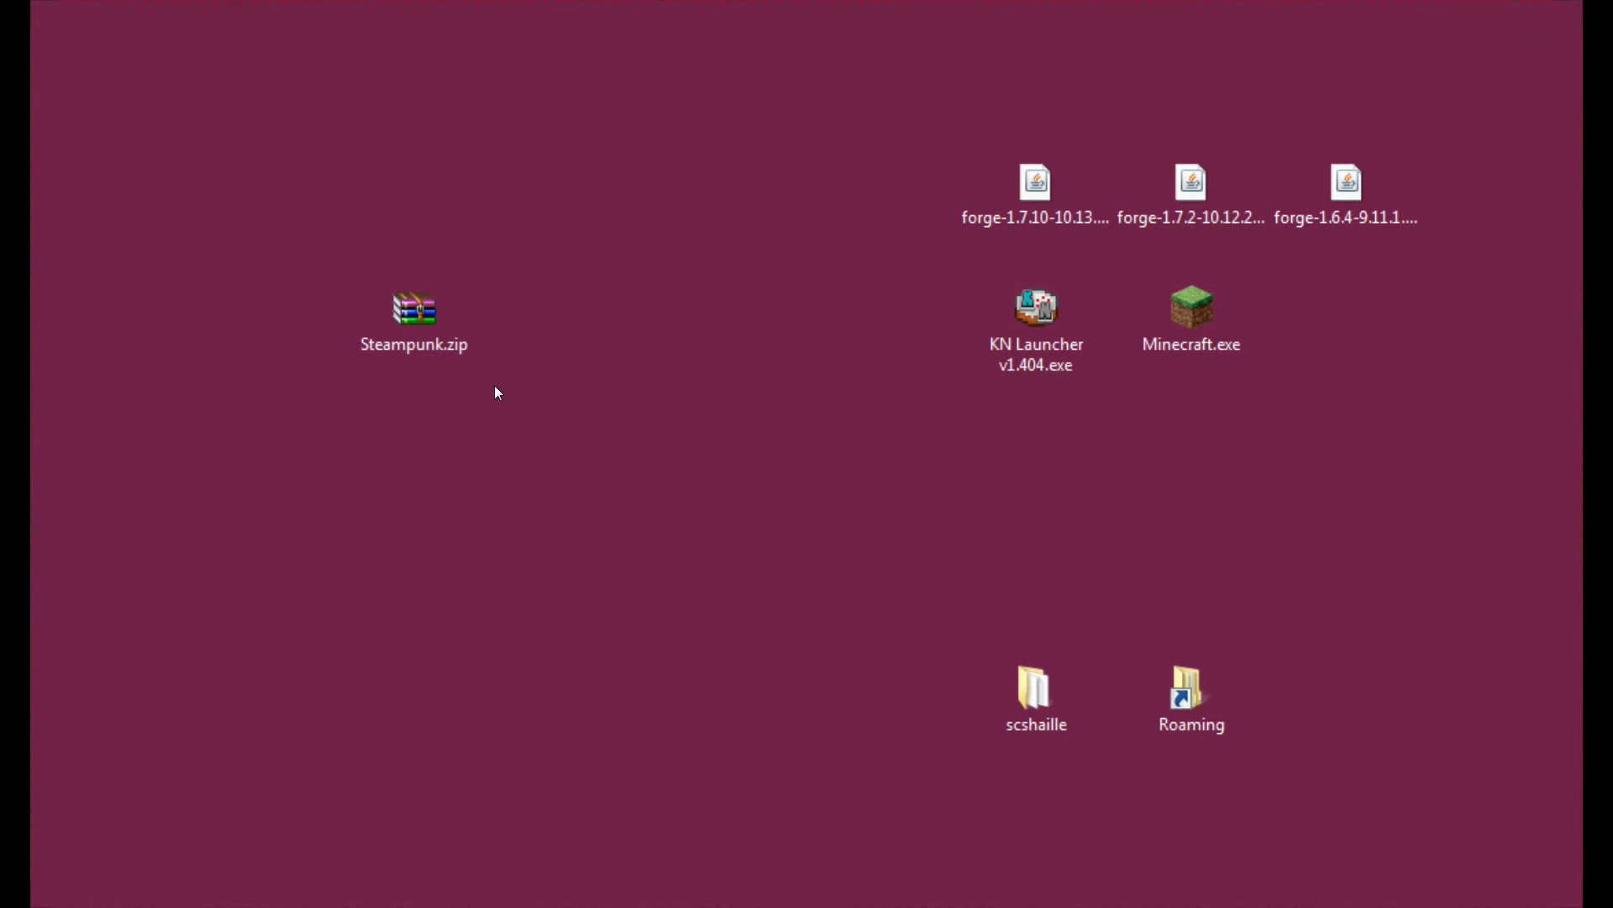
# - Extract Steampunk.zip from its context menu and place the Steampunk folder beside it
pyautogui.click(442, 338)
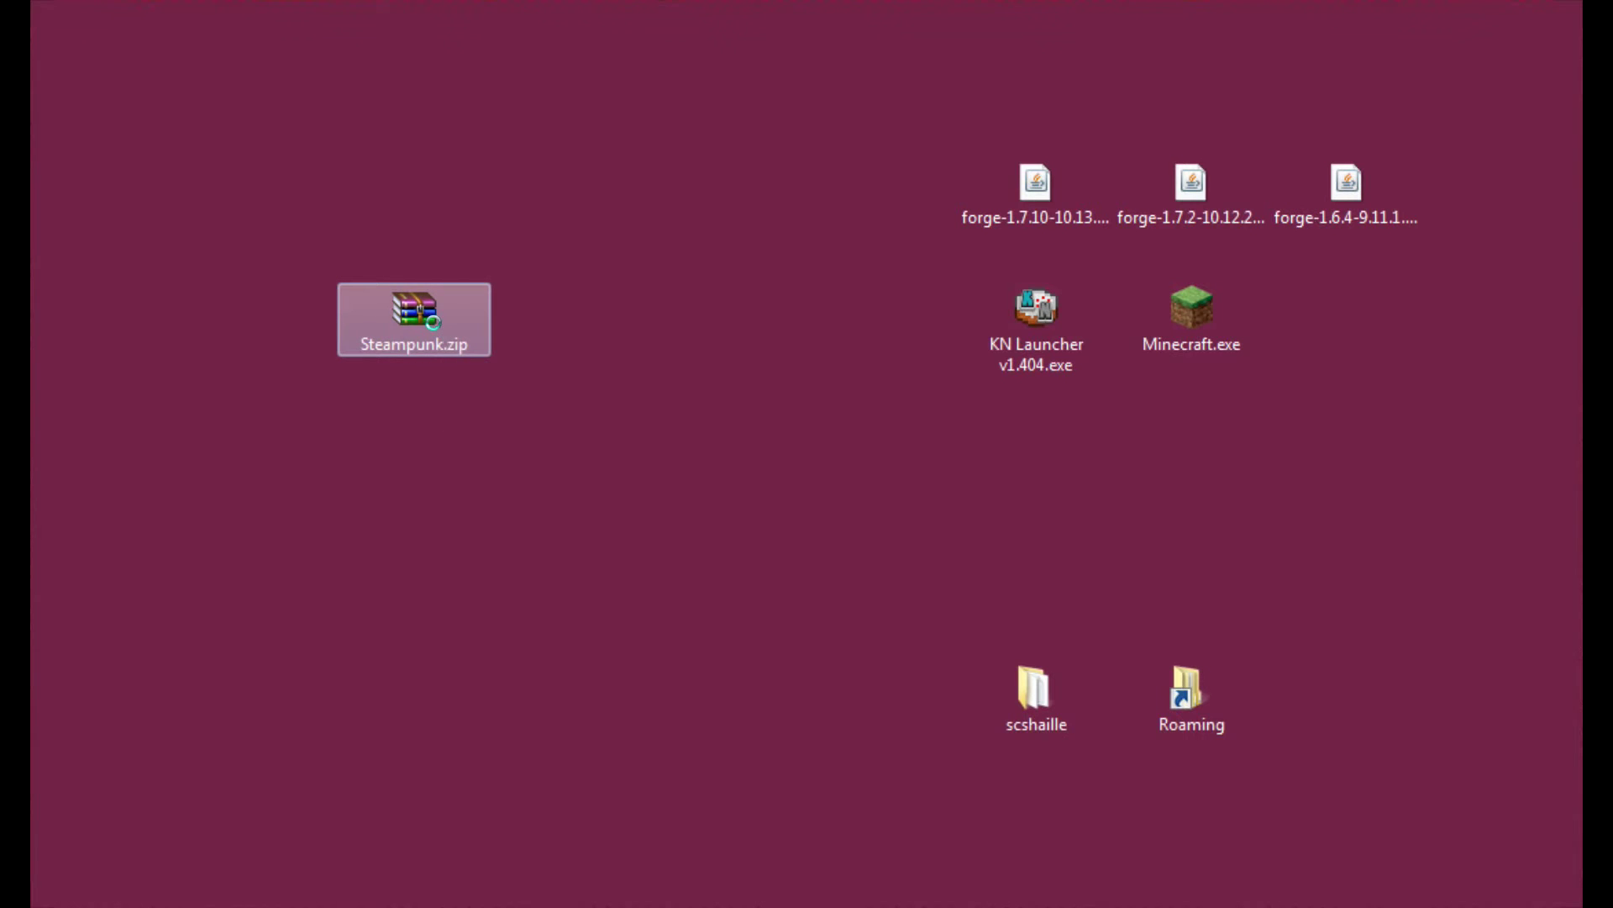
pyautogui.rightClick(441, 331)
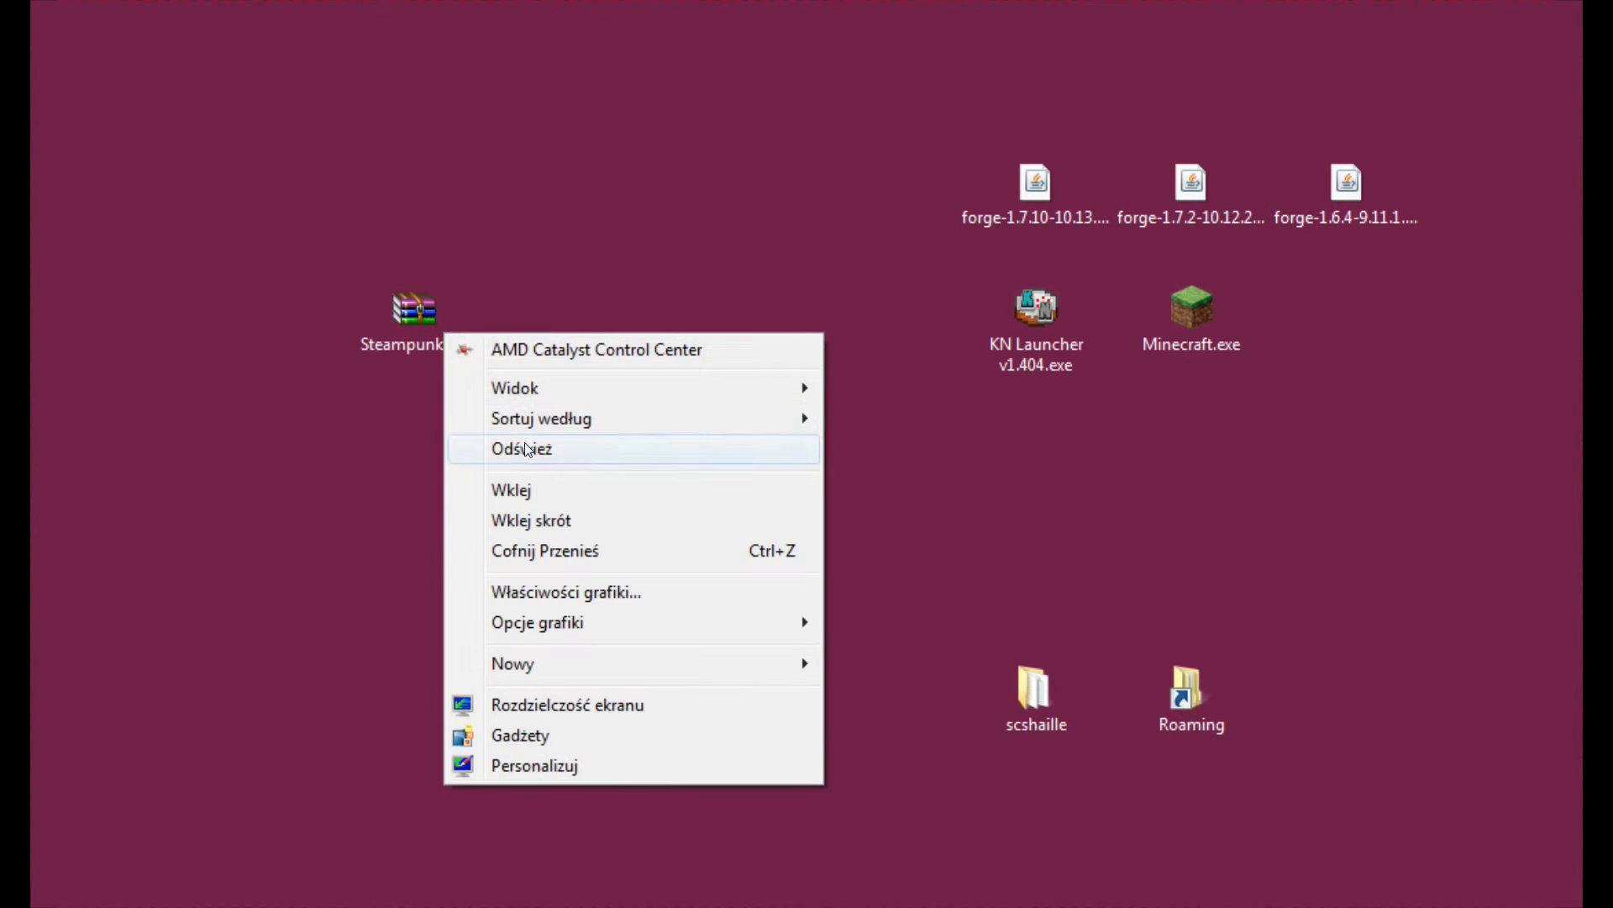
pyautogui.click(416, 463)
pyautogui.rightClick(458, 330)
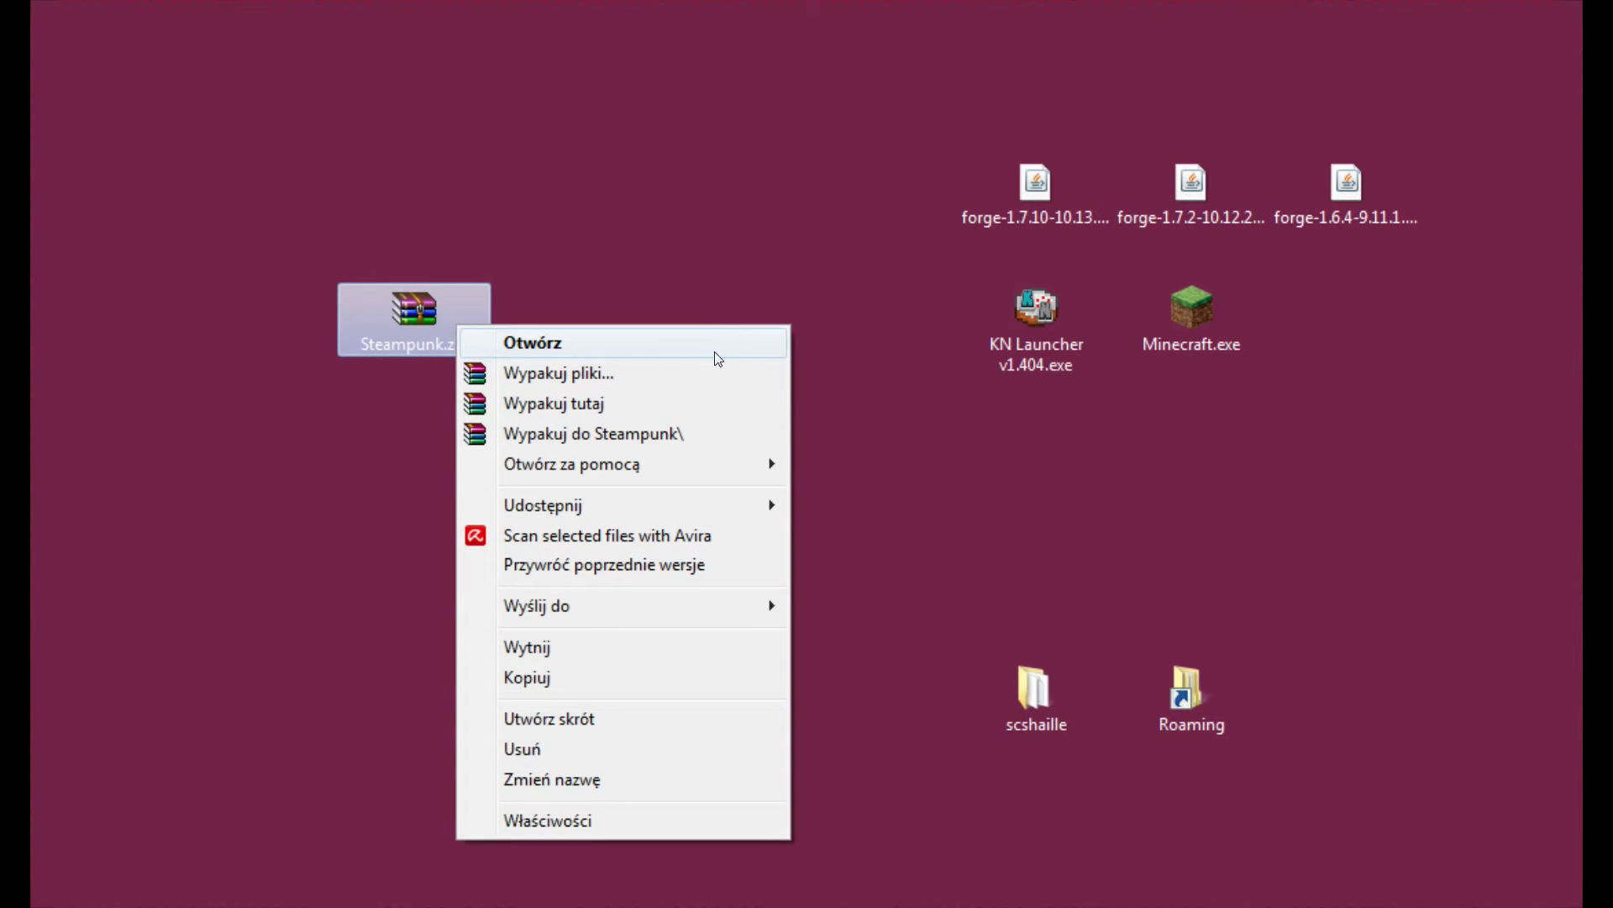
pyautogui.click(638, 434)
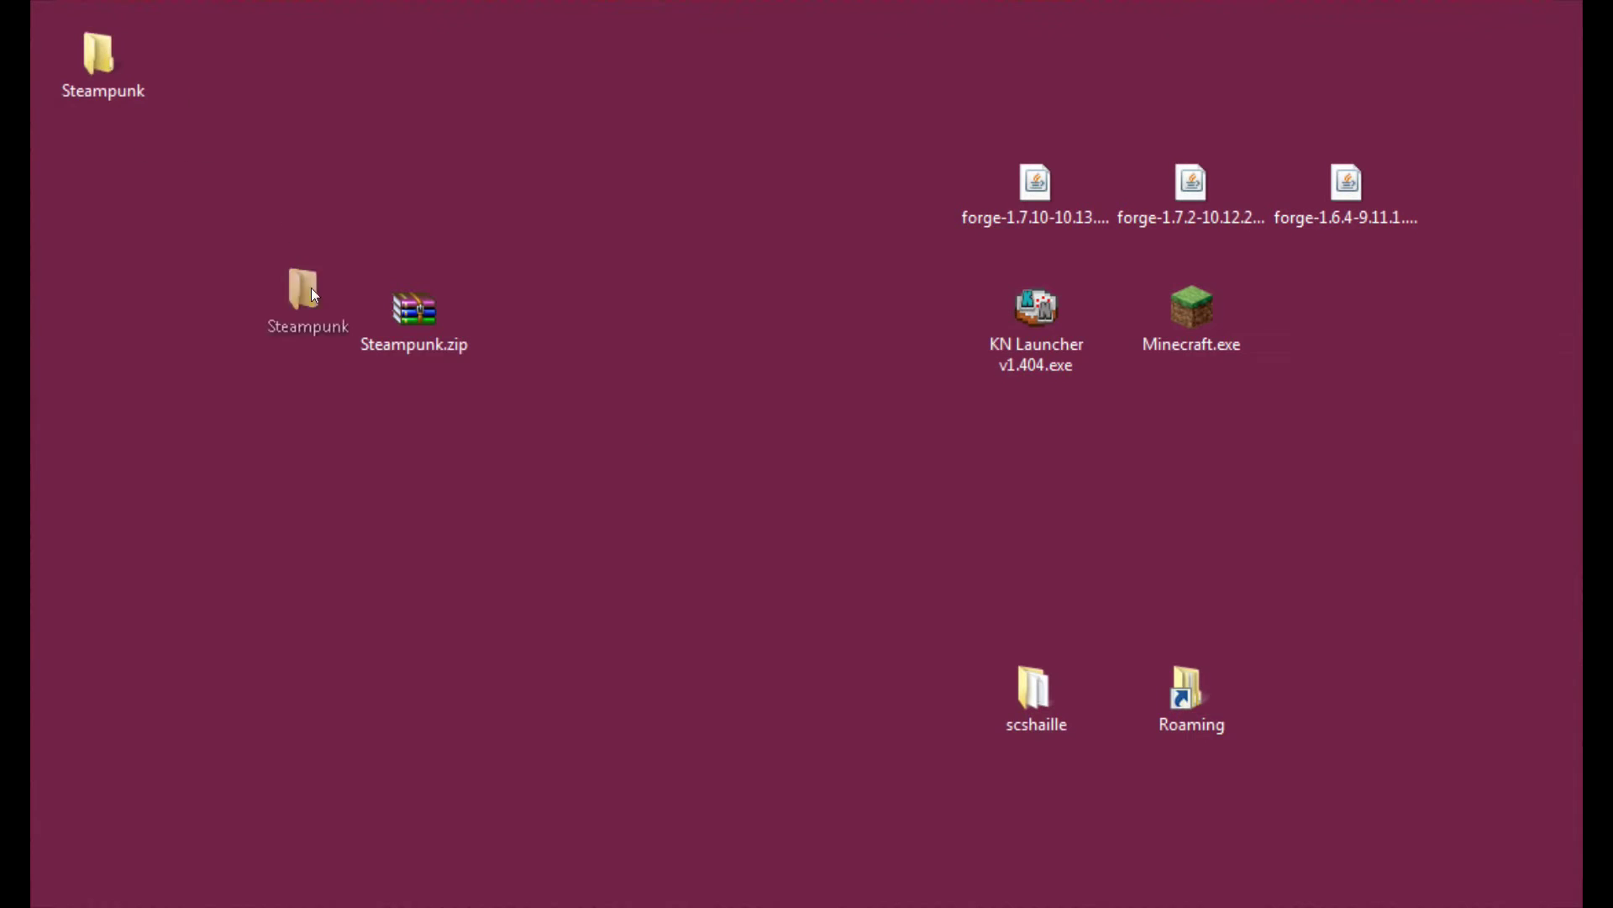
pyautogui.moveTo(98, 57); pyautogui.dragTo(430, 554)
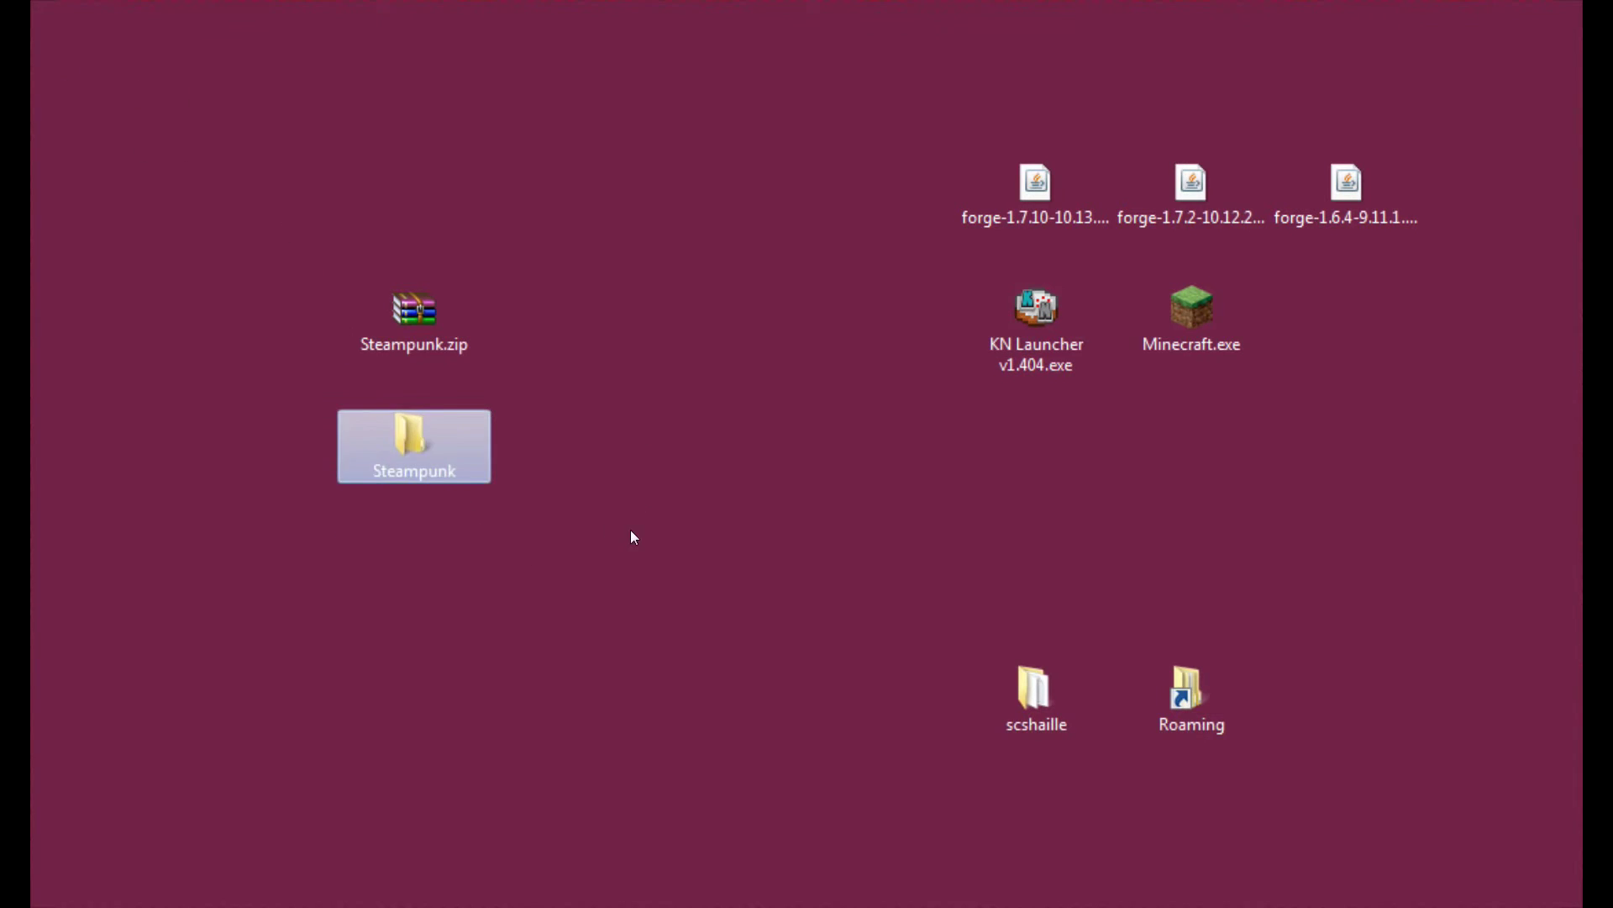
# - Browse Roaming > .minecraft > customnpcs, and open the desktop Steampunk folder in another window
pyautogui.doubleClick(1181, 711)
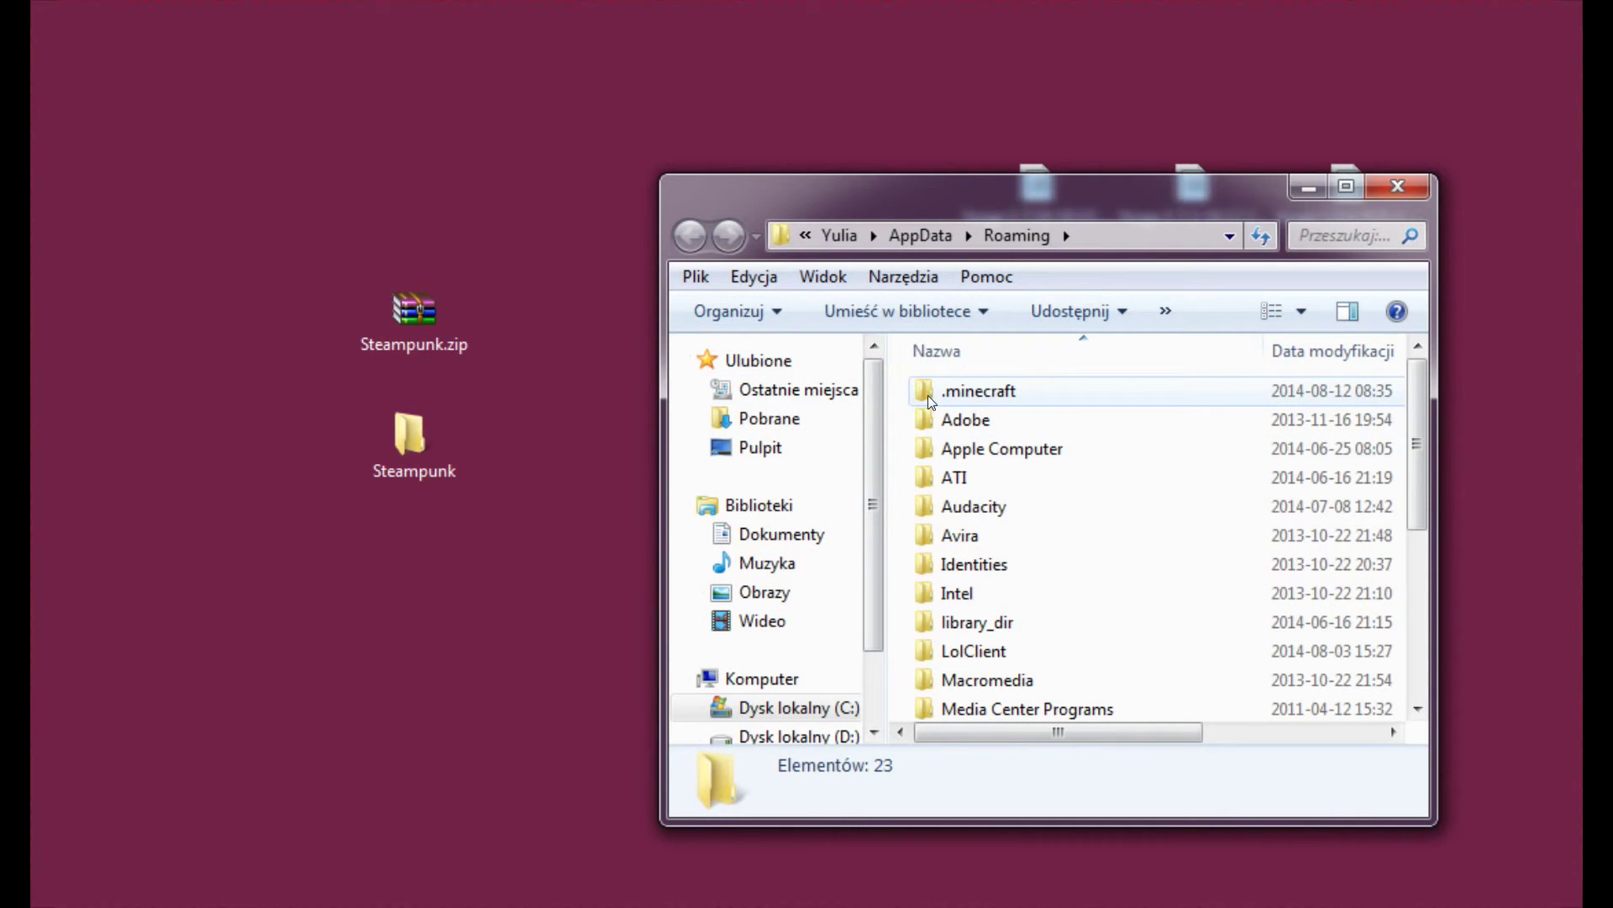
pyautogui.doubleClick(927, 395)
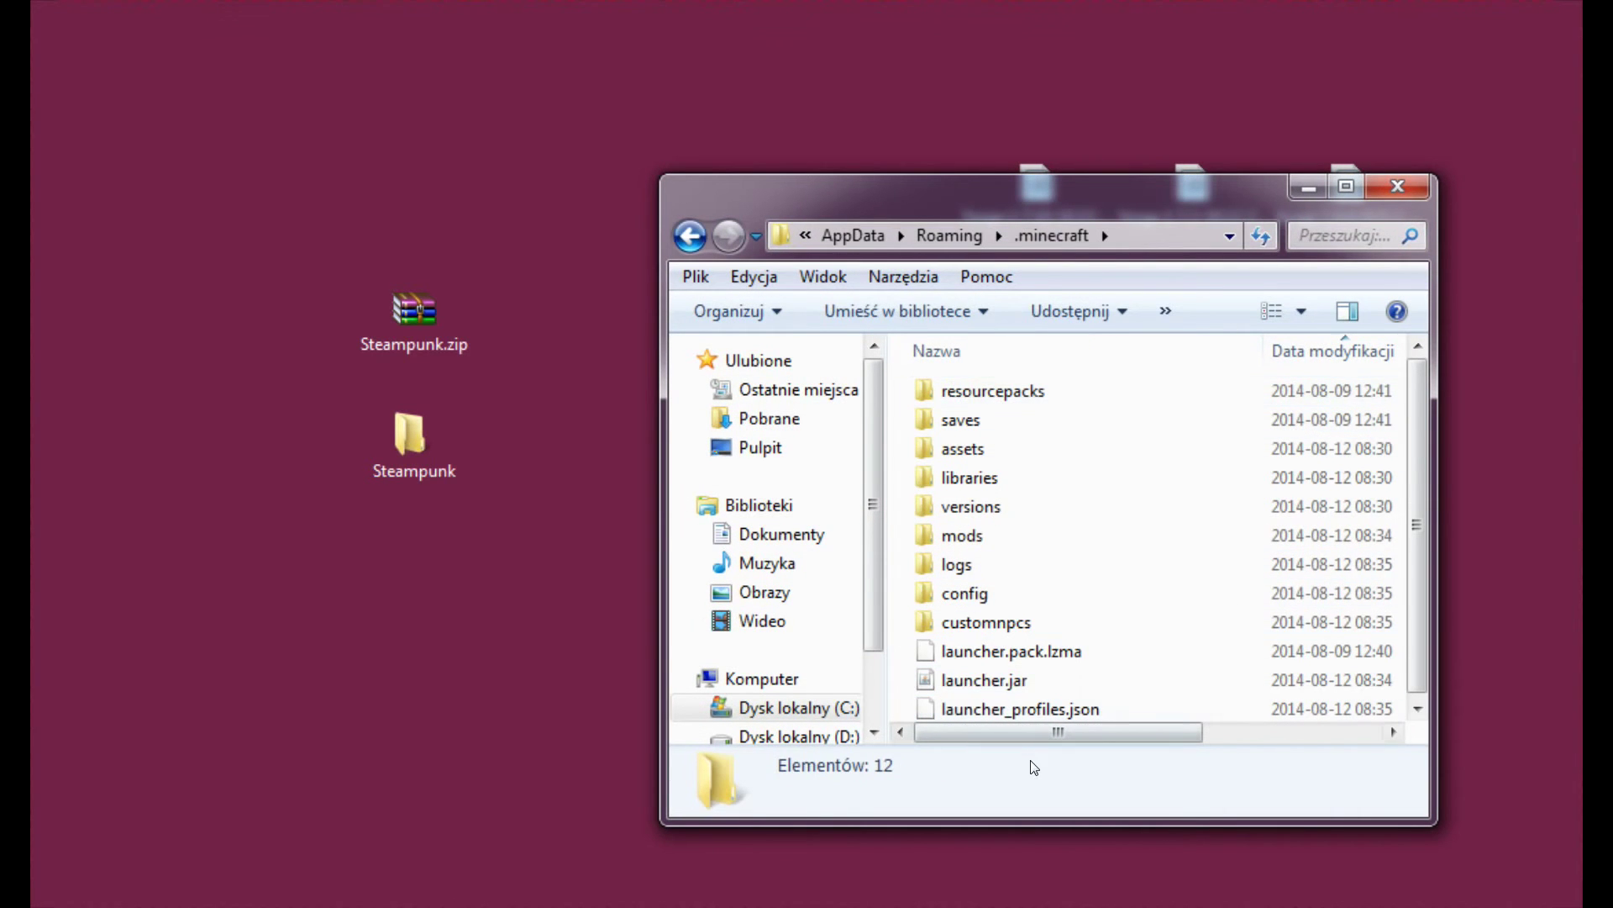
pyautogui.click(1023, 630)
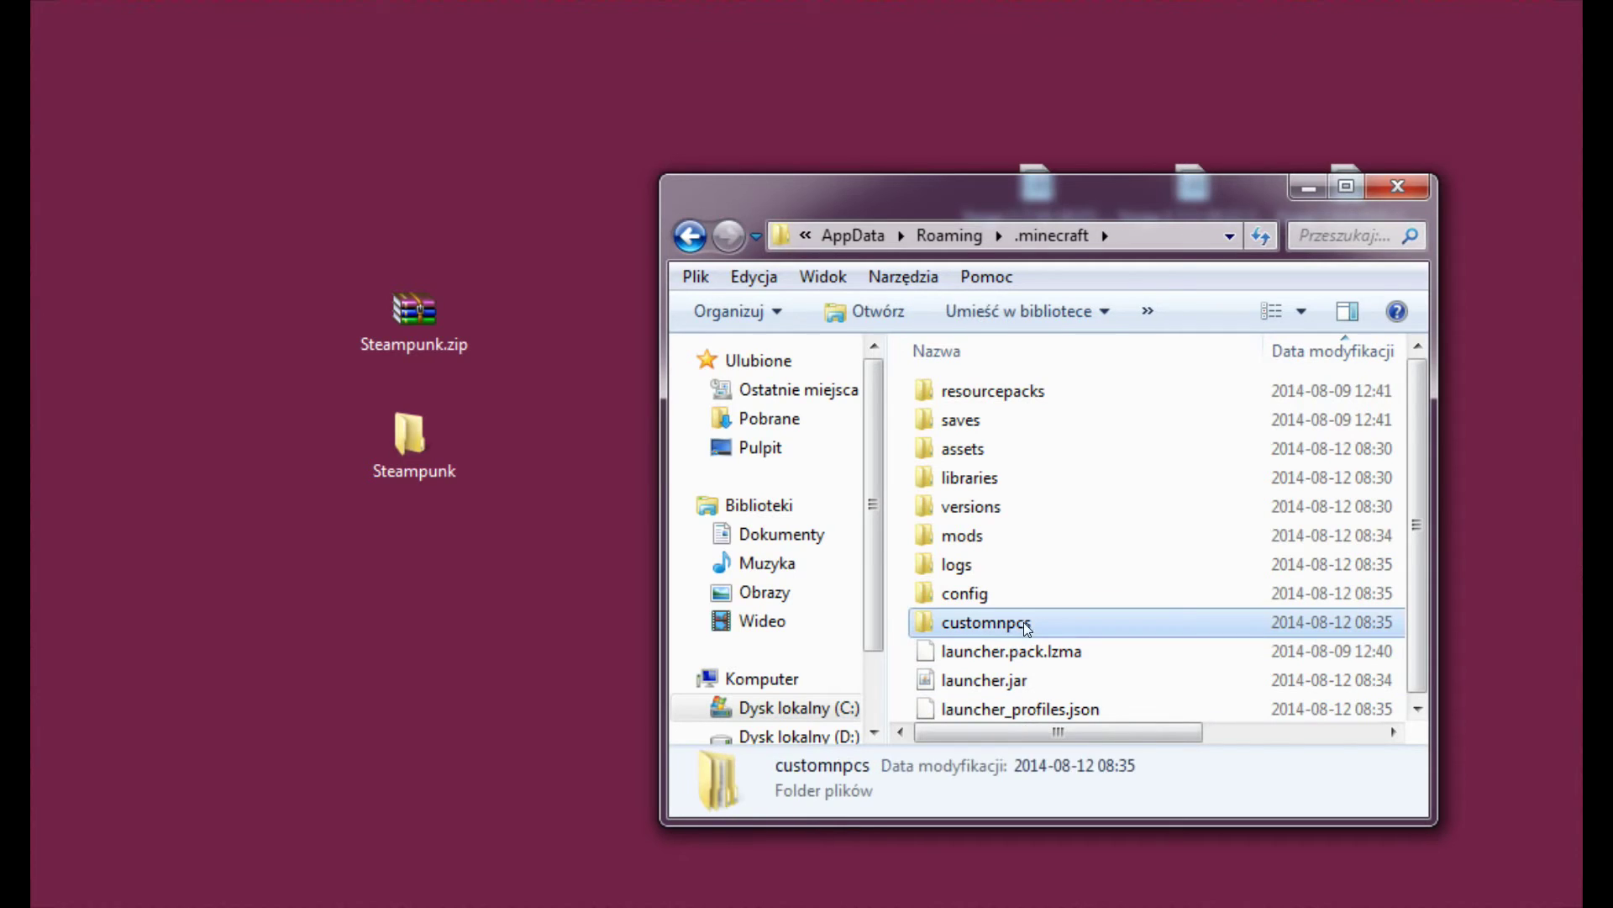
pyautogui.doubleClick(1021, 629)
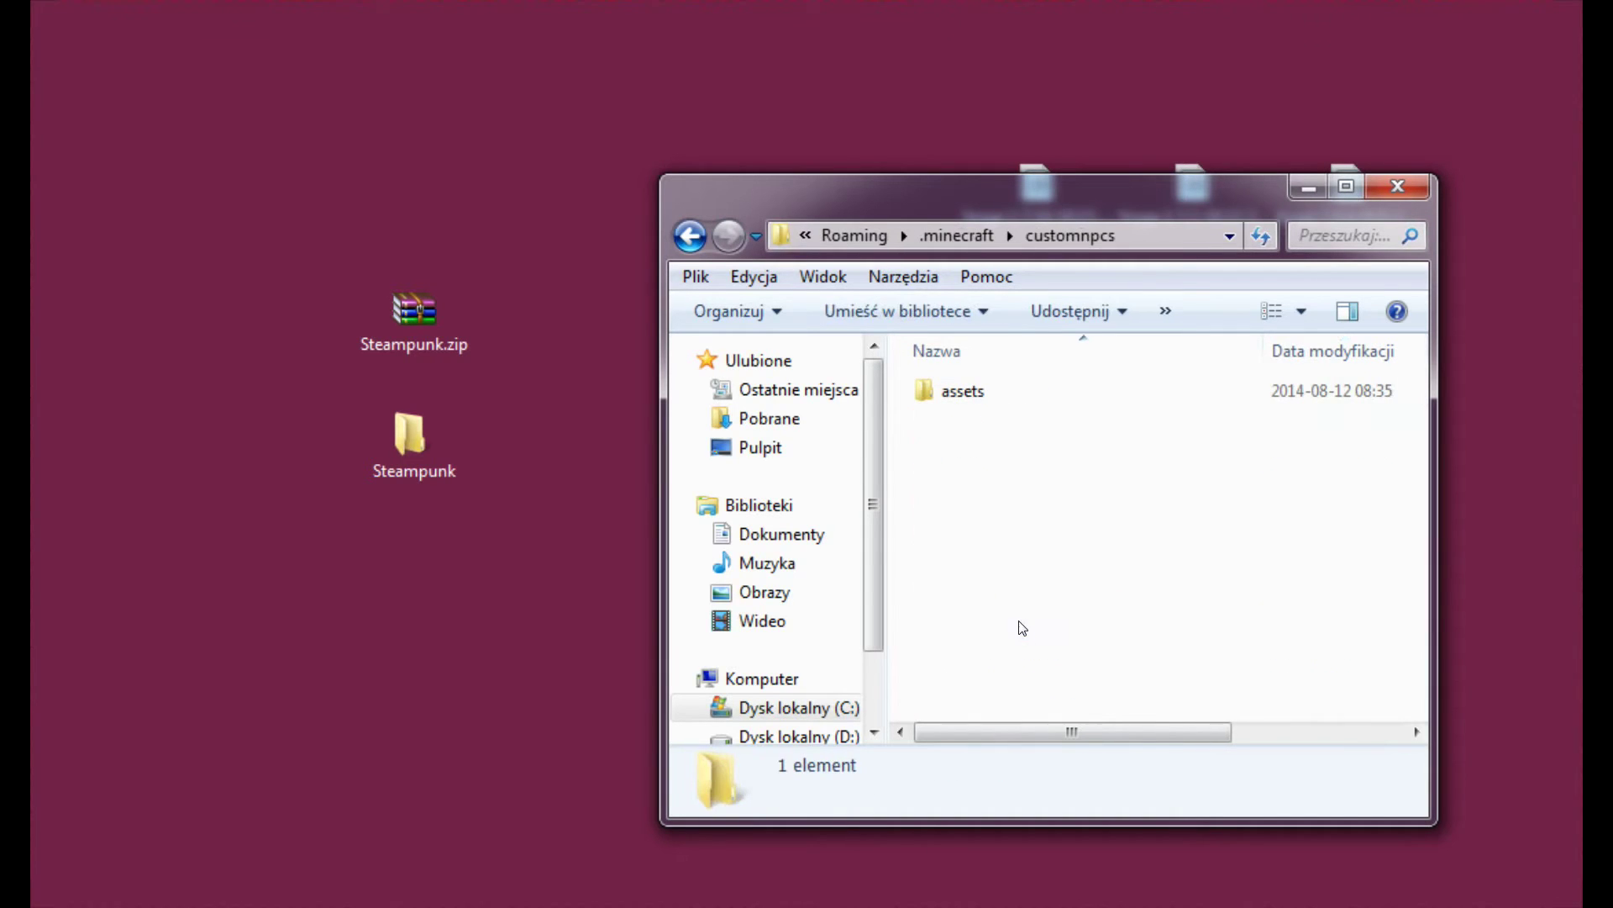
pyautogui.click(427, 435)
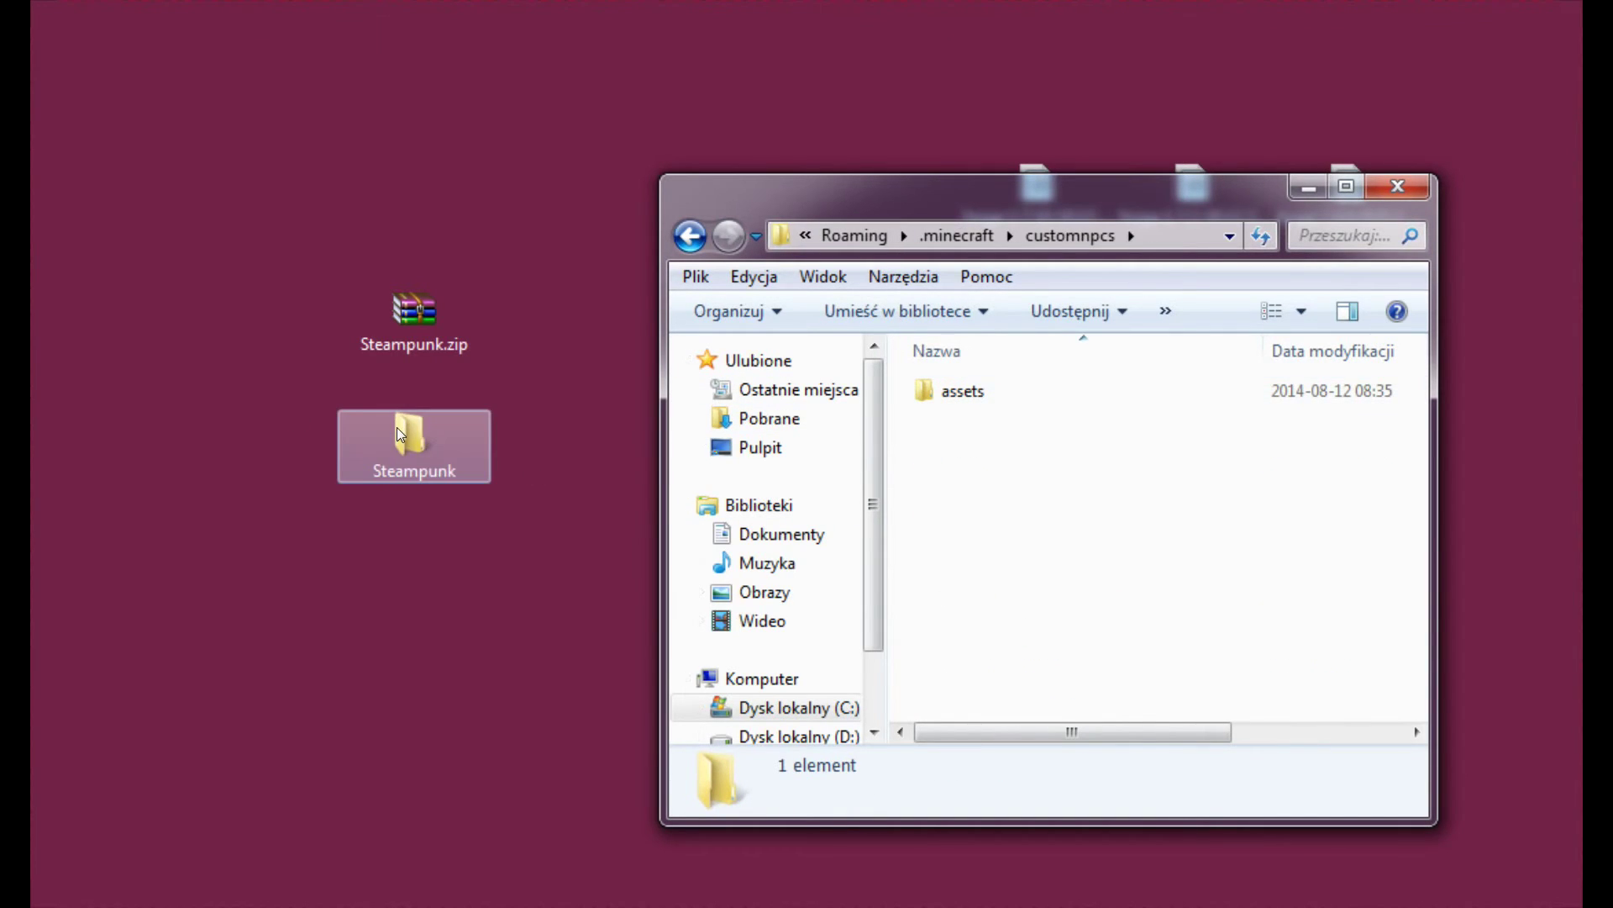
pyautogui.doubleClick(397, 427)
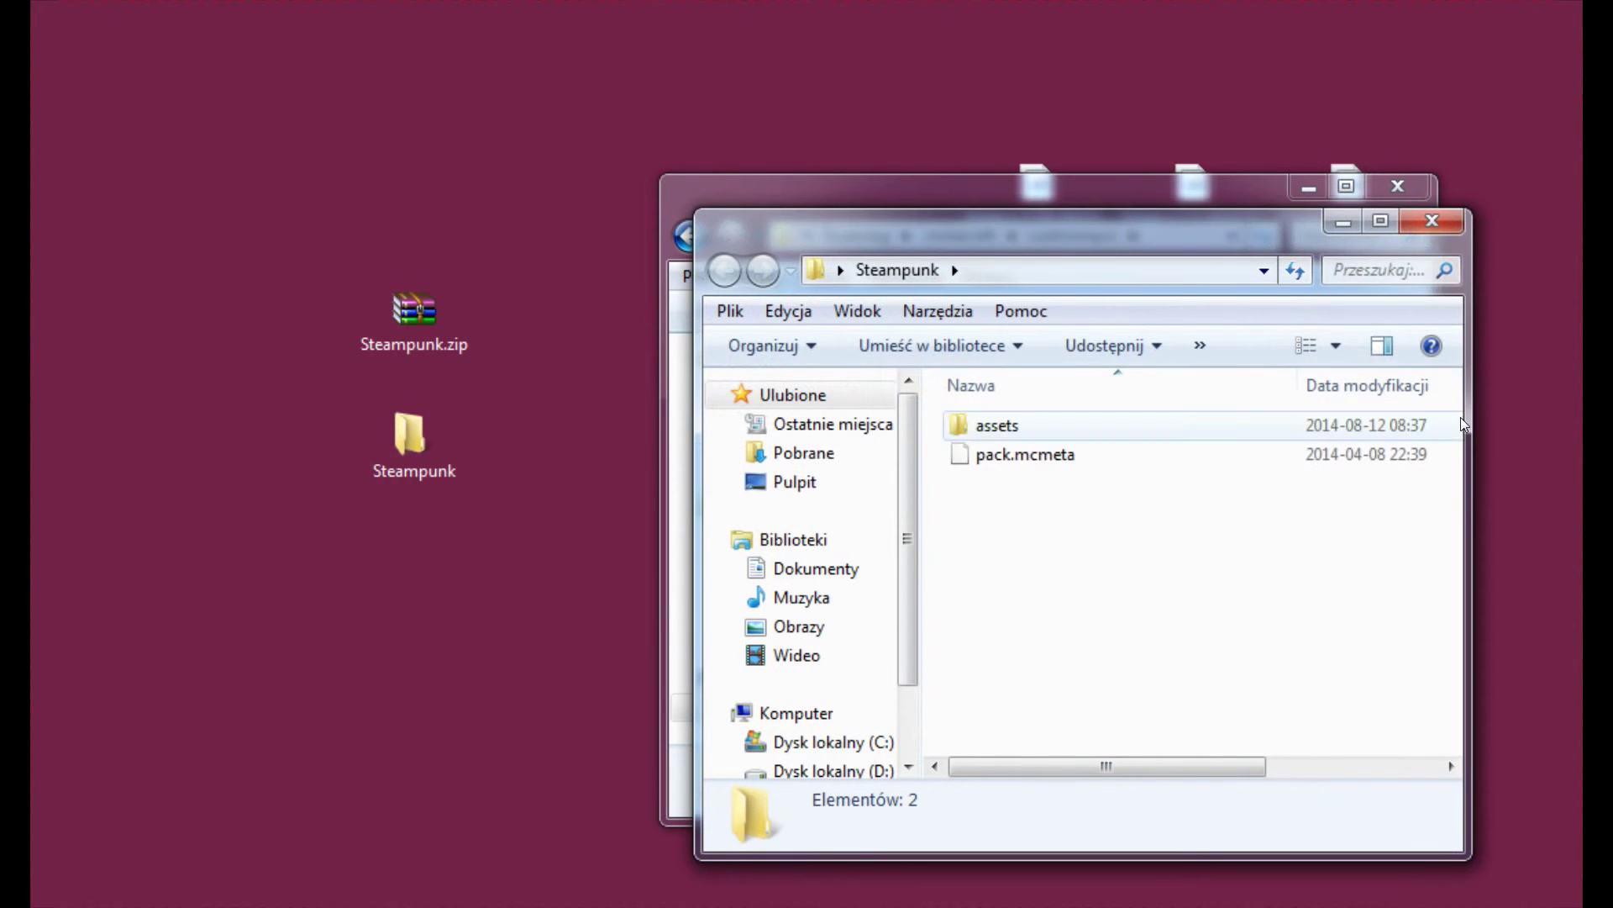
# - Arrange the two Explorer windows side by side and move pack.mcmeta into customnpcs
pyautogui.moveTo(1447, 424); pyautogui.dragTo(1026, 424)
pyautogui.moveTo(778, 249); pyautogui.dragTo(382, 248)
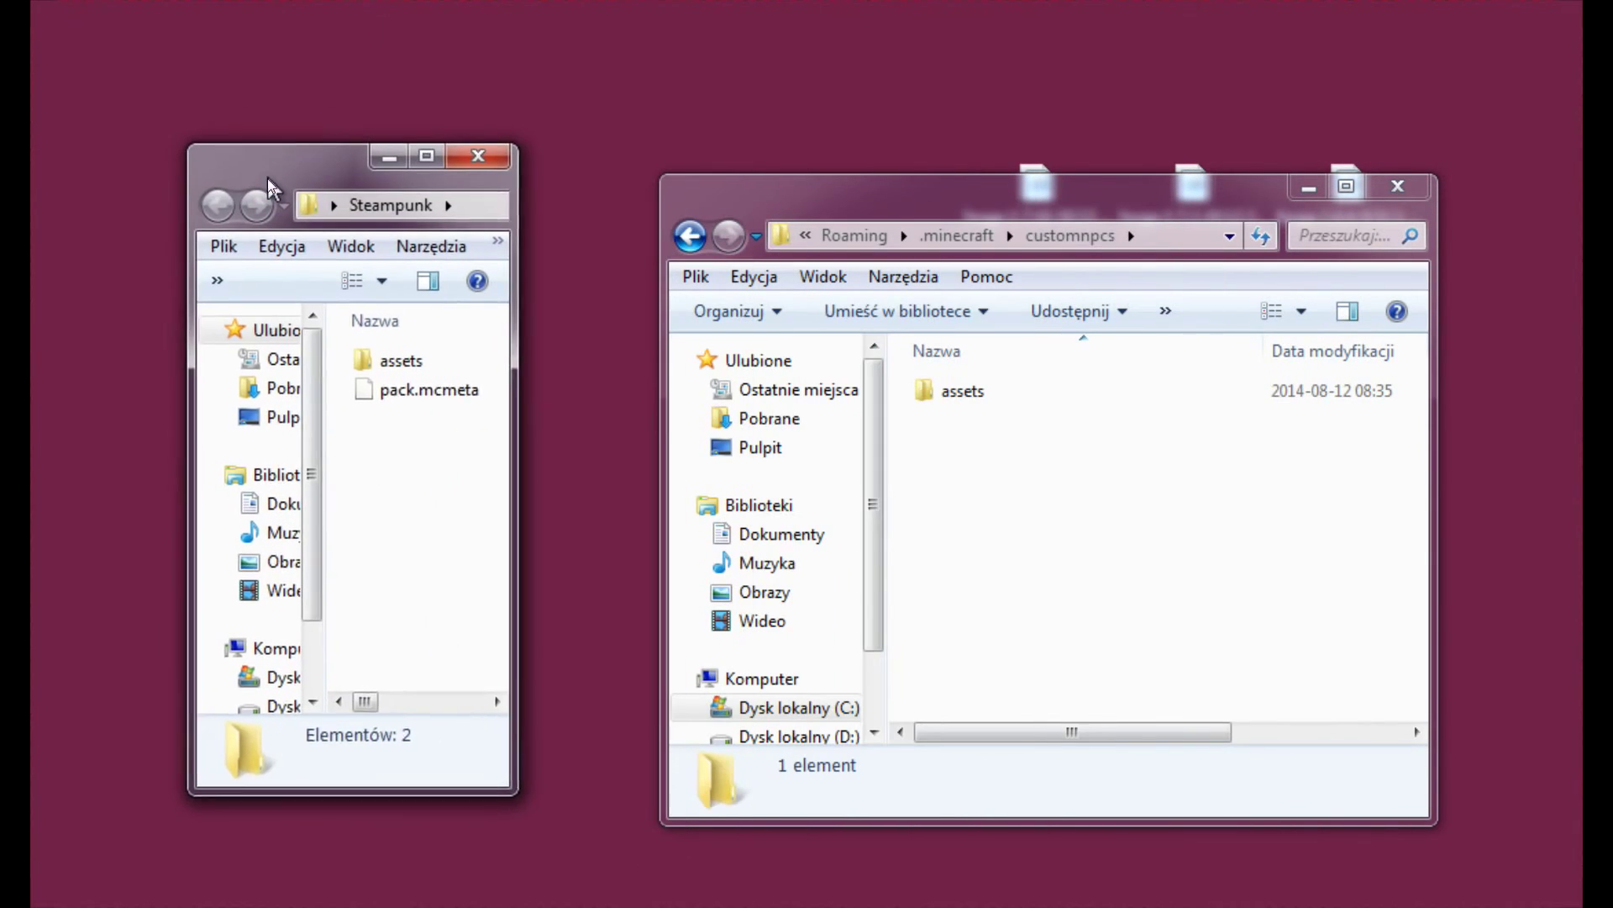
pyautogui.moveTo(664, 378); pyautogui.dragTo(761, 378)
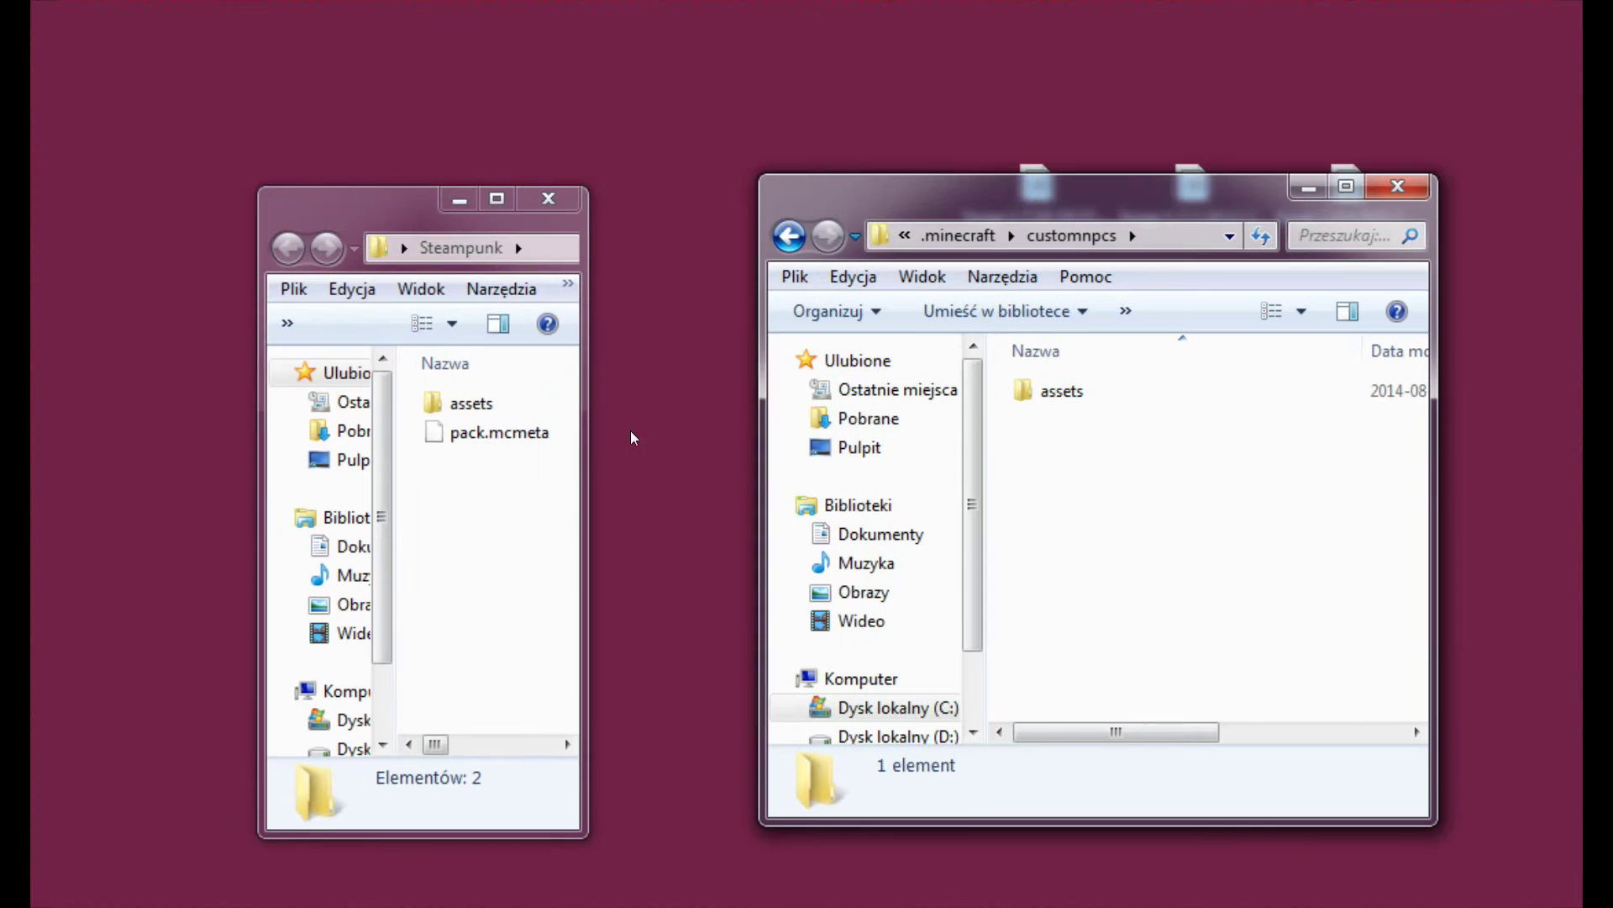
pyautogui.moveTo(588, 463); pyautogui.dragTo(715, 463)
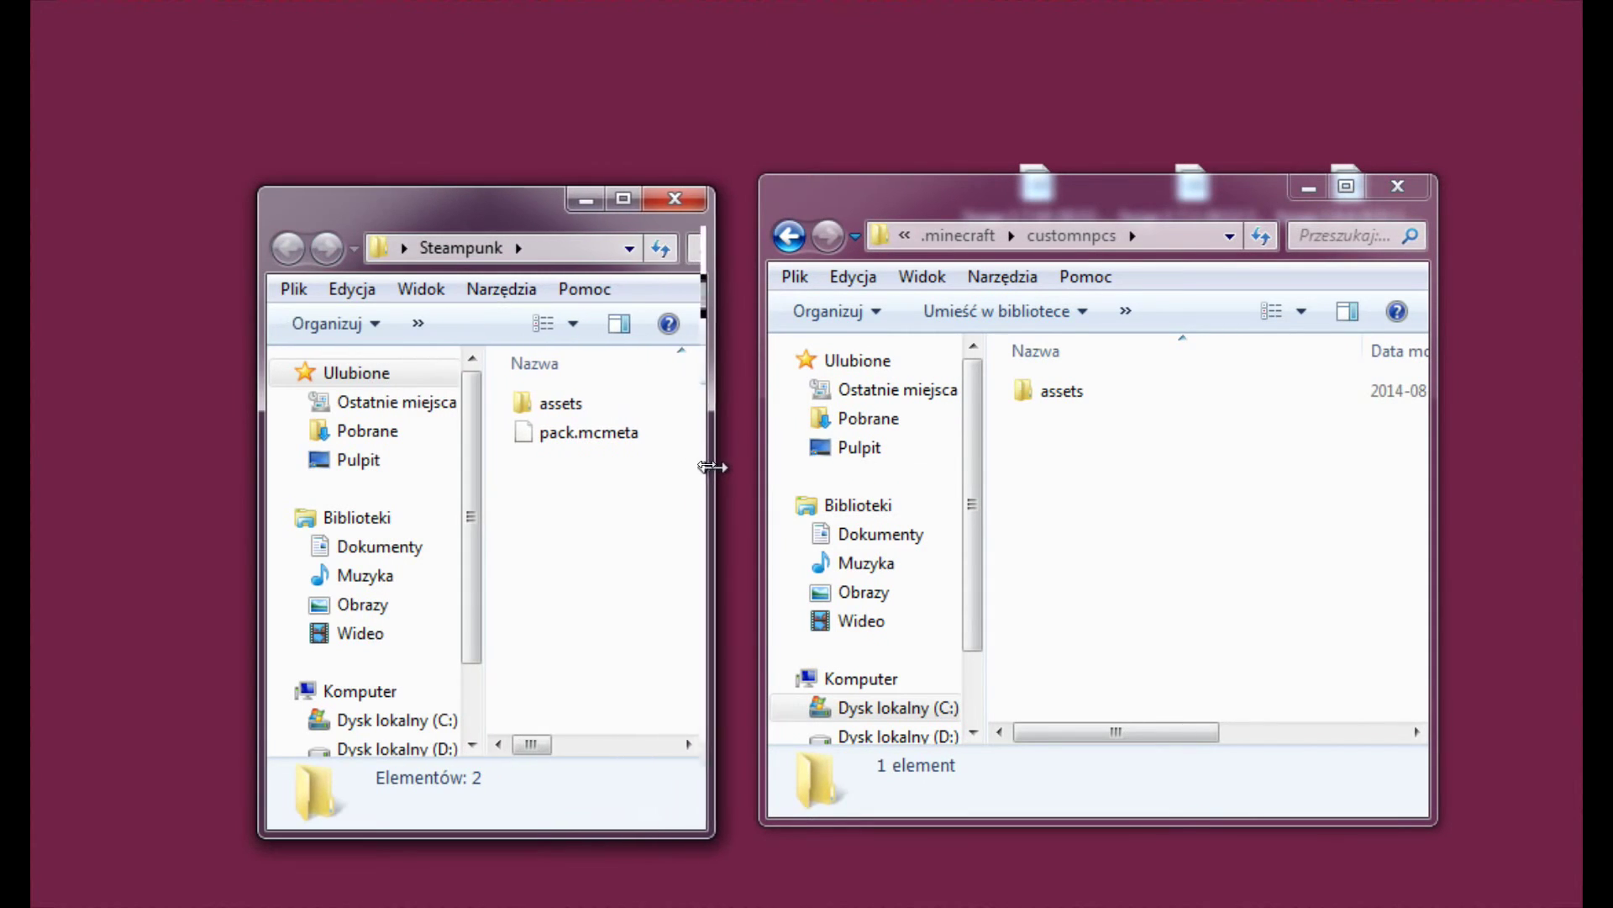
pyautogui.moveTo(556, 434); pyautogui.dragTo(1053, 453)
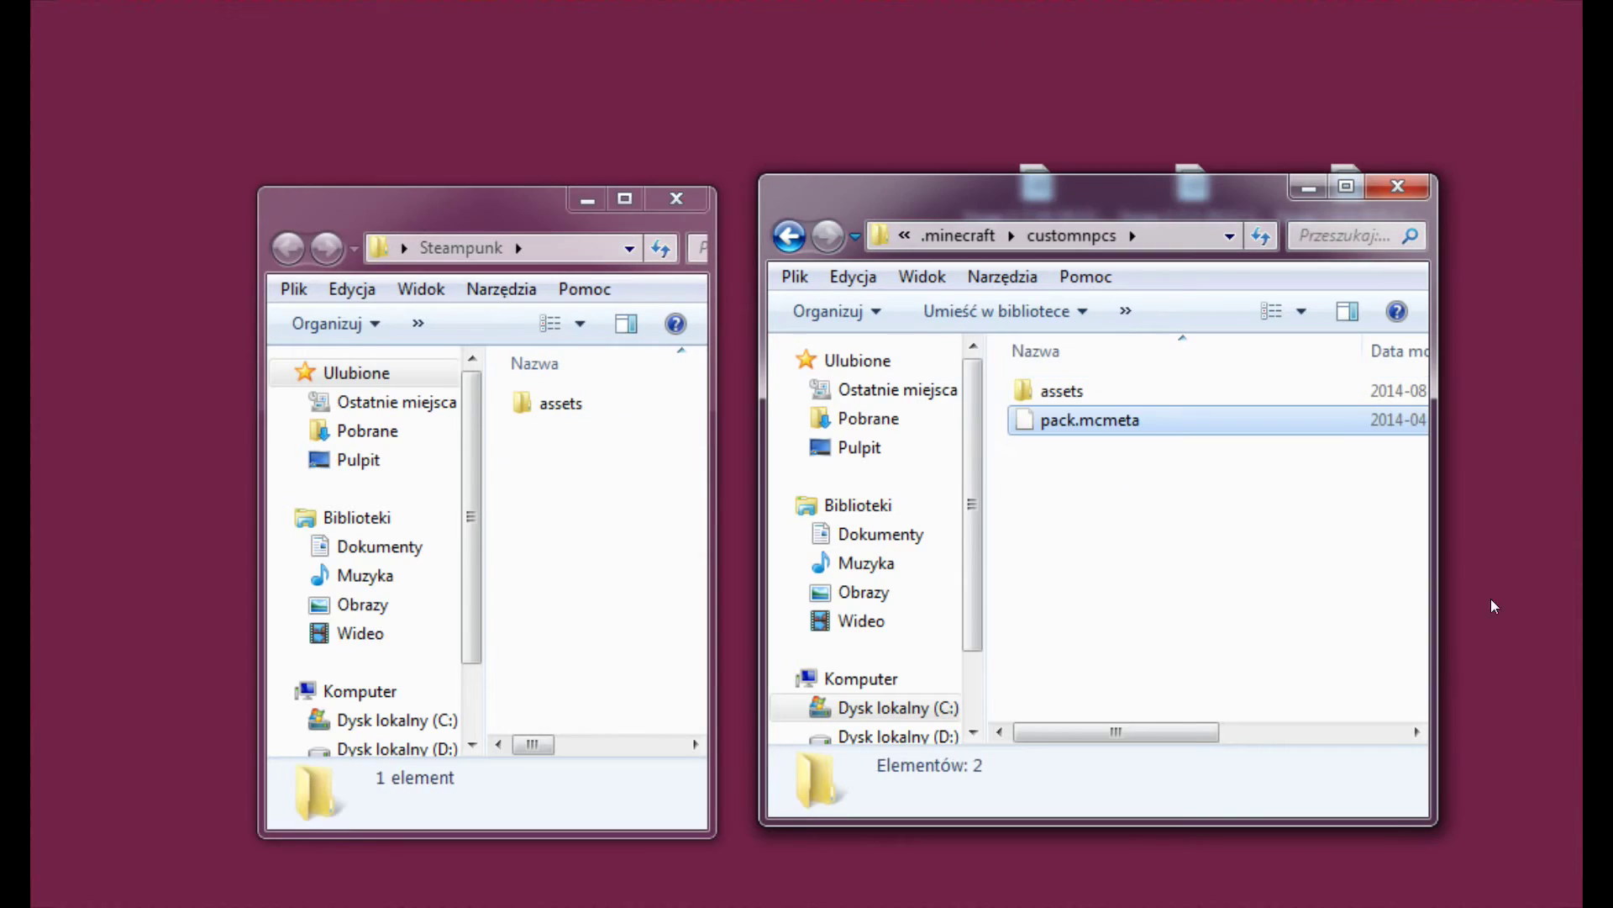
# - Move Steampunk's assets\customnpcs\textures\entity folder into .minecraft's textures folder, closing both windows
pyautogui.doubleClick(1075, 396)
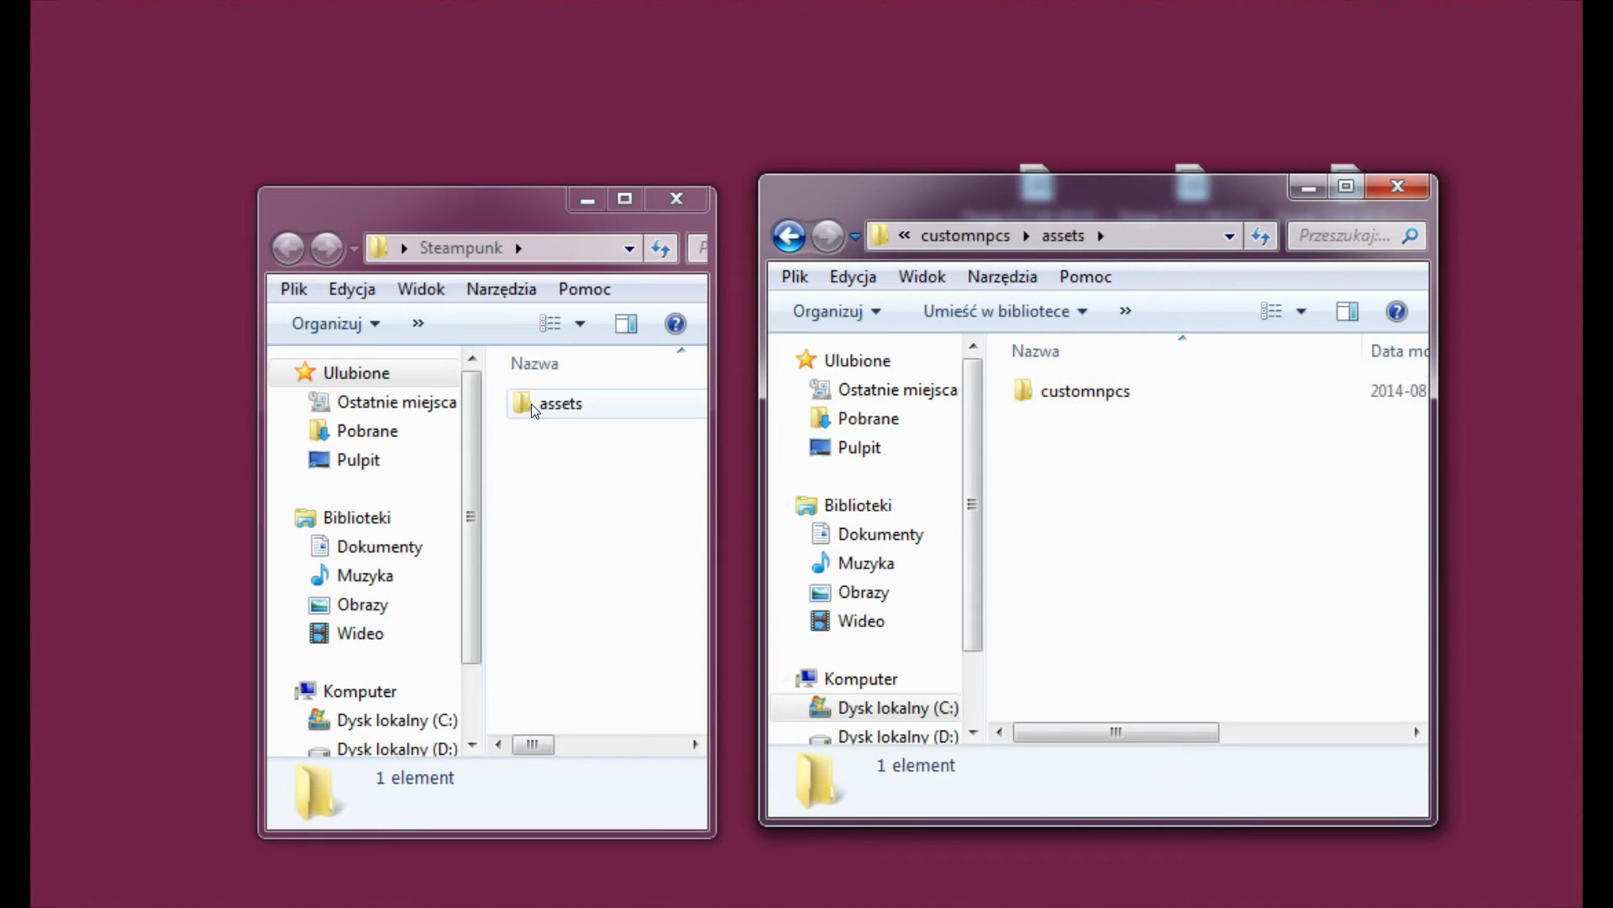
pyautogui.doubleClick(554, 404)
pyautogui.doubleClick(598, 420)
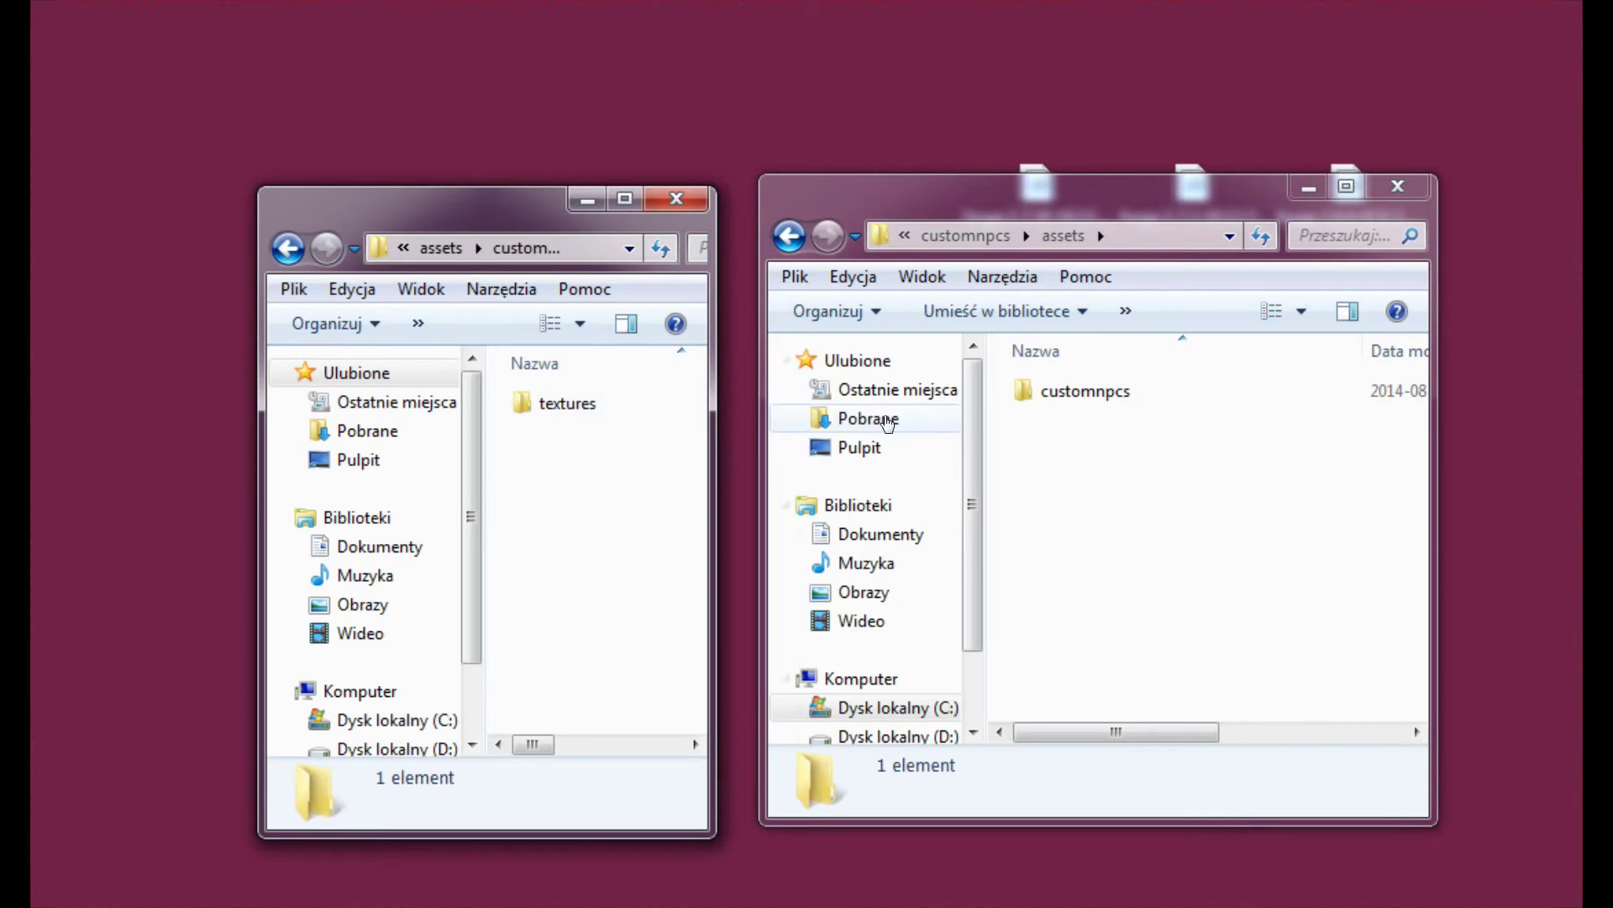
pyautogui.doubleClick(1046, 399)
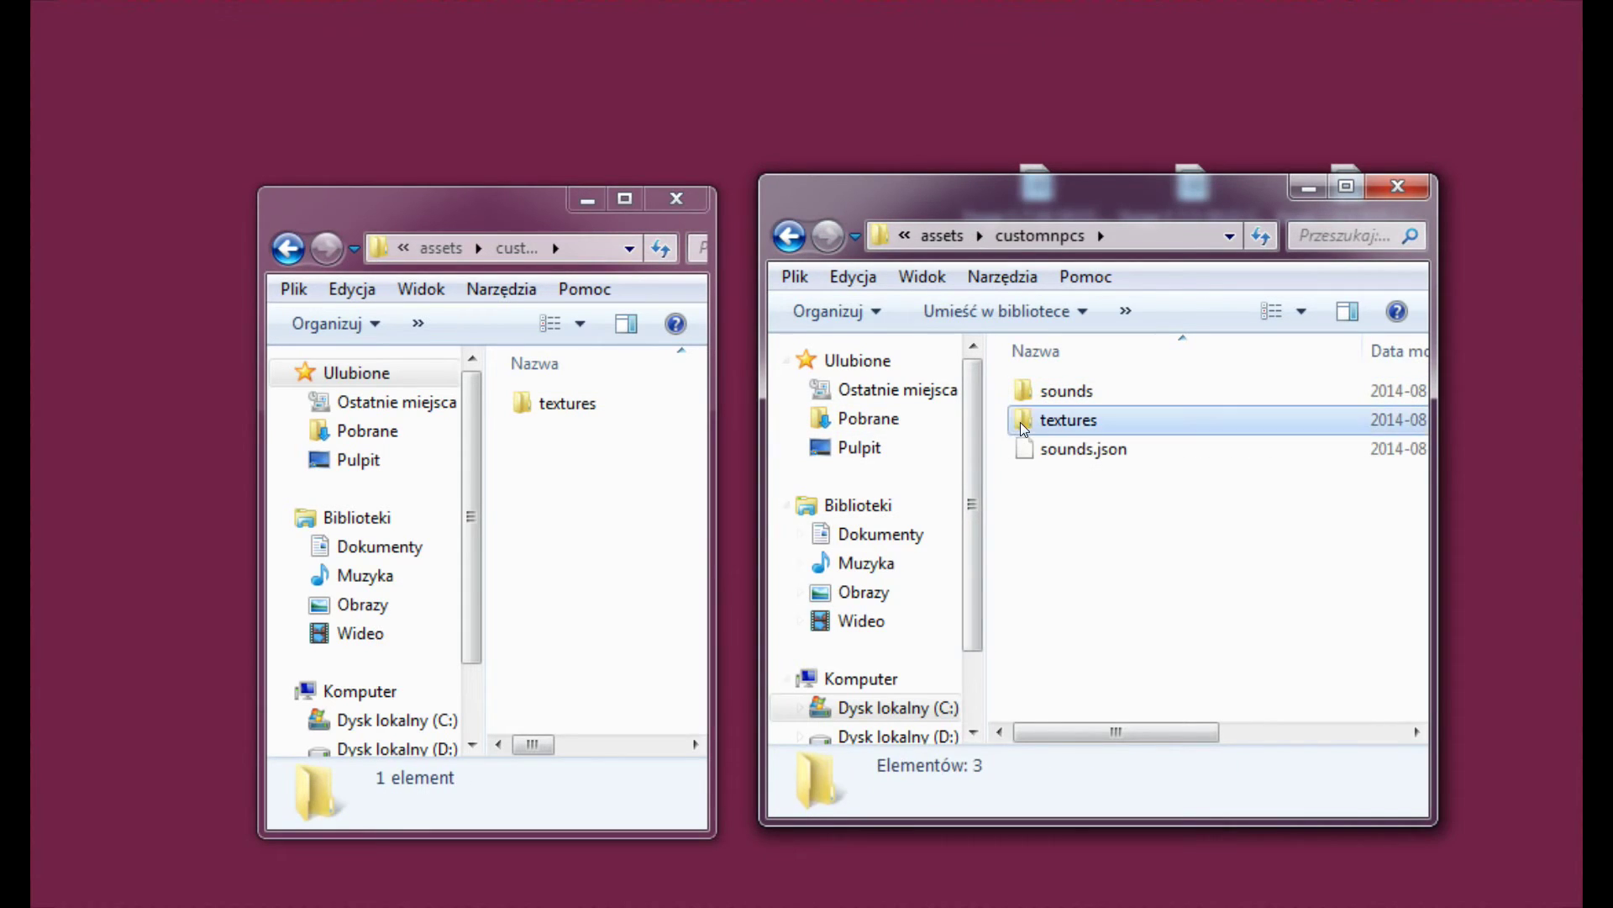
pyautogui.doubleClick(1020, 421)
pyautogui.doubleClick(567, 404)
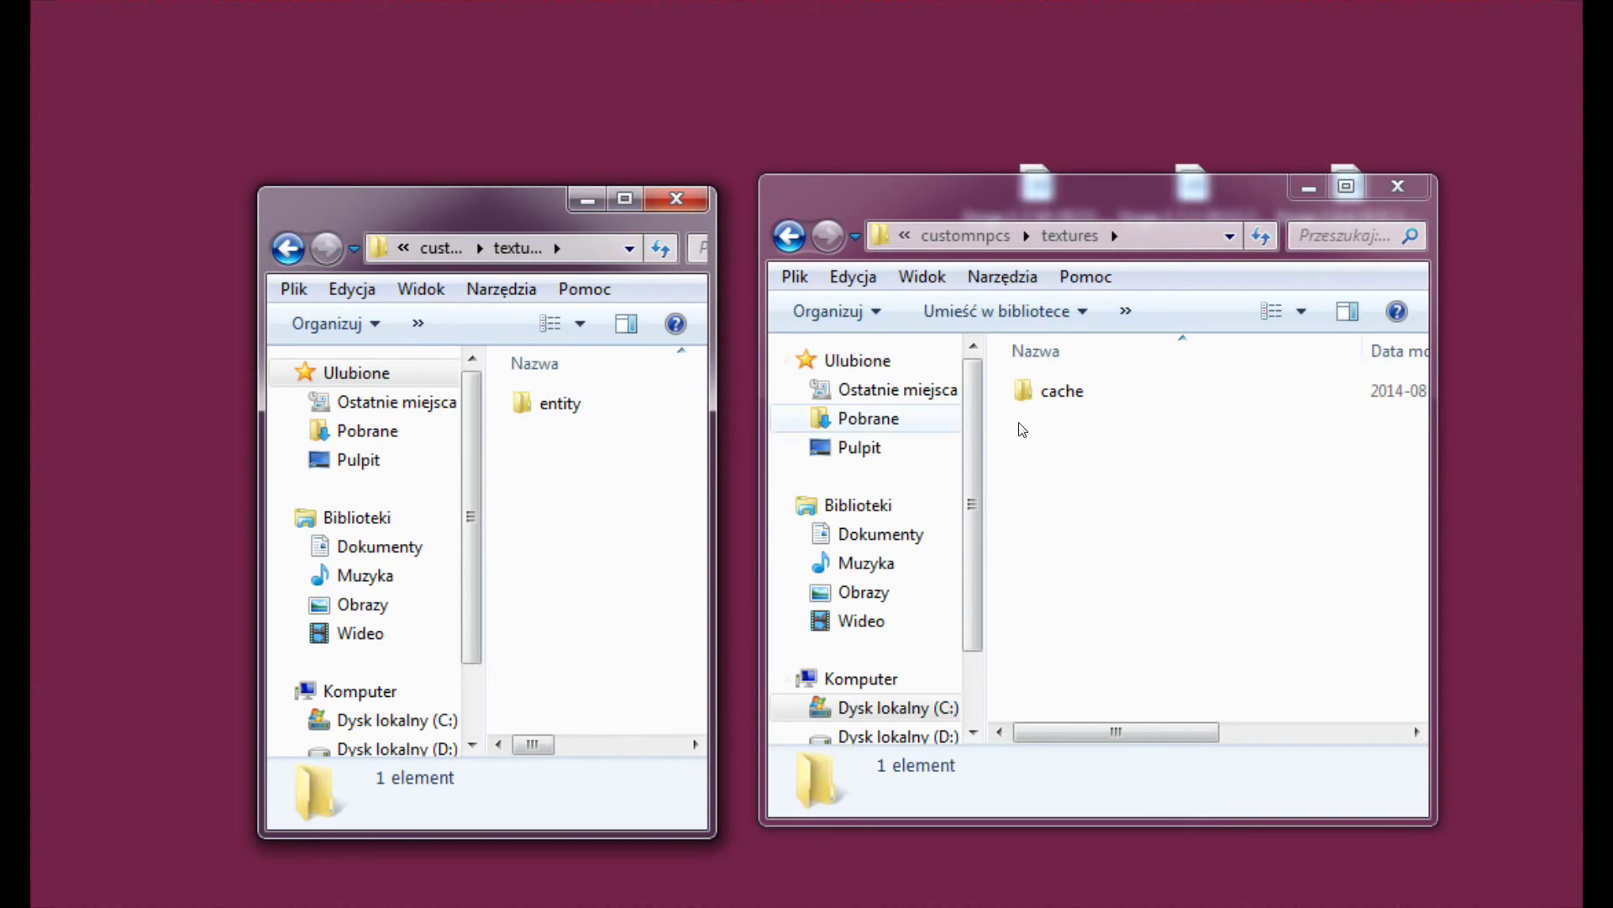
pyautogui.click(527, 411)
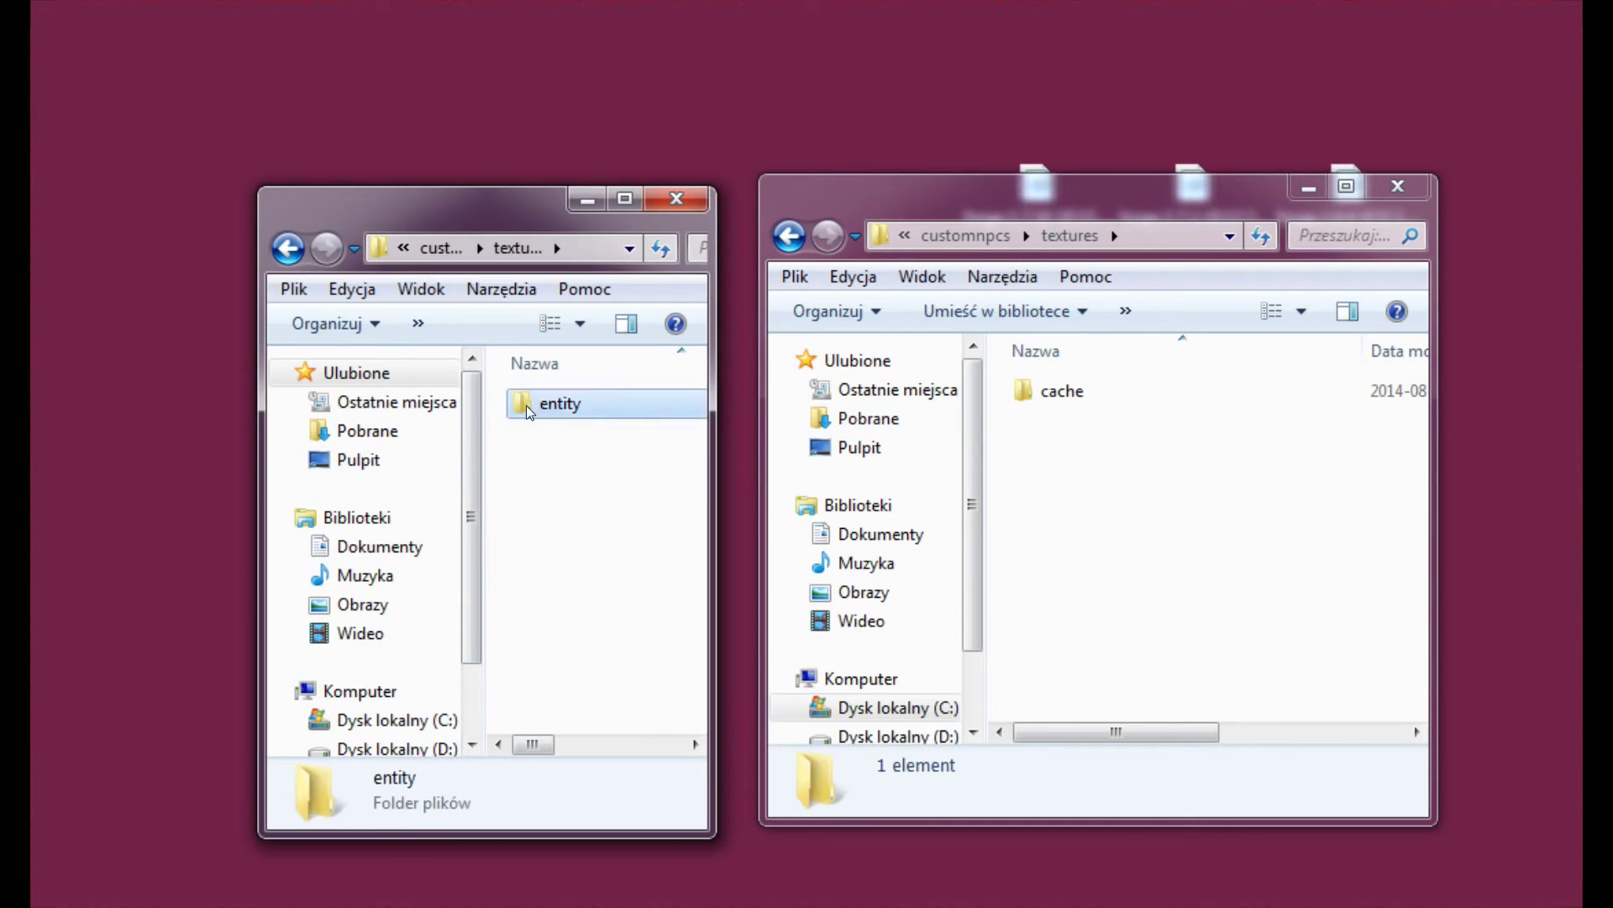
pyautogui.moveTo(527, 412); pyautogui.dragTo(1053, 470)
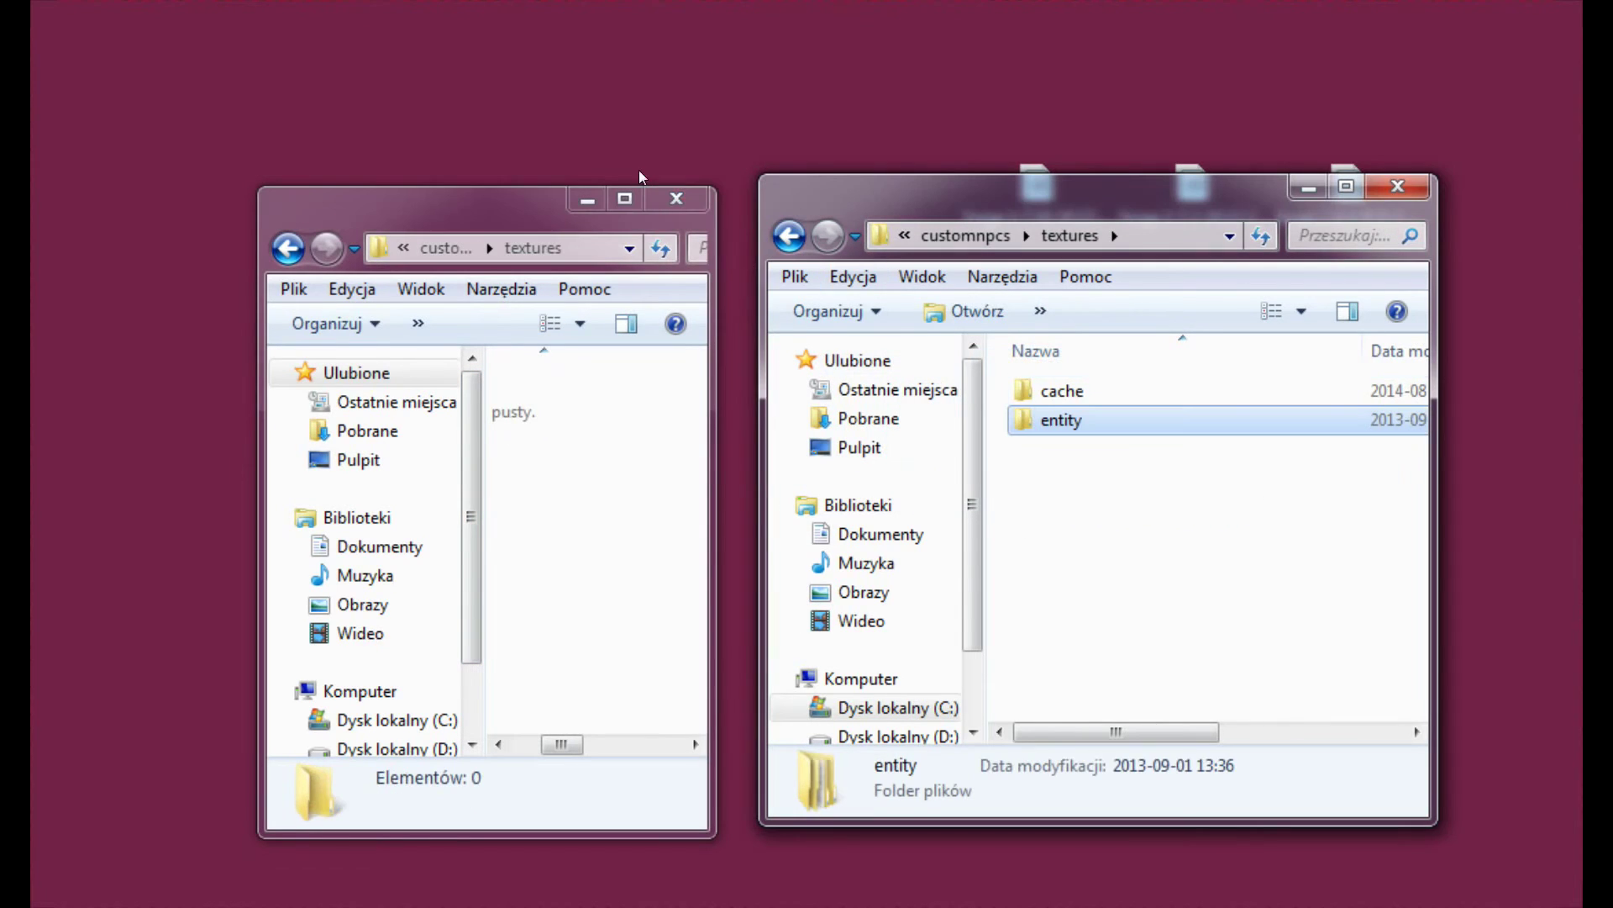
pyautogui.click(675, 198)
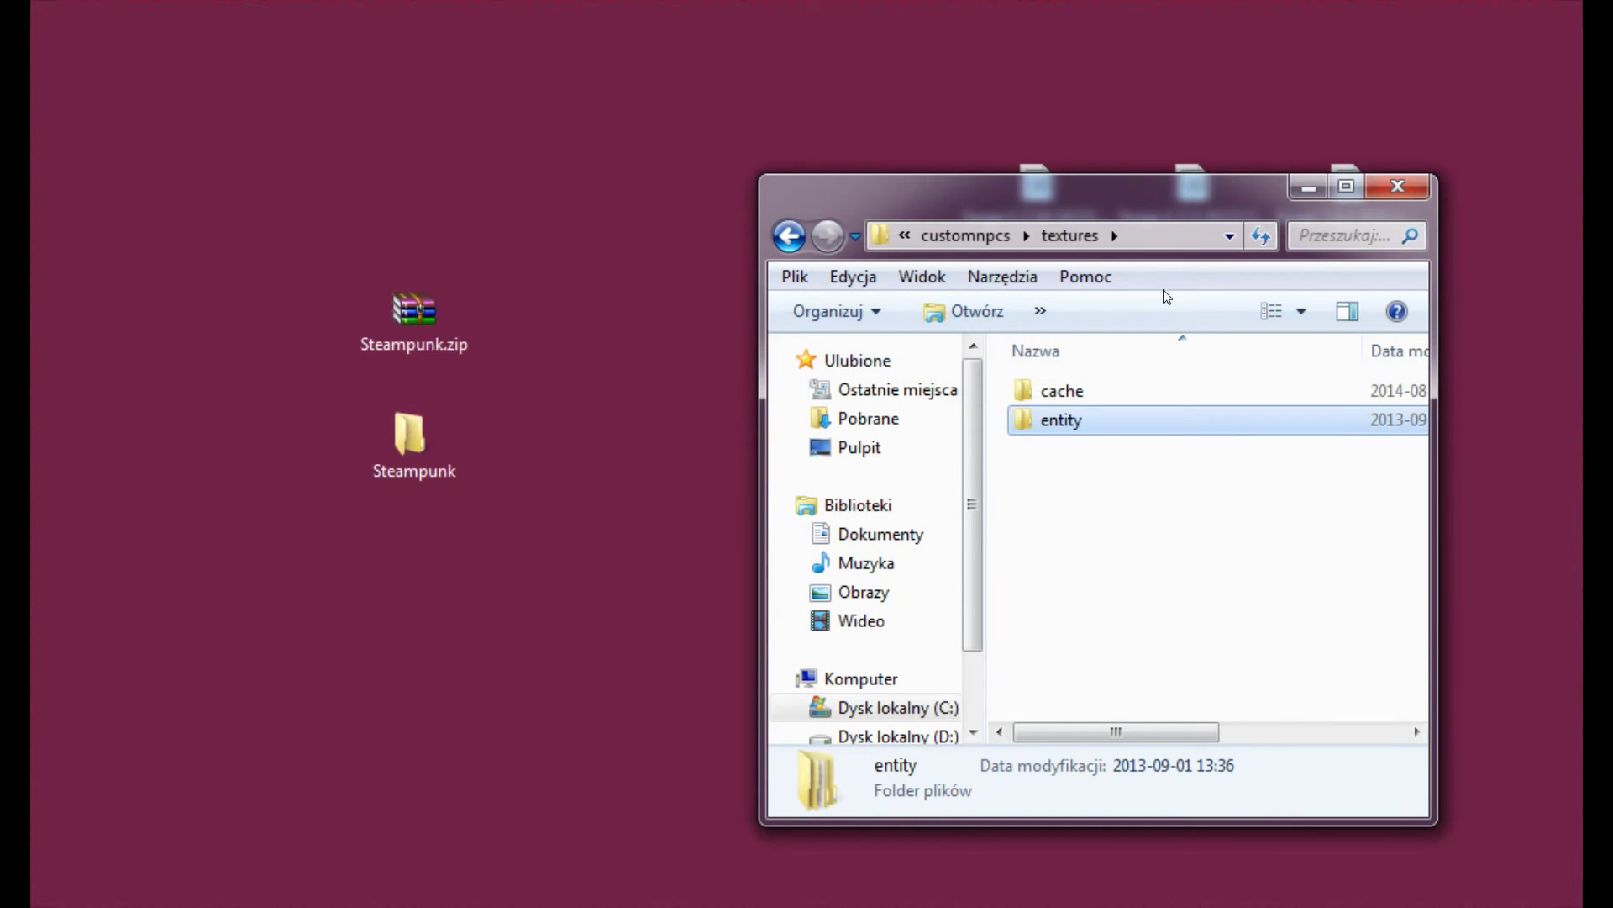
pyautogui.click(1414, 184)
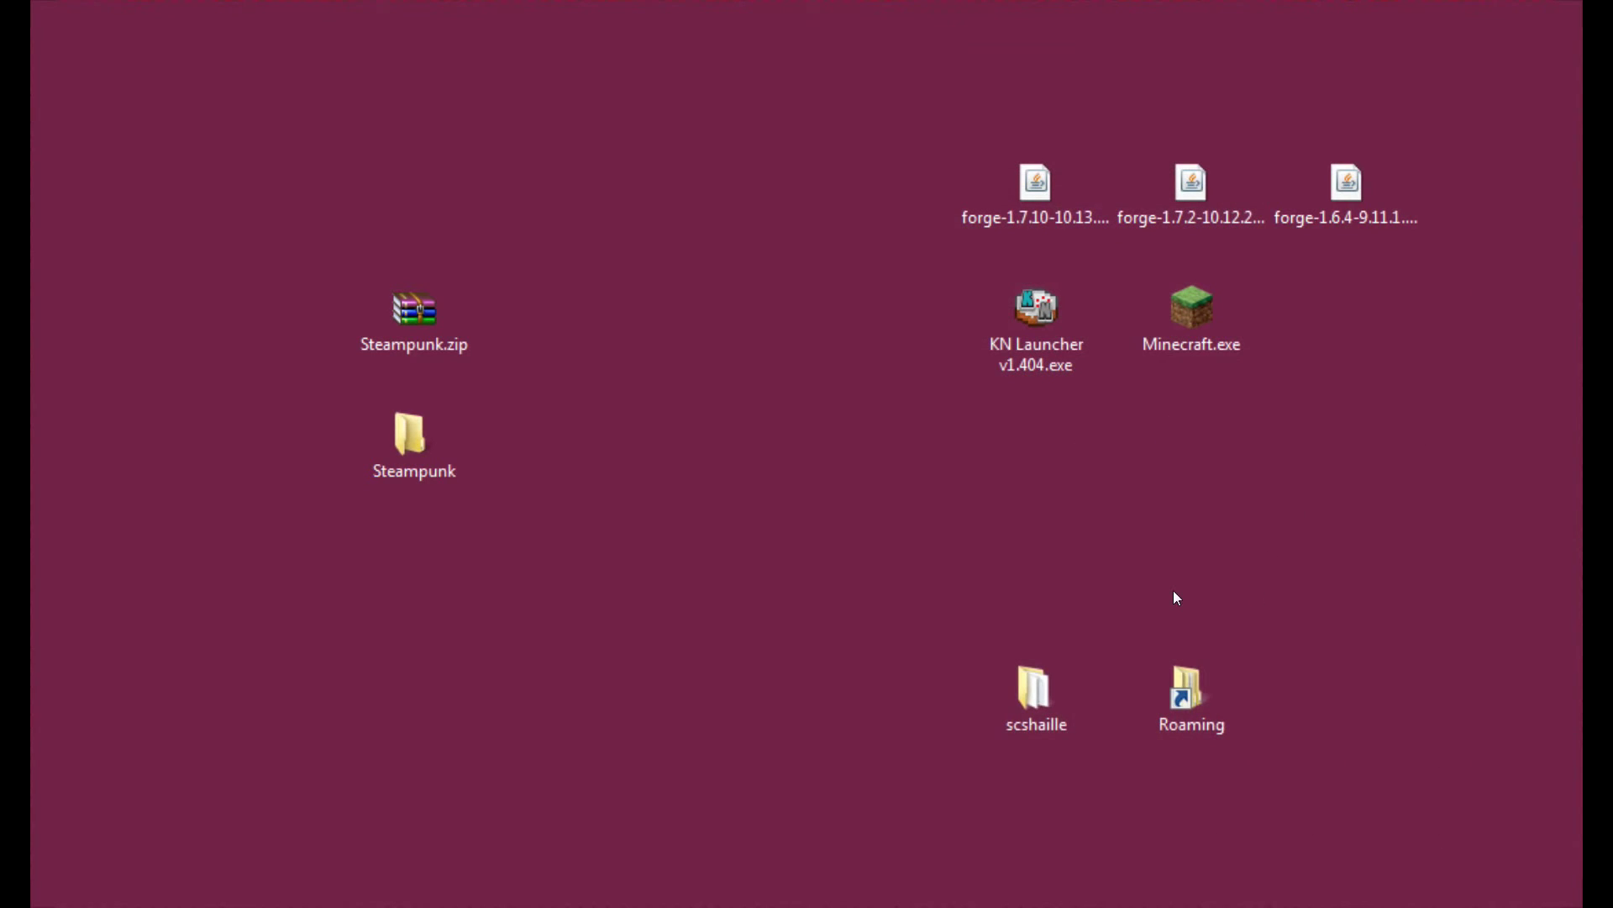
# - Launch Minecraft.exe and play the Forge 1.7.10 profile to reach the main menu
pyautogui.doubleClick(1210, 323)
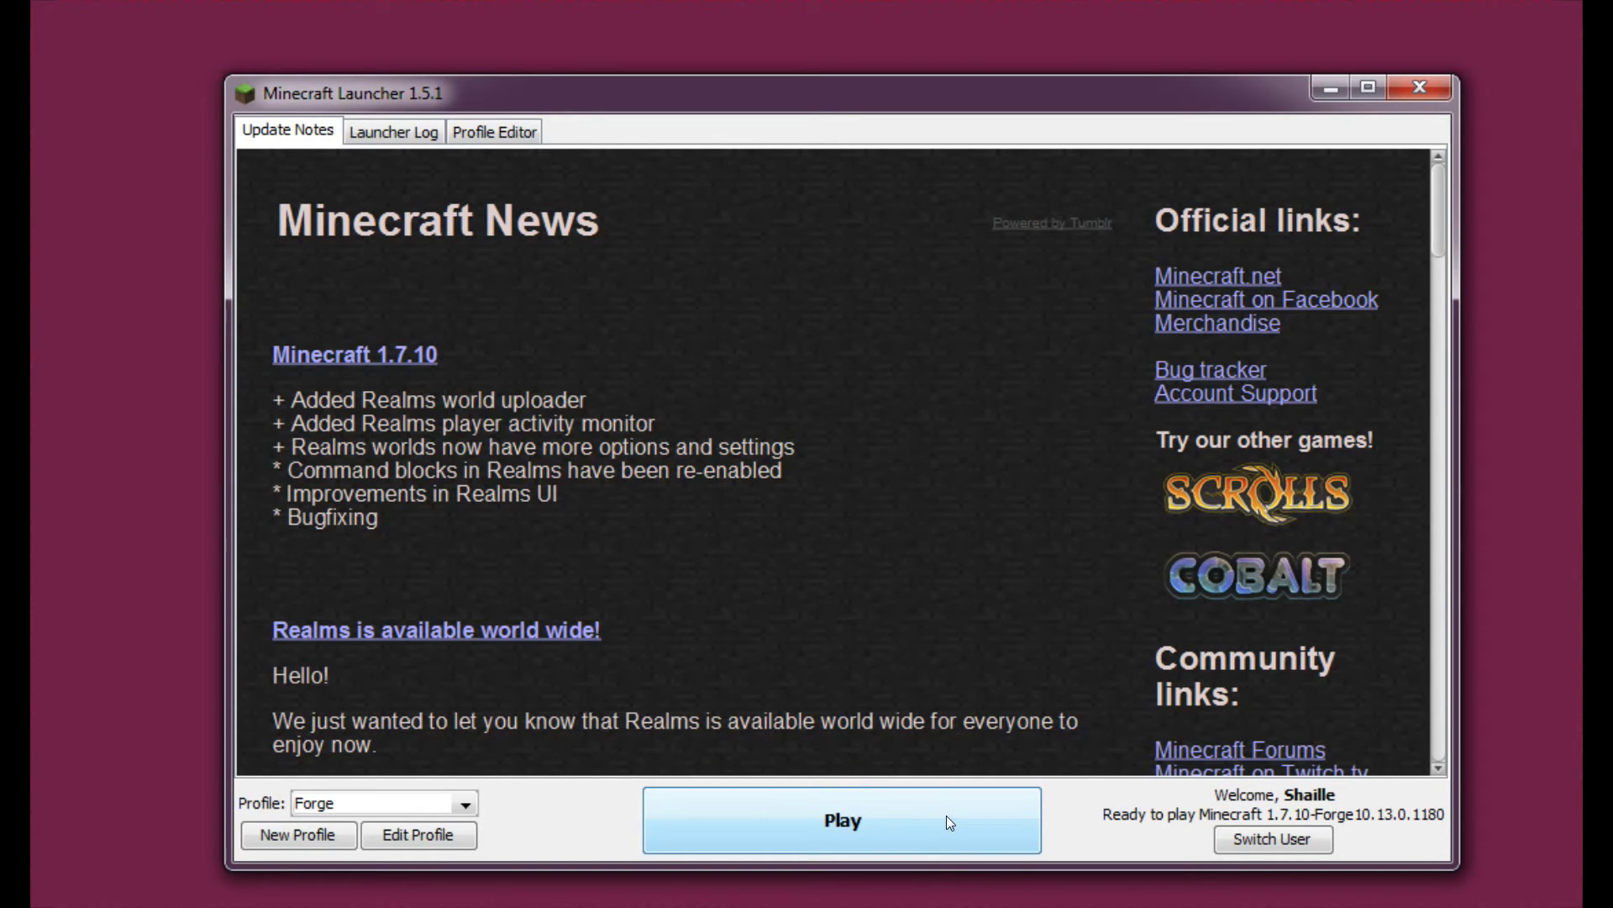
pyautogui.click(947, 815)
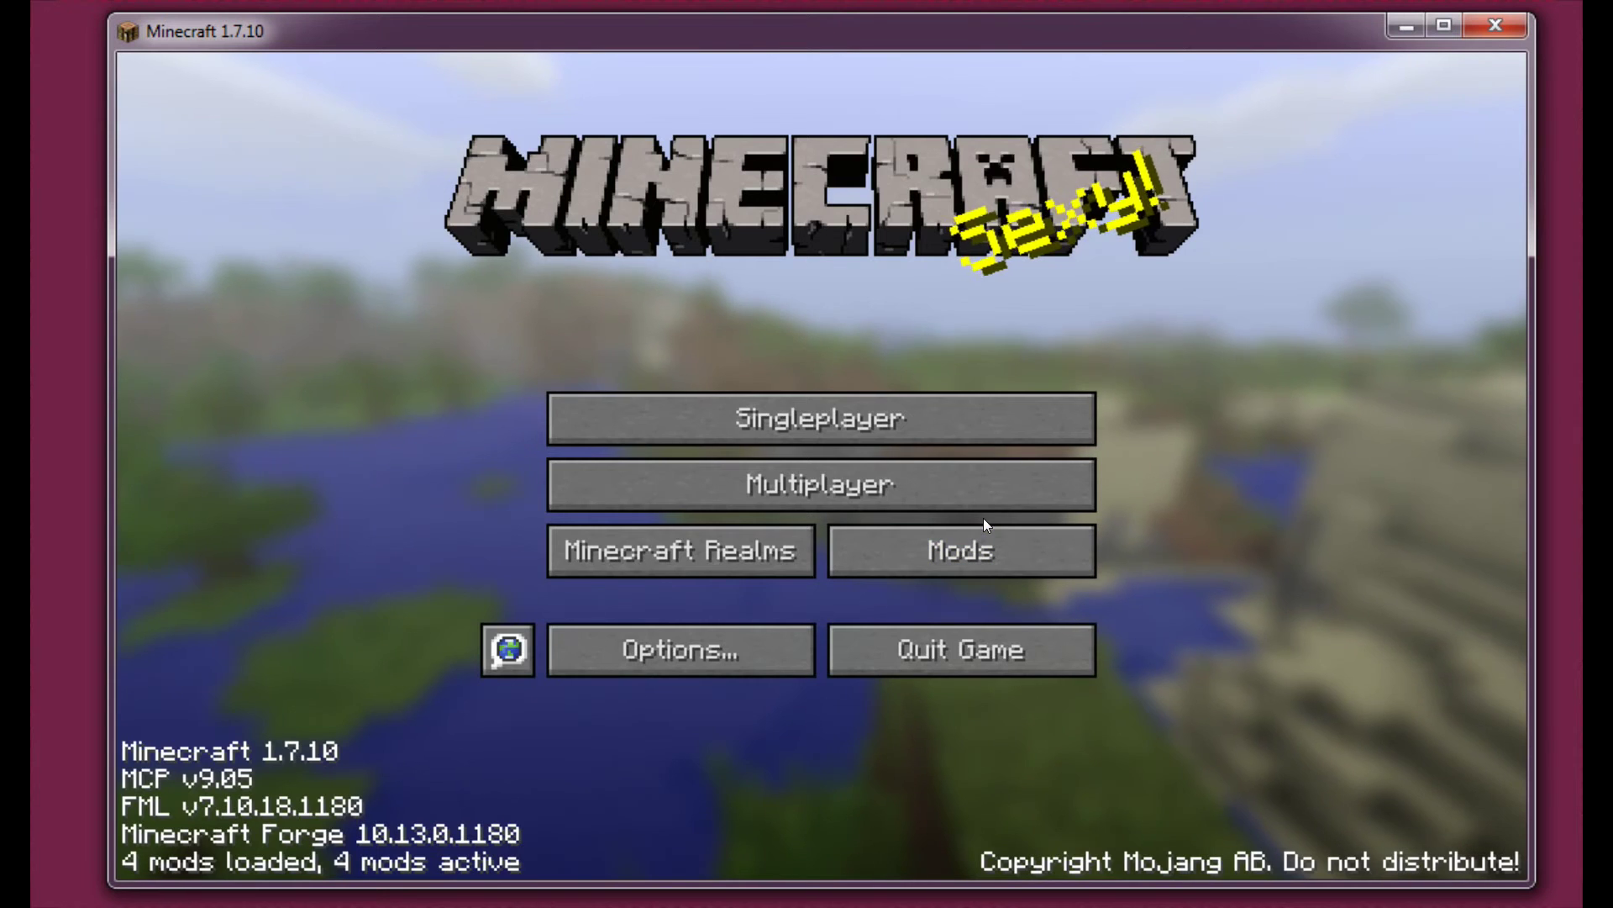
# - Create and load a new Creative singleplayer world with cheats enabled
pyautogui.click(1007, 426)
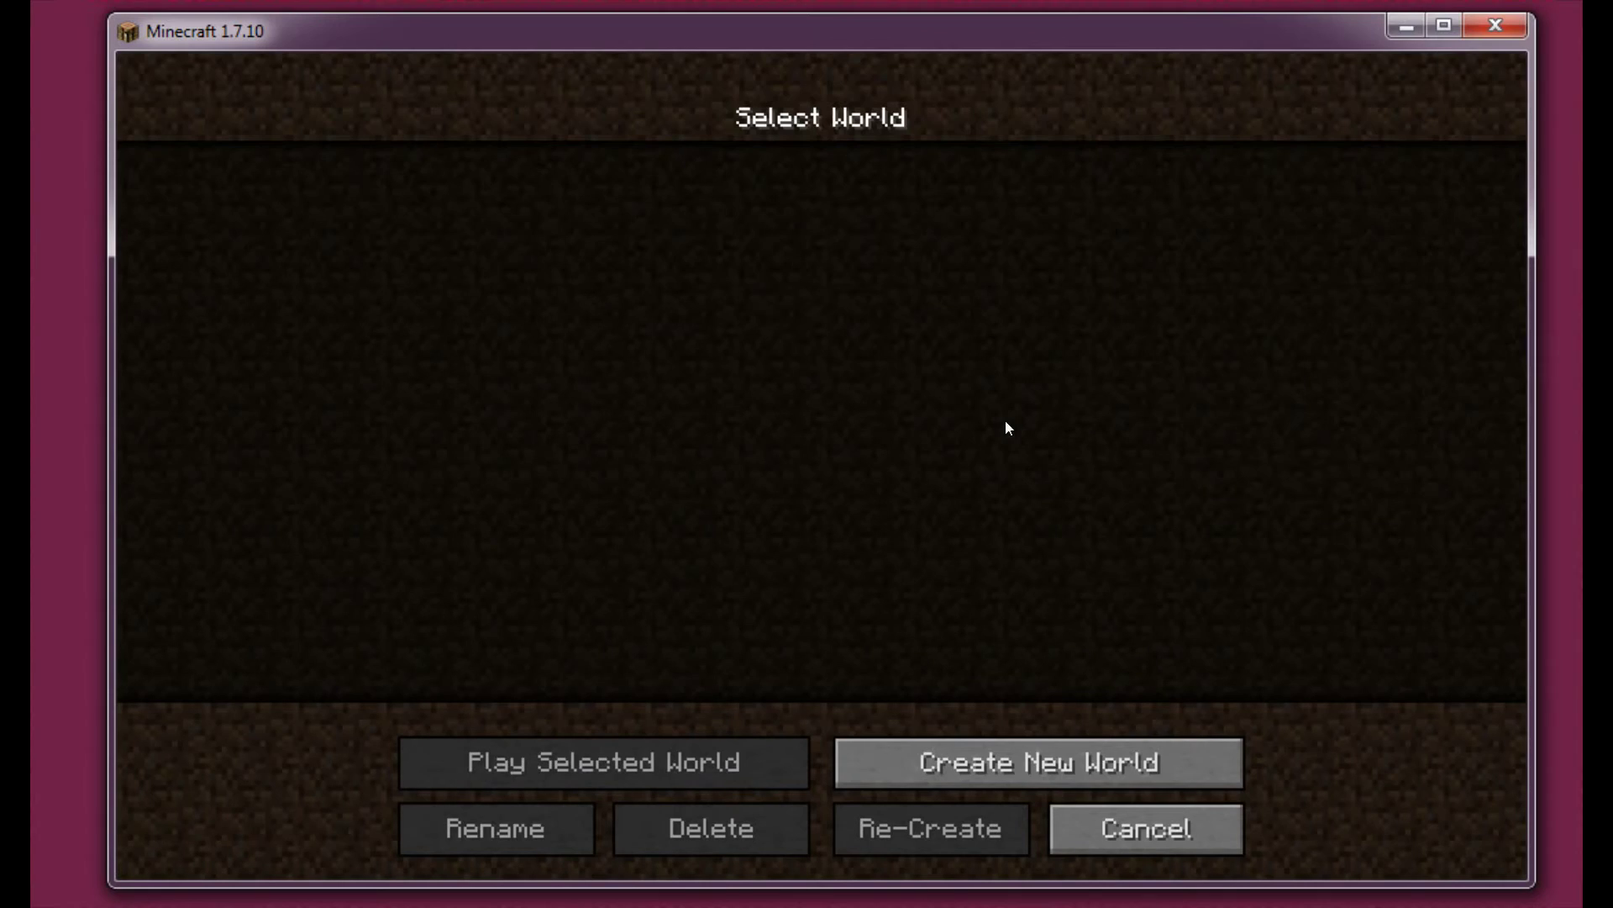
pyautogui.click(1068, 746)
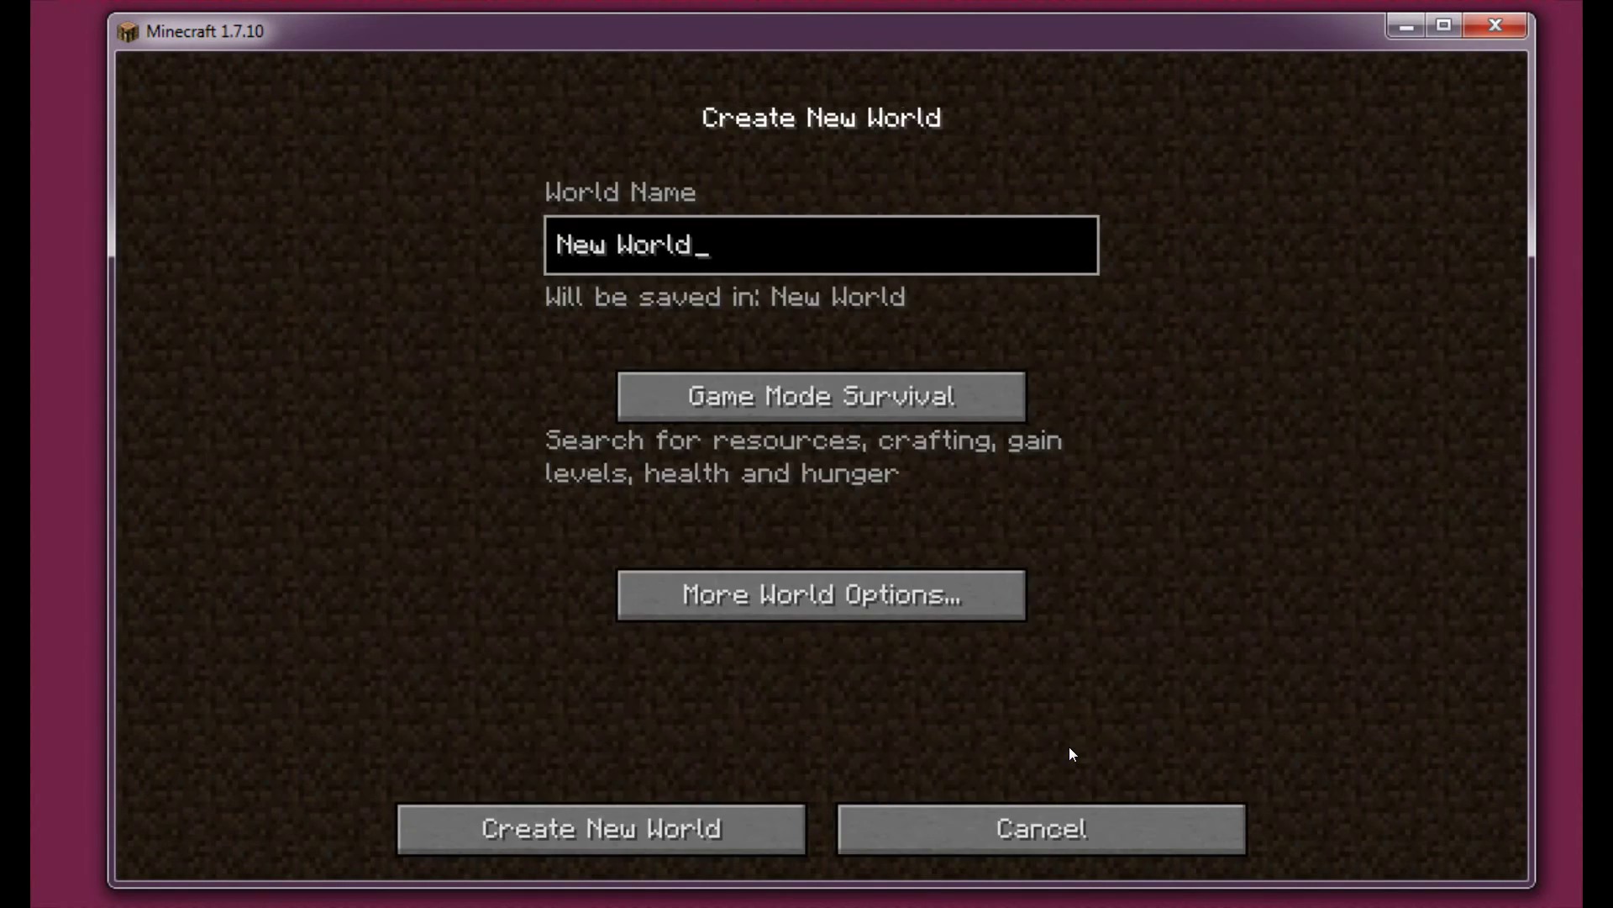
pyautogui.click(811, 588)
pyautogui.click(580, 510)
pyautogui.click(730, 585)
pyautogui.click(820, 380)
pyautogui.click(829, 407)
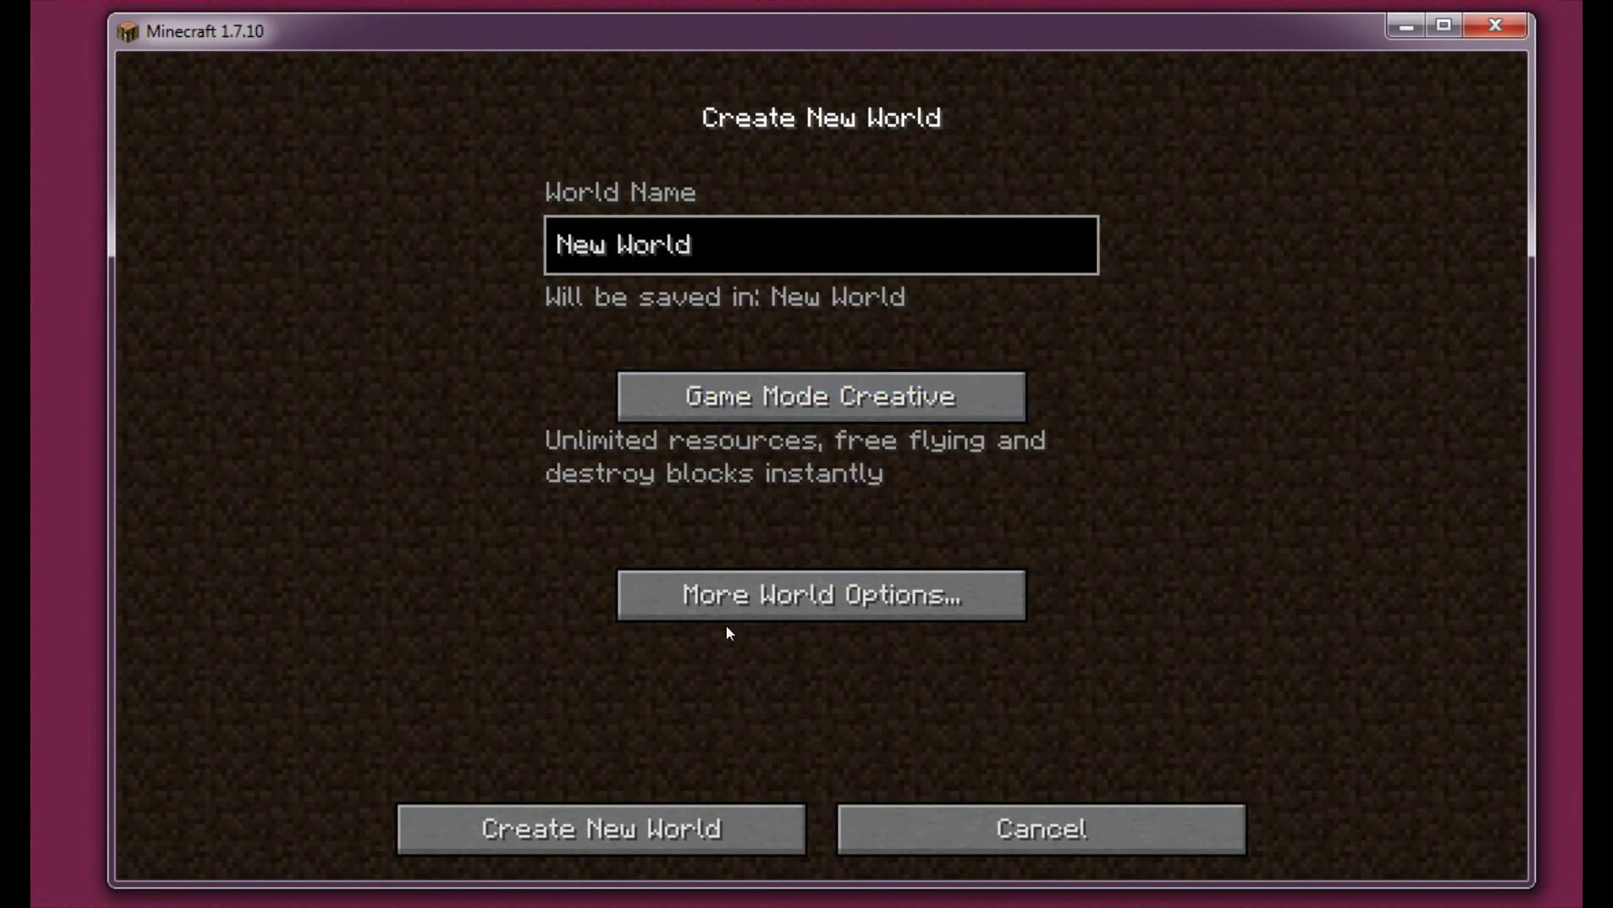
pyautogui.click(672, 838)
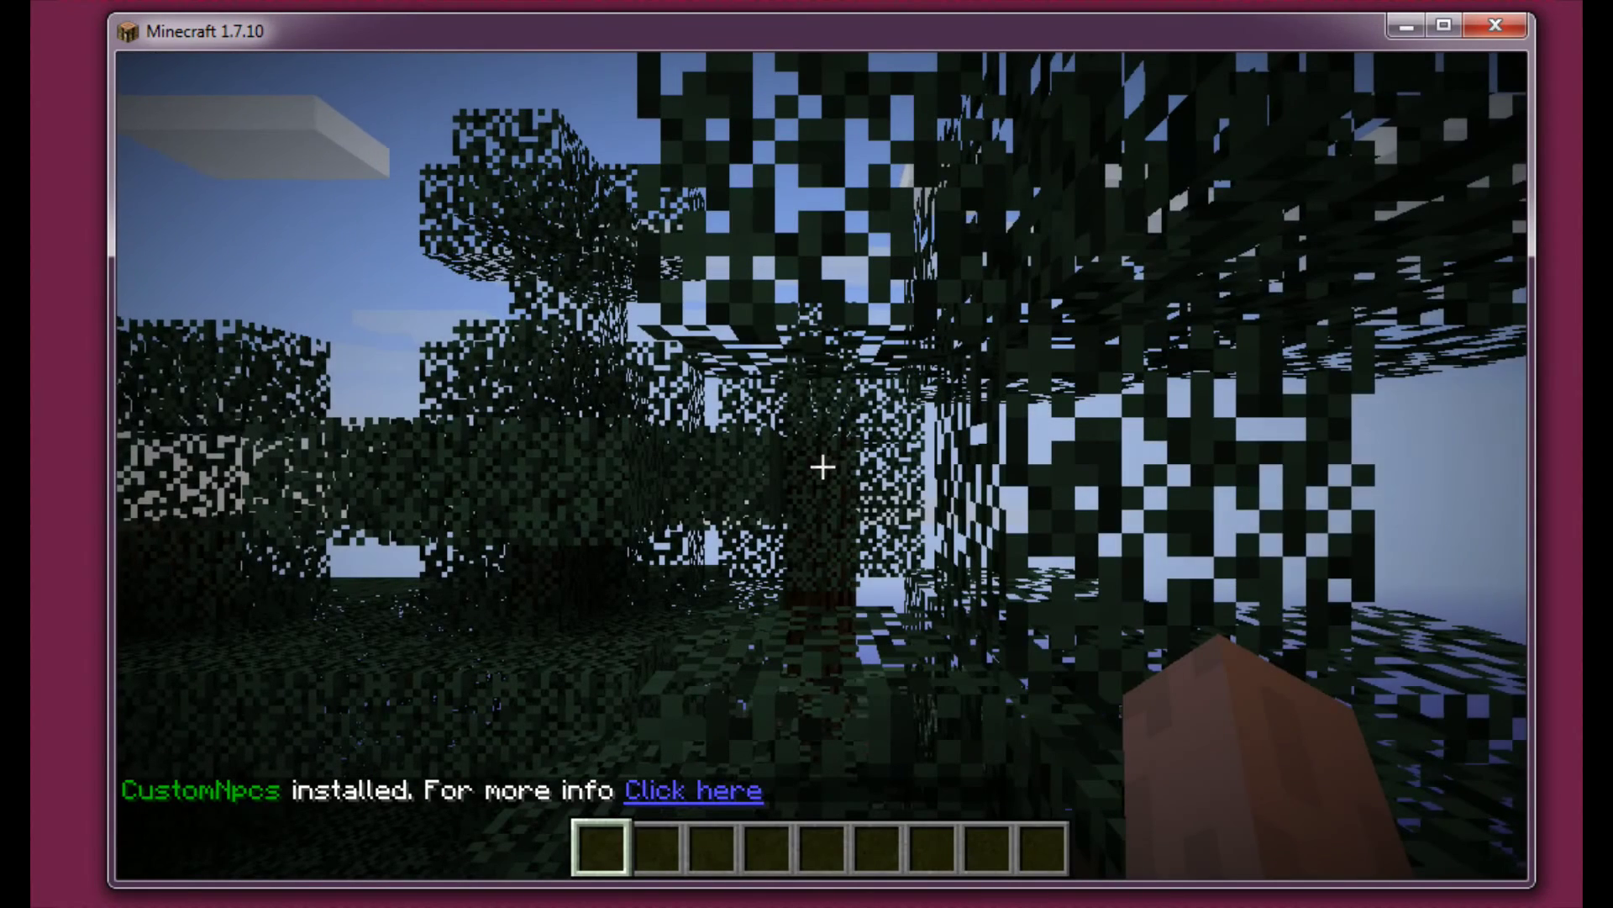
# - Lower the master volume to 16% and the music volume to 14% in Music & Sounds
pyautogui.press('Escape')
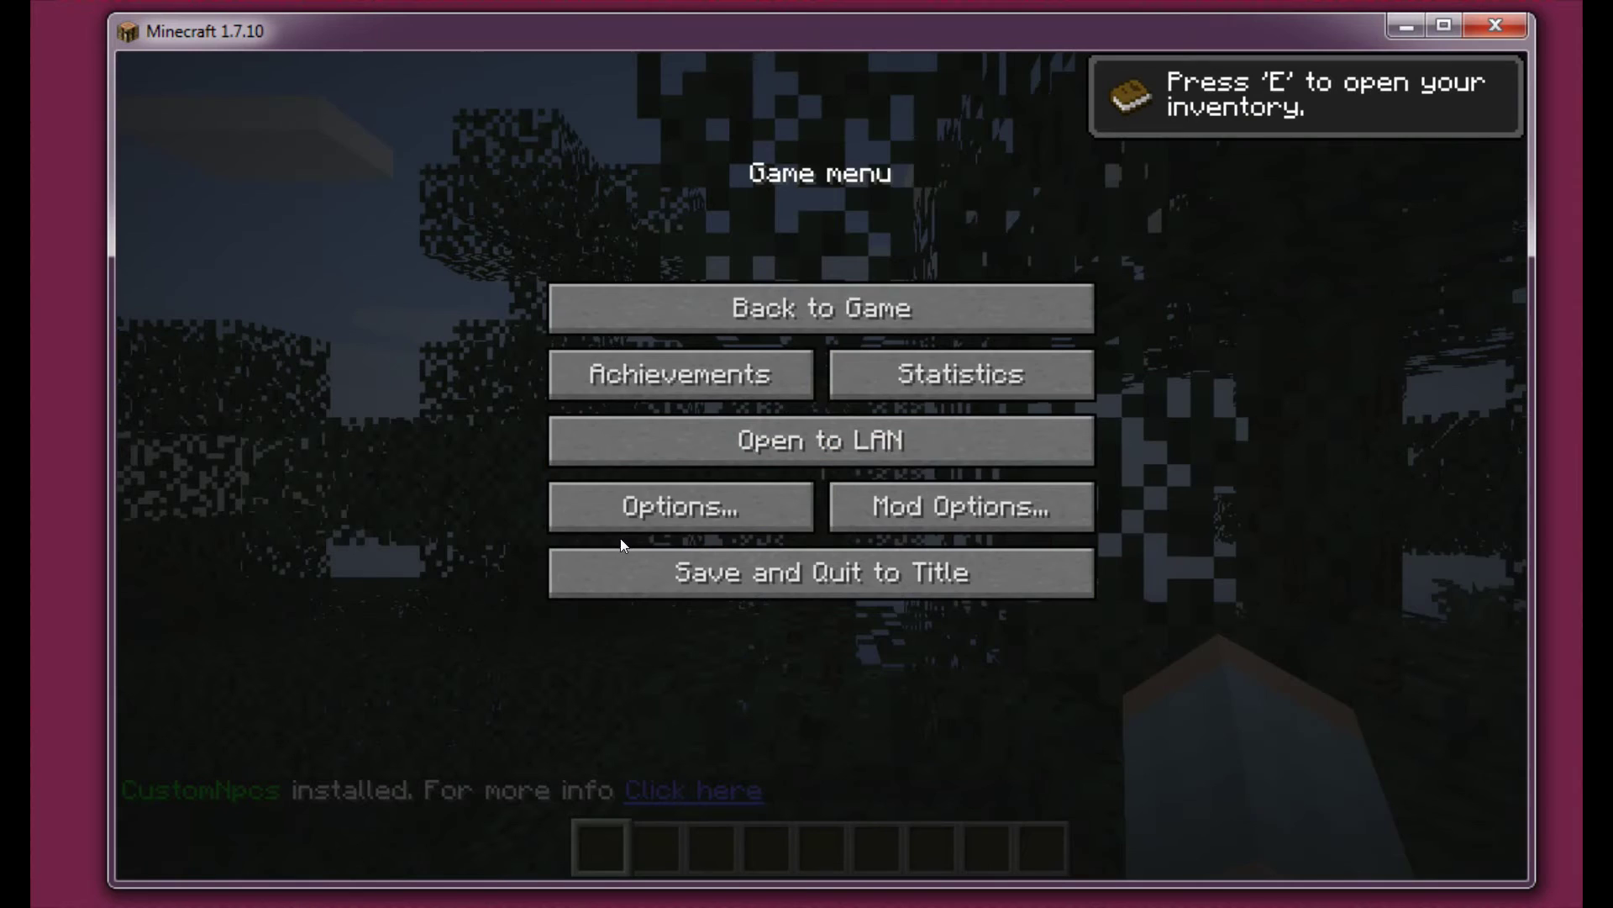
pyautogui.click(635, 505)
pyautogui.click(619, 398)
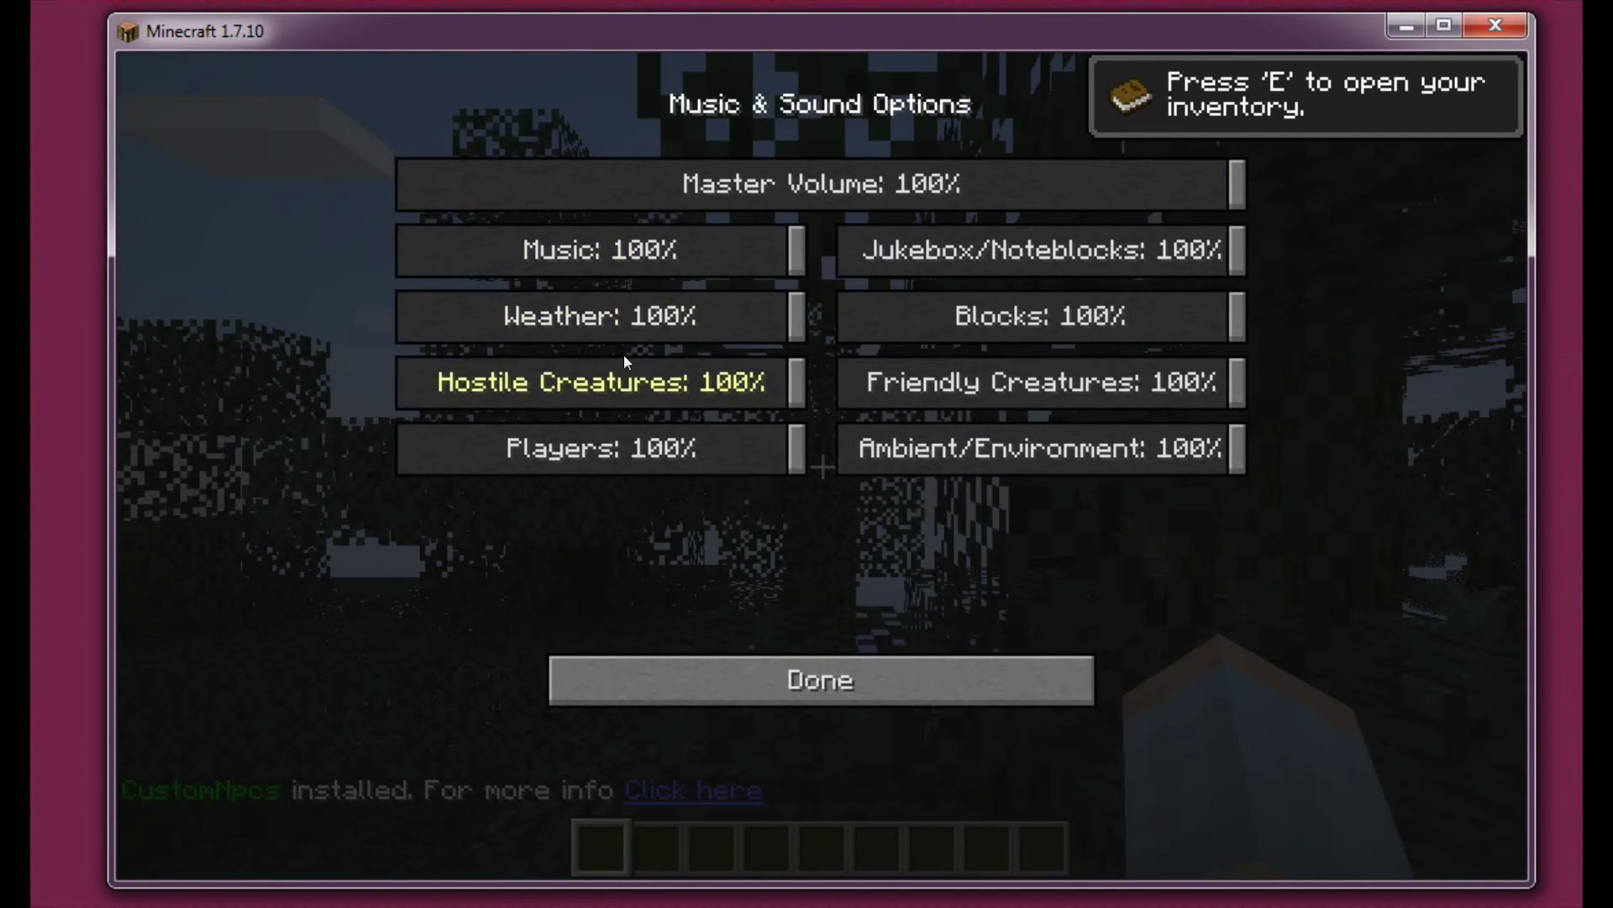
pyautogui.moveTo(750, 188); pyautogui.dragTo(542, 184)
pyautogui.moveTo(559, 262); pyautogui.dragTo(456, 252)
pyautogui.click(707, 676)
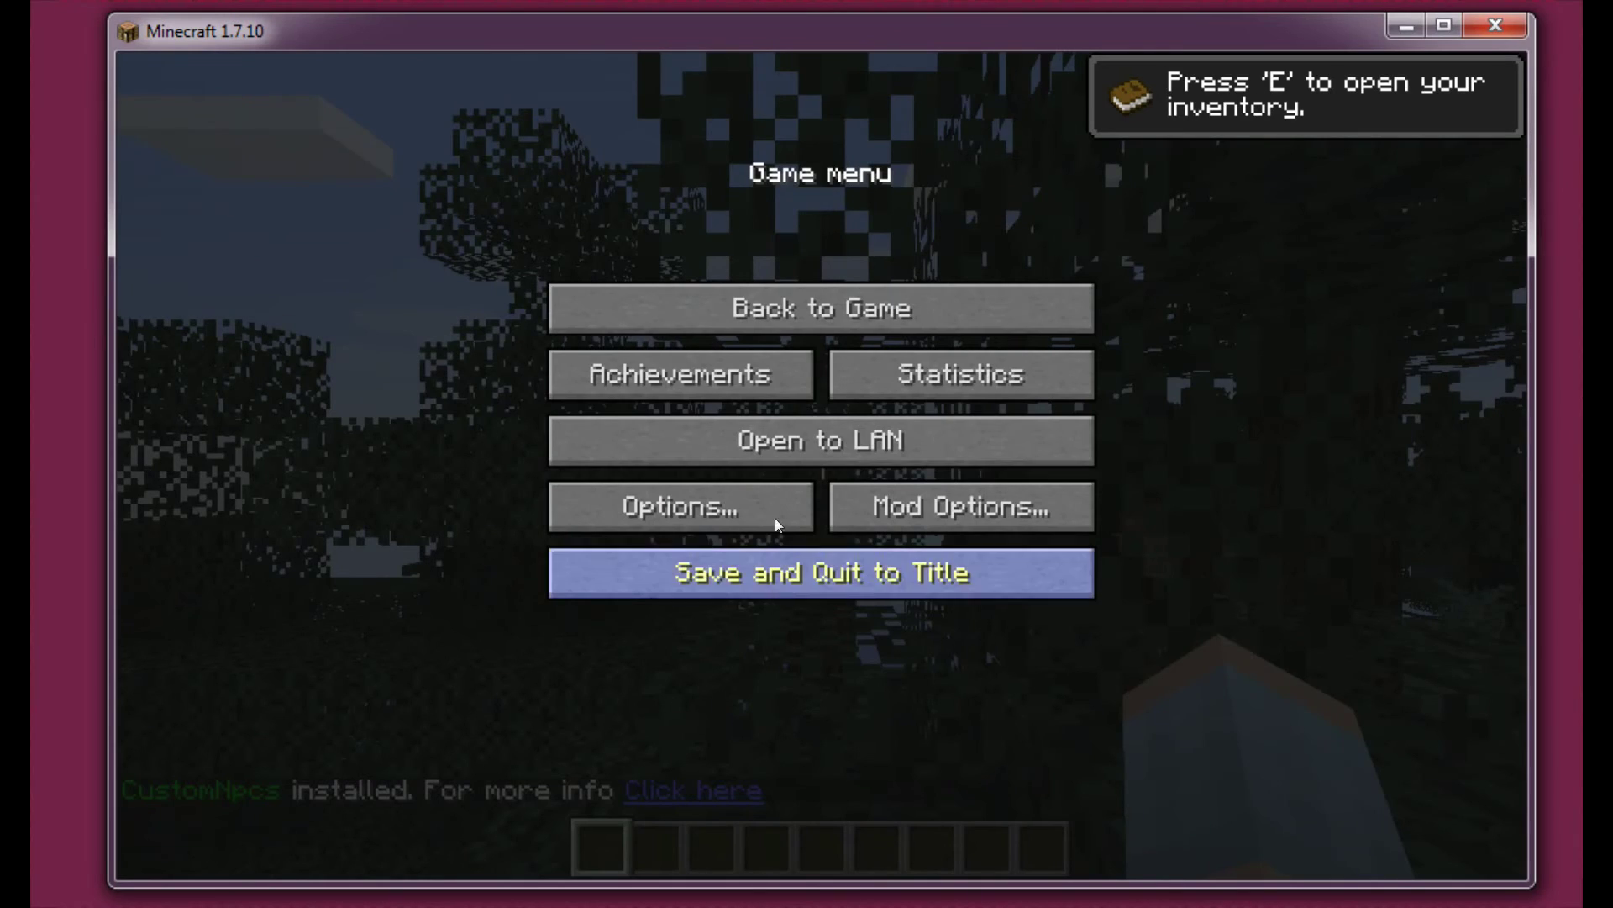
# - Resume the game, walk across the tree canopy, and open the creative inventory
pyautogui.click(795, 314)
pyautogui.press('space')
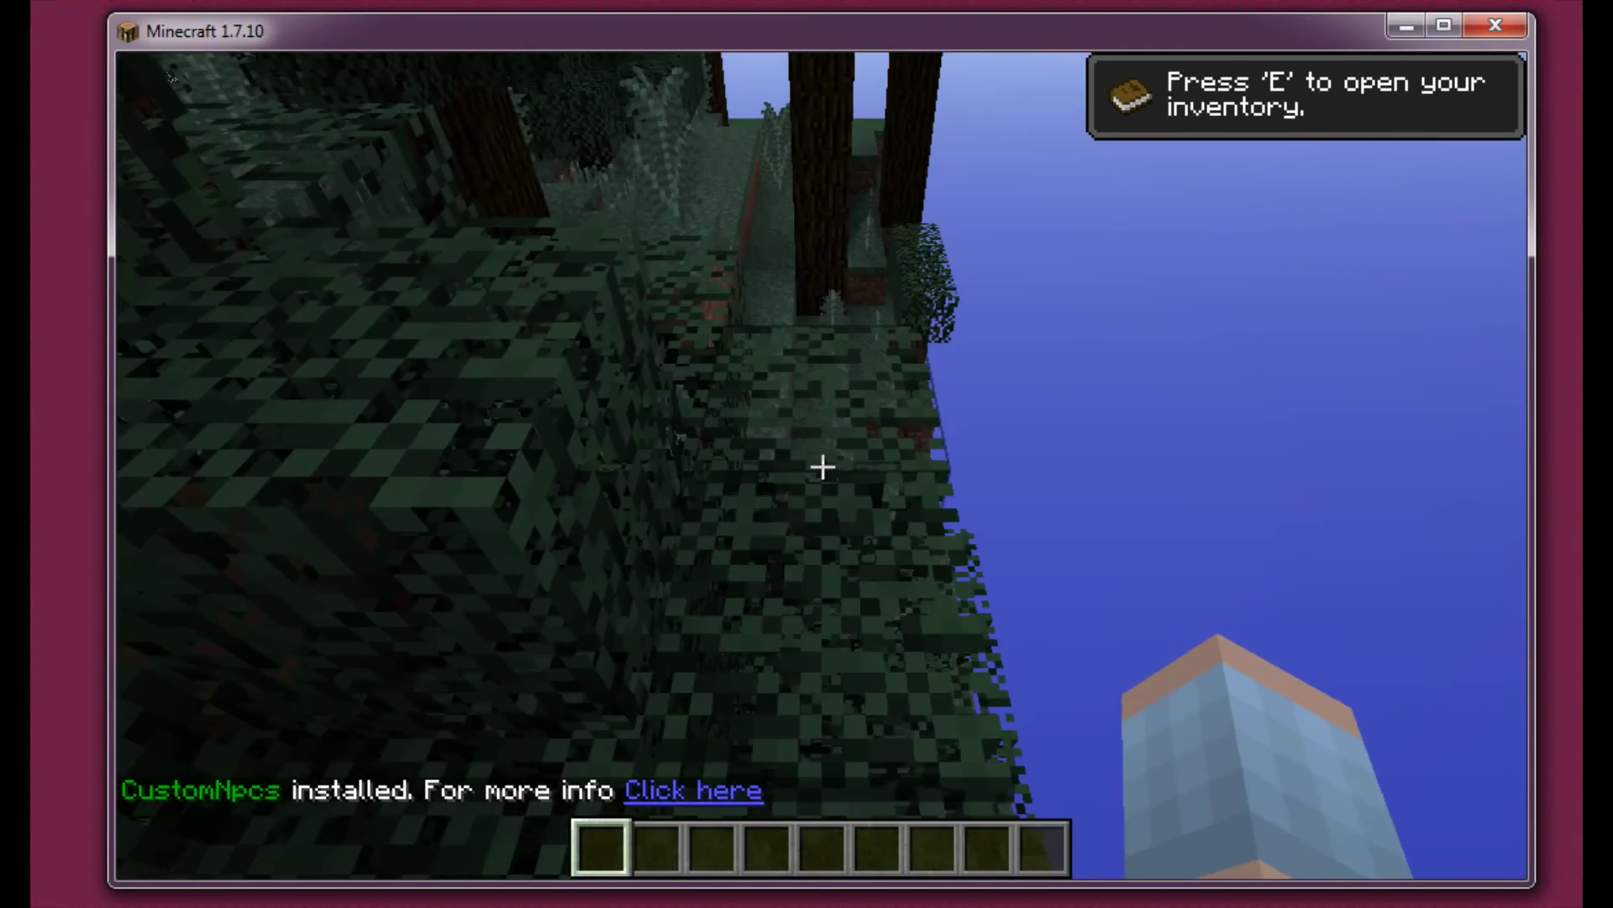
pyautogui.press('w')
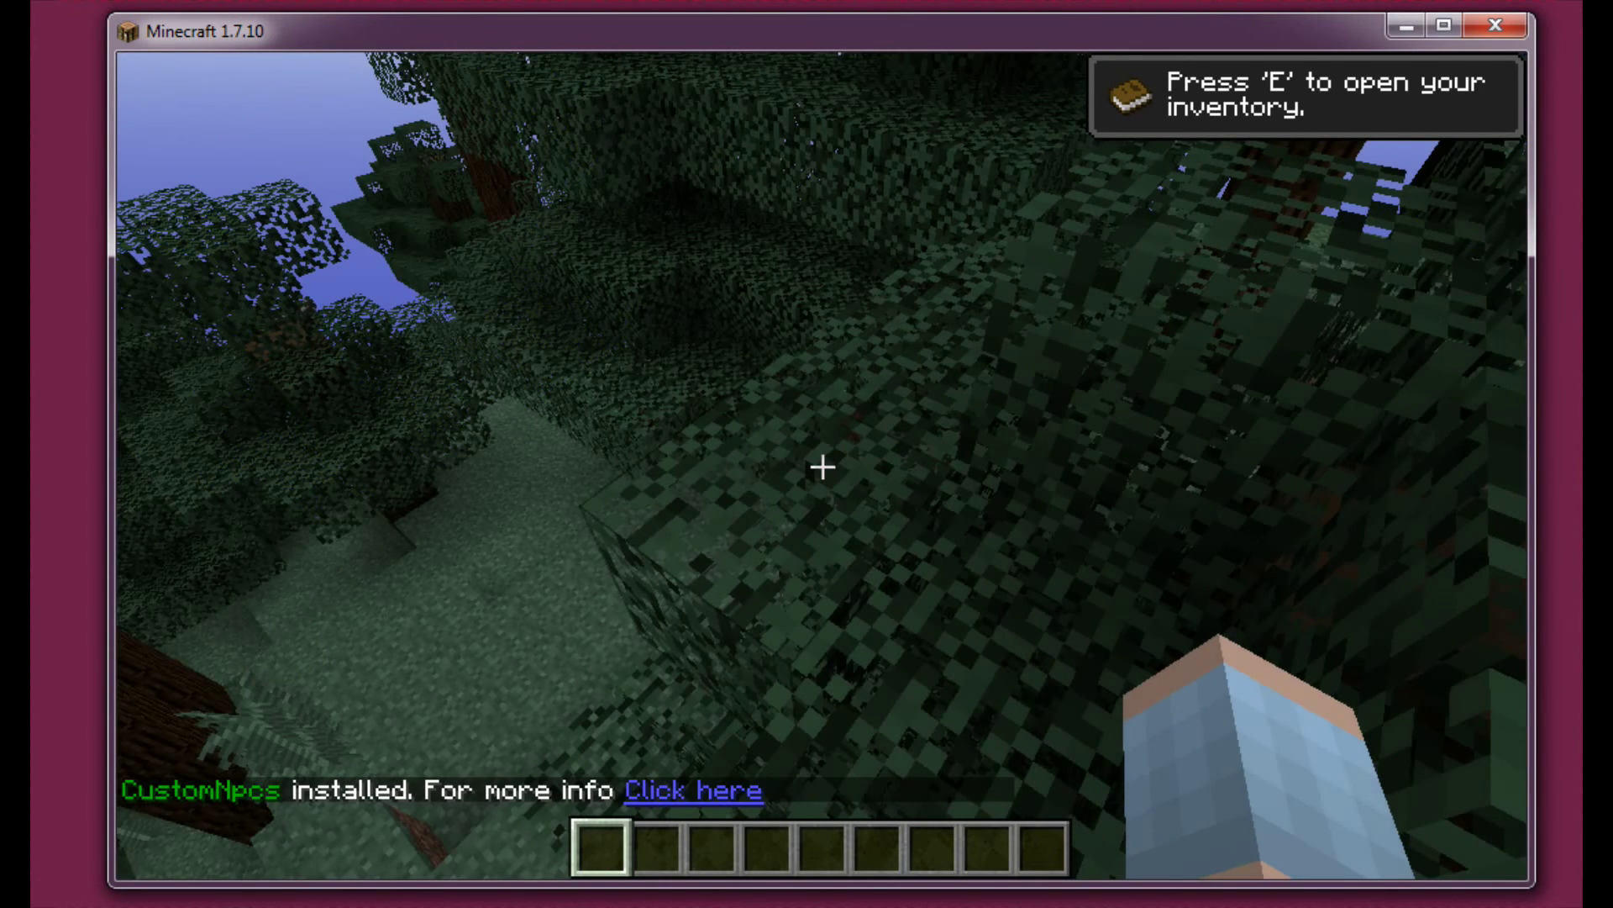
pyautogui.press('w')
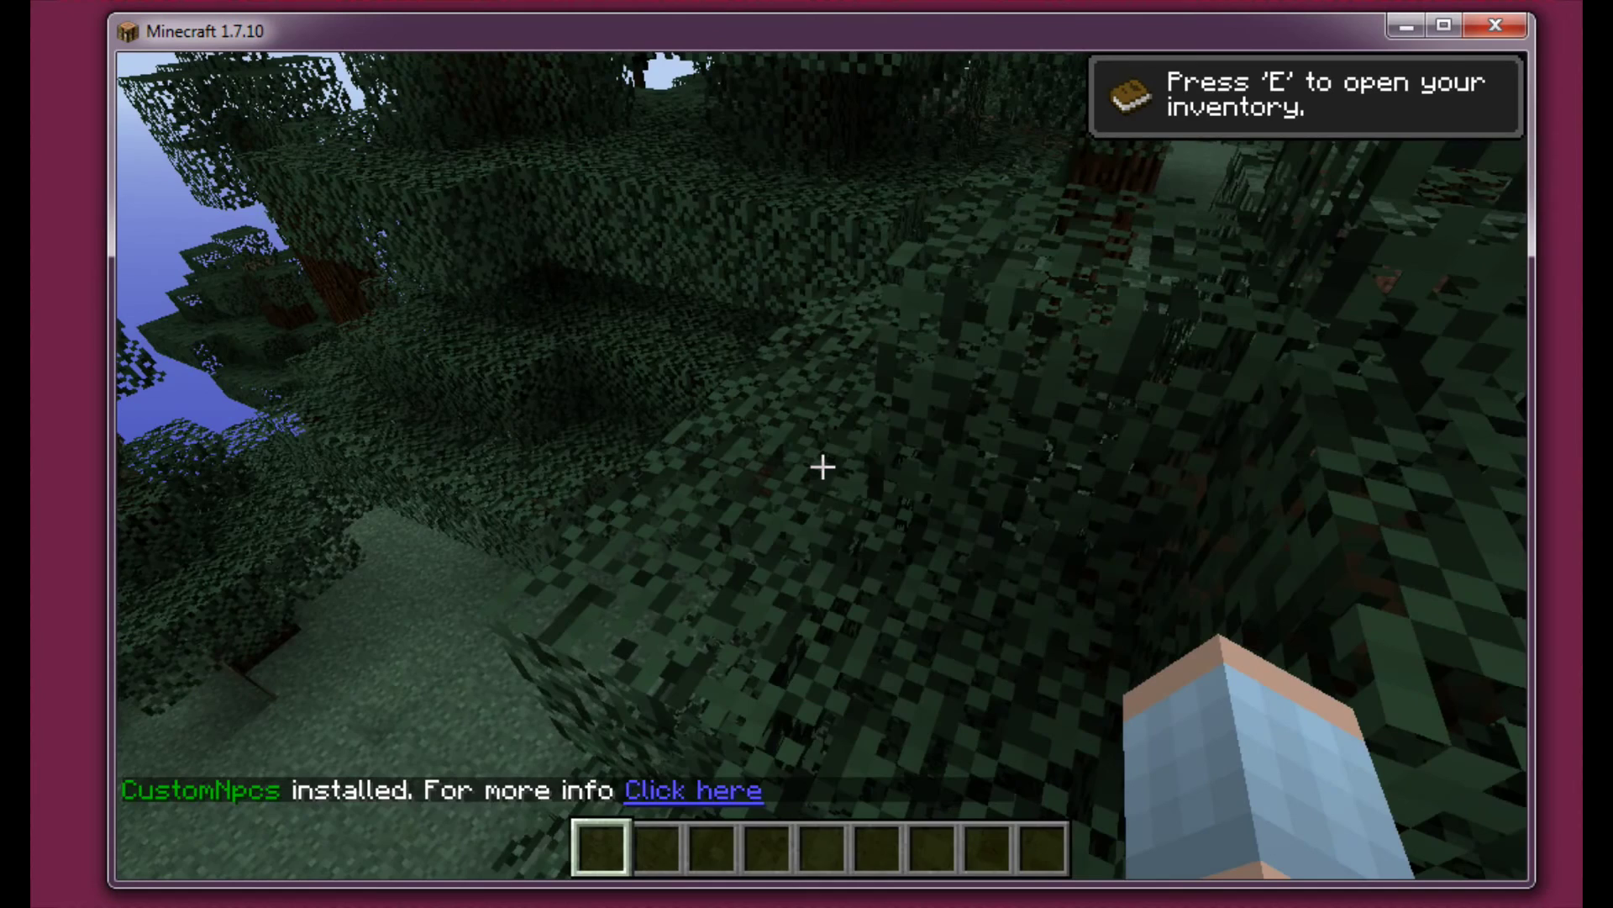
pyautogui.press('e')
# - Take the Npc Wand from the CustomNpcs Tools tab and use it to spawn the Thanato NPC
pyautogui.click(1059, 168)
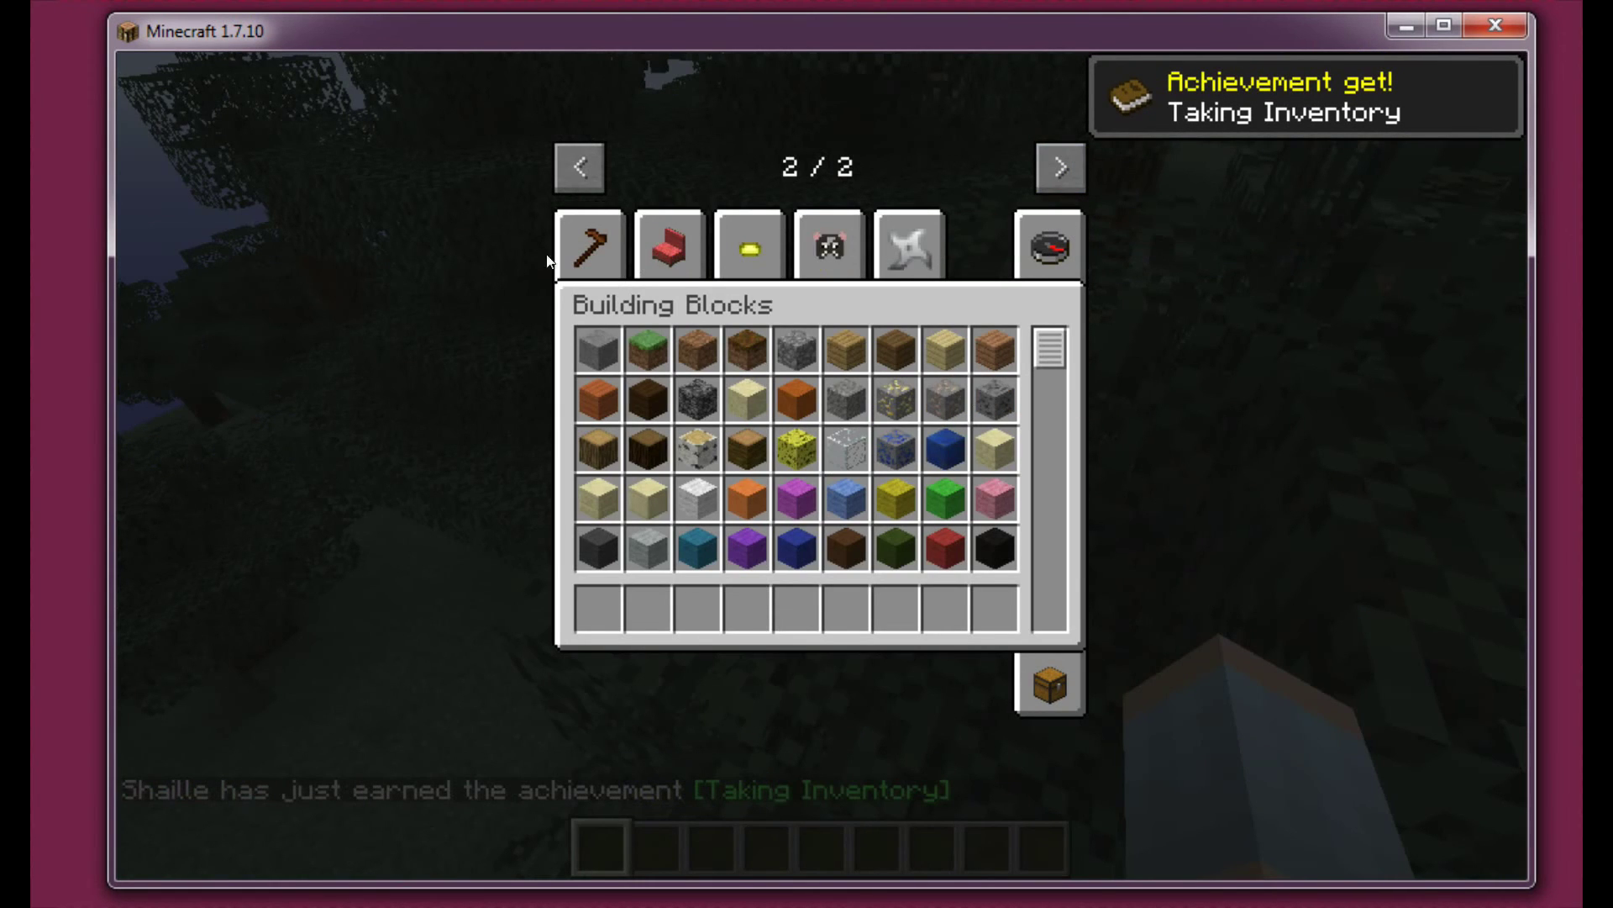
pyautogui.click(590, 254)
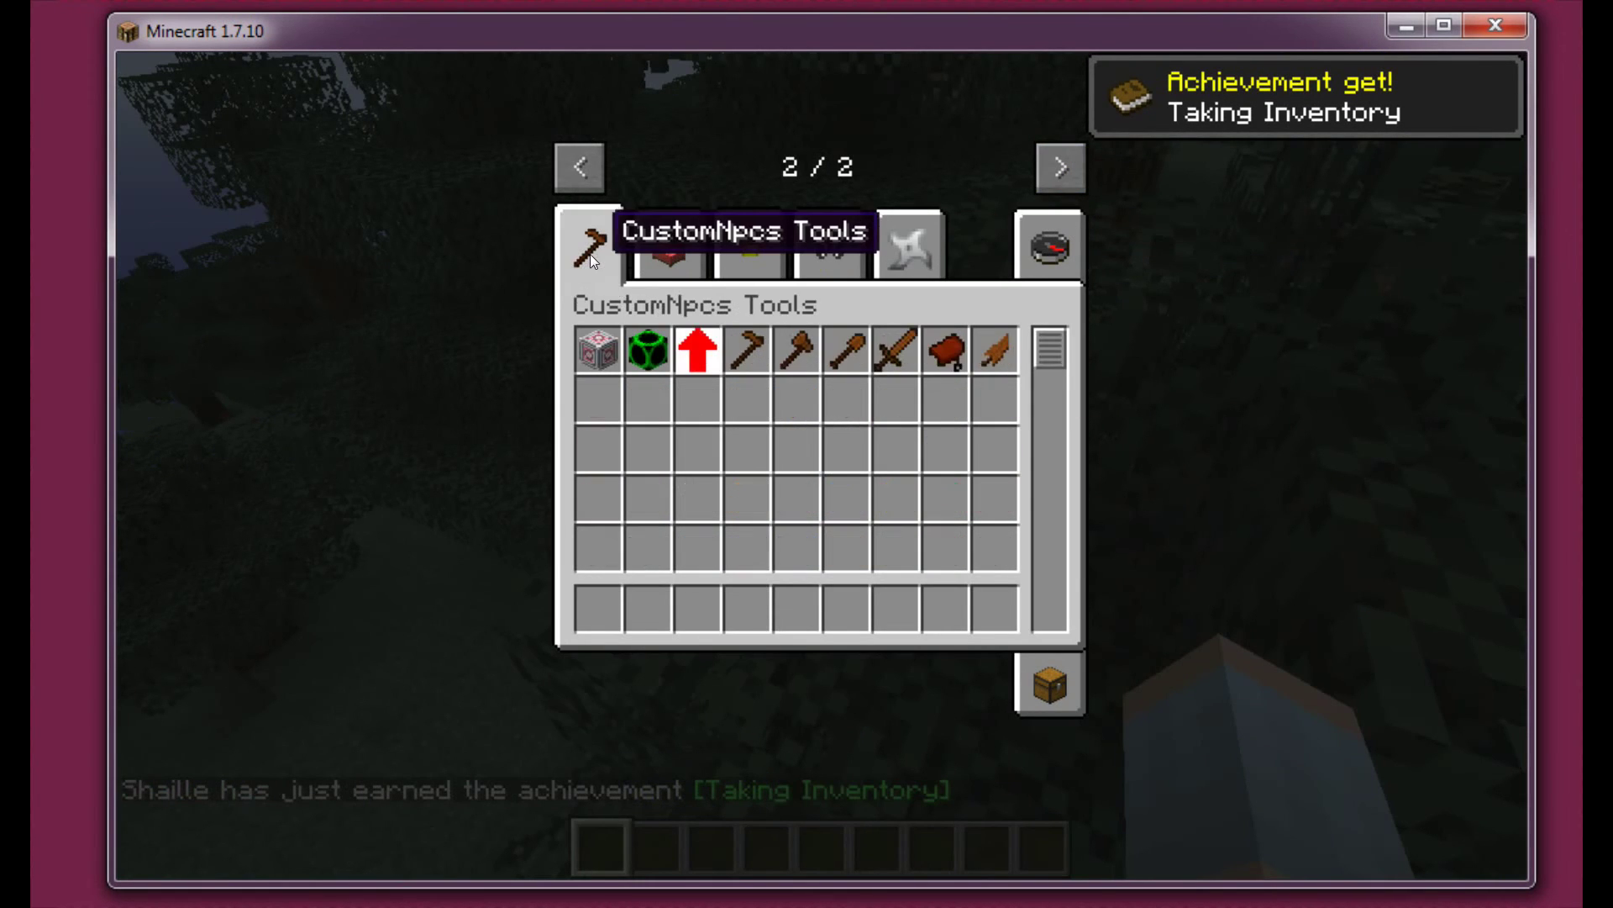
pyautogui.keyDown('shift'); pyautogui.click(753, 354); pyautogui.keyUp('shift')
pyautogui.press('e')
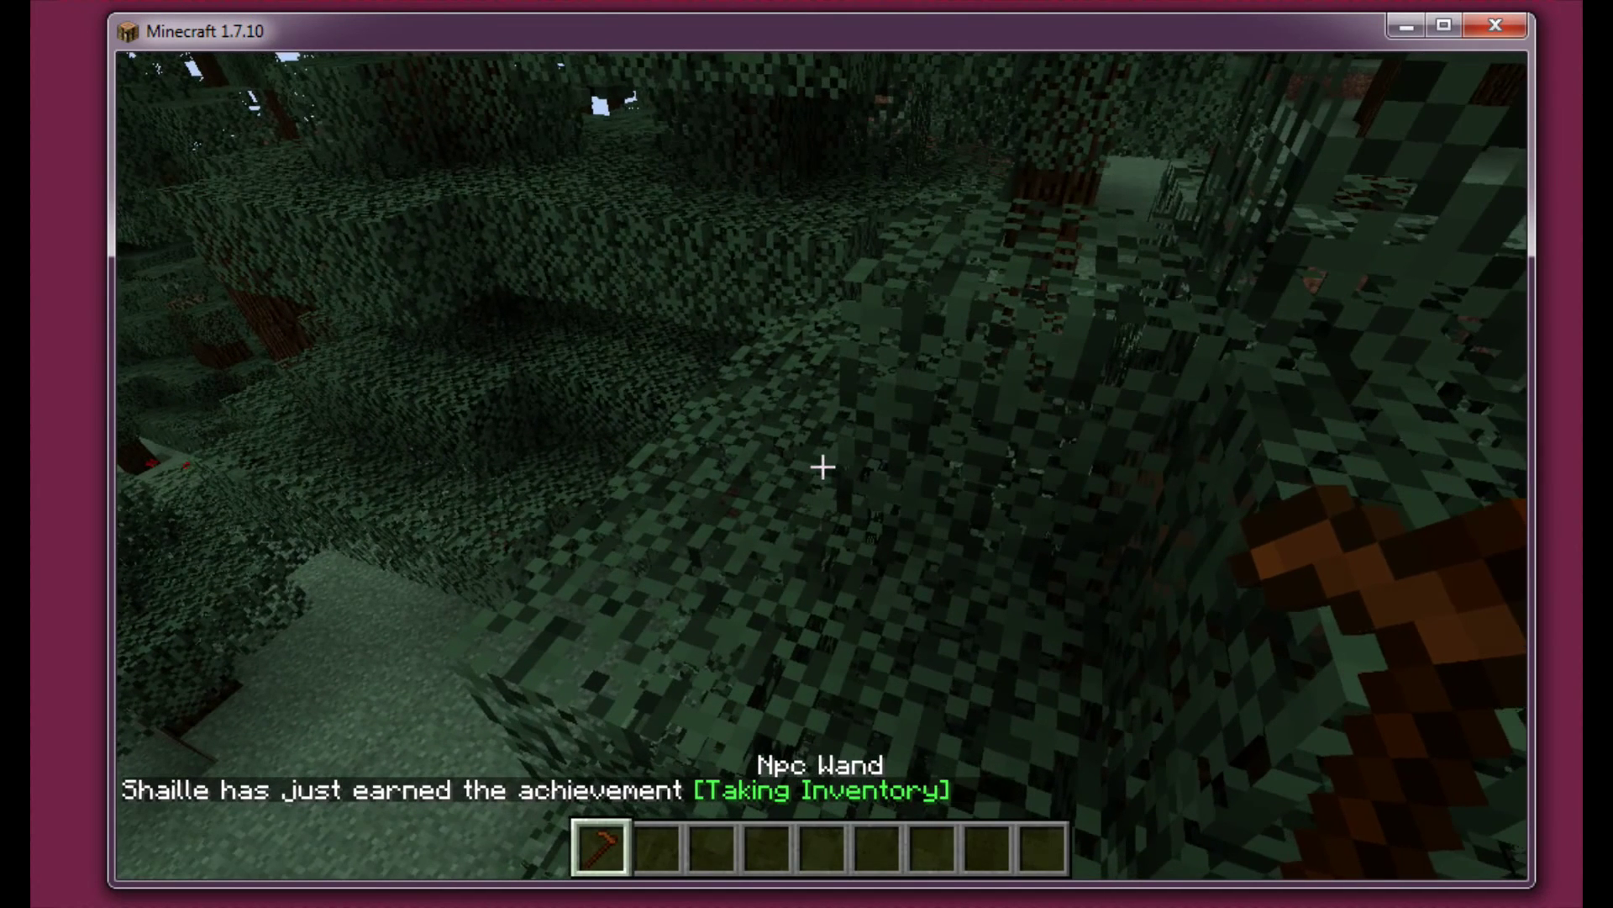
pyautogui.rightClick(821, 466)
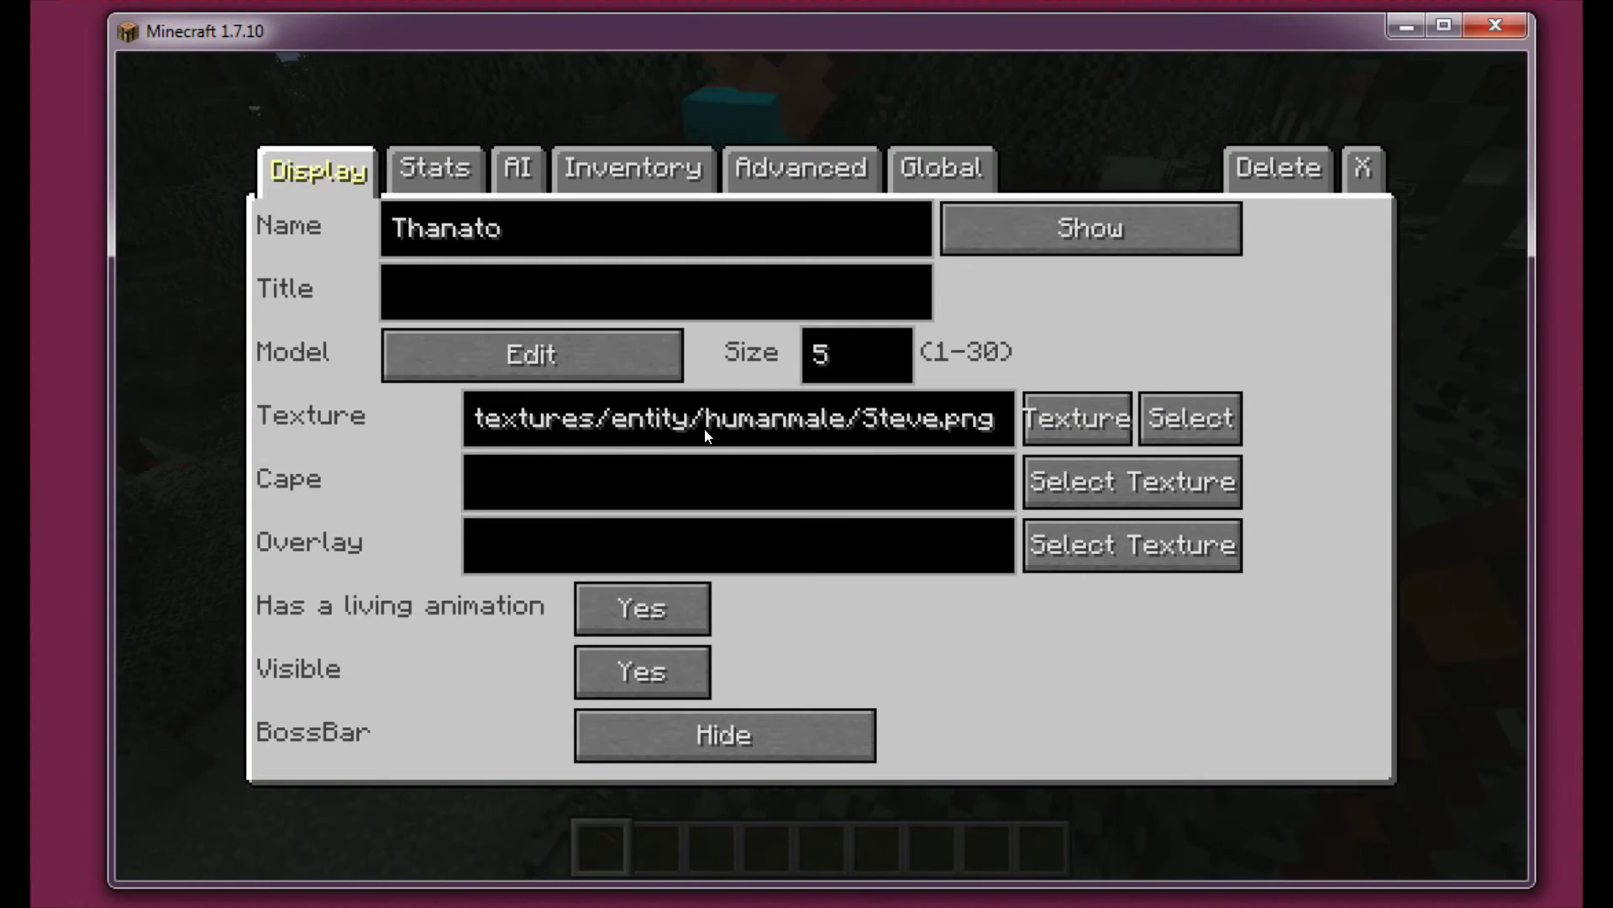
# - Open the NPC skin texture picker and go up to the customnpcs entity textures folder
pyautogui.click(1202, 419)
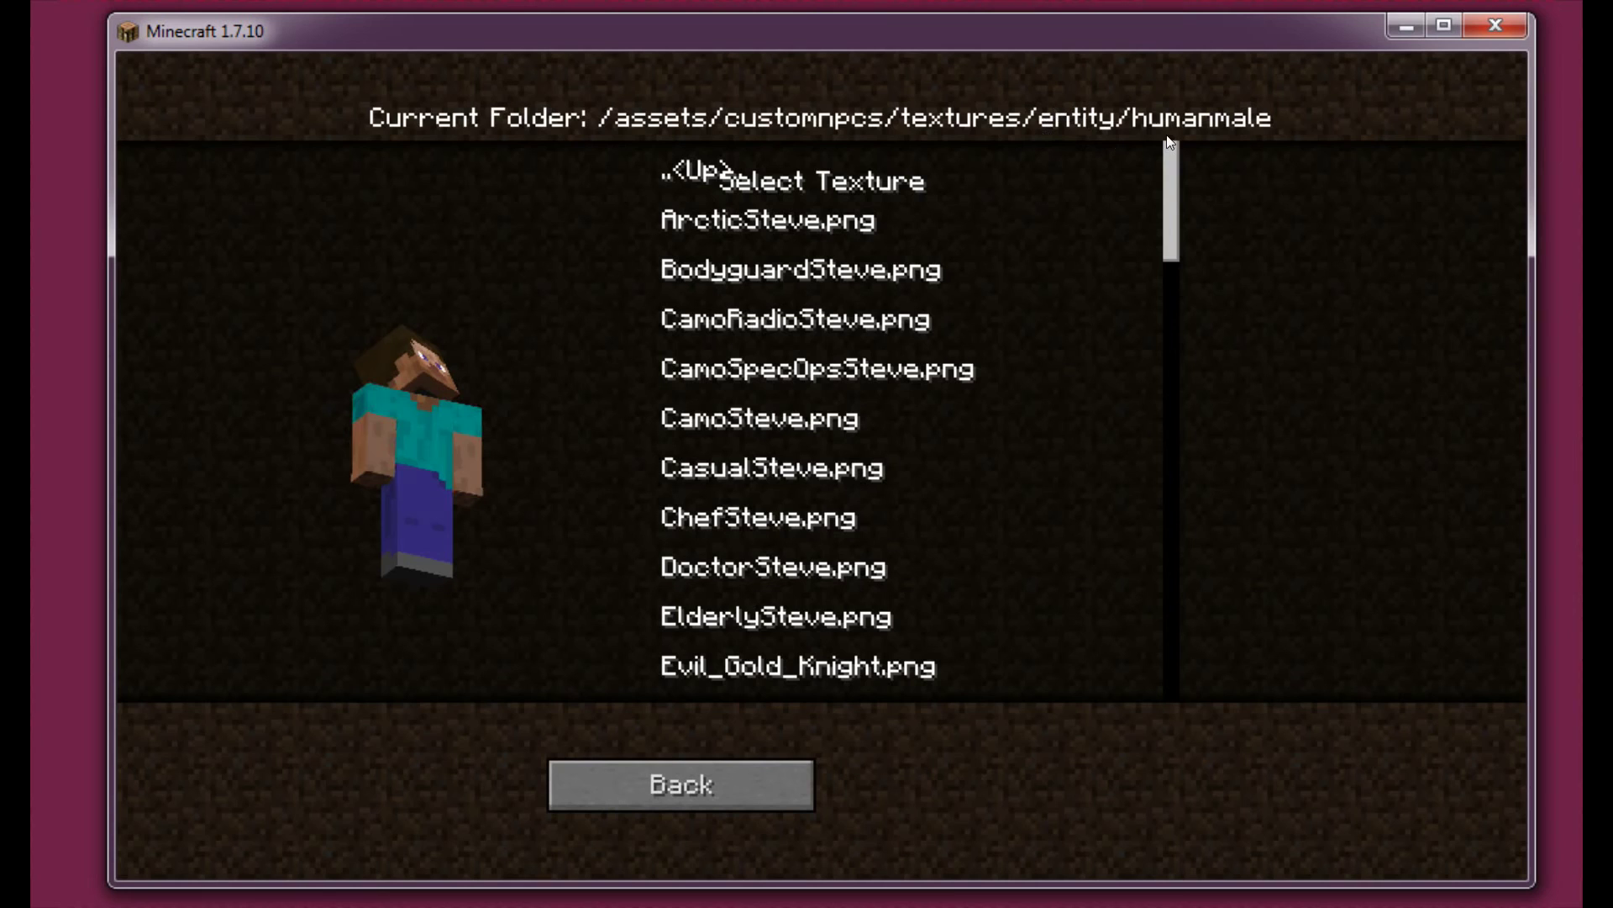
pyautogui.click(720, 164)
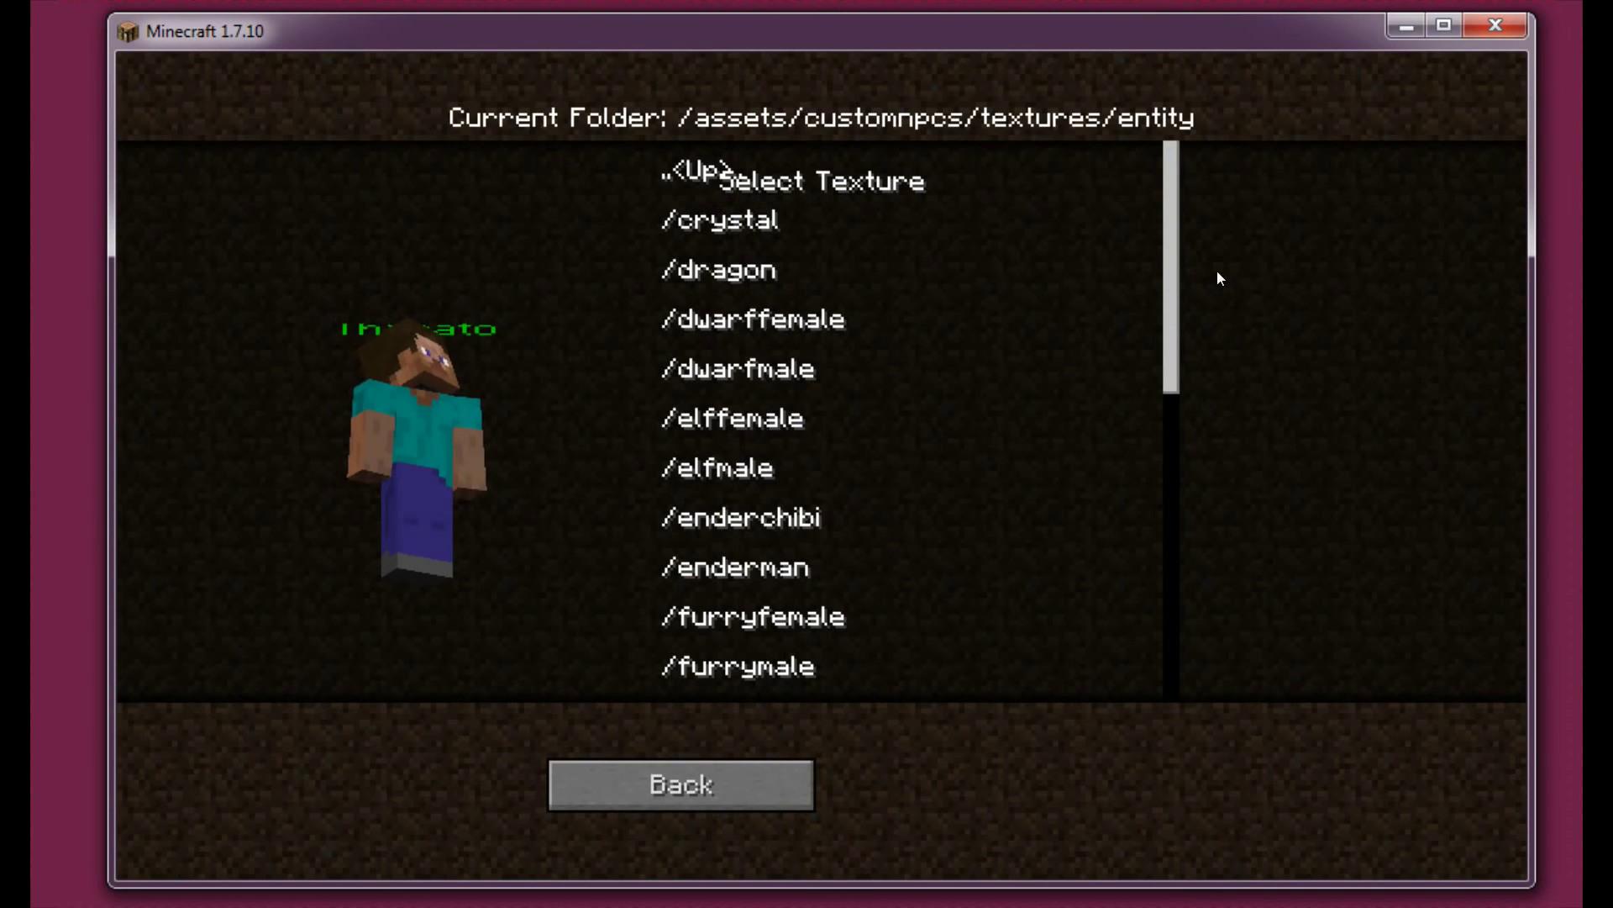
pyautogui.scroll(-1, 1155, 239)
pyautogui.scroll(-4, 1169, 269)
pyautogui.scroll(-3, 1170, 305)
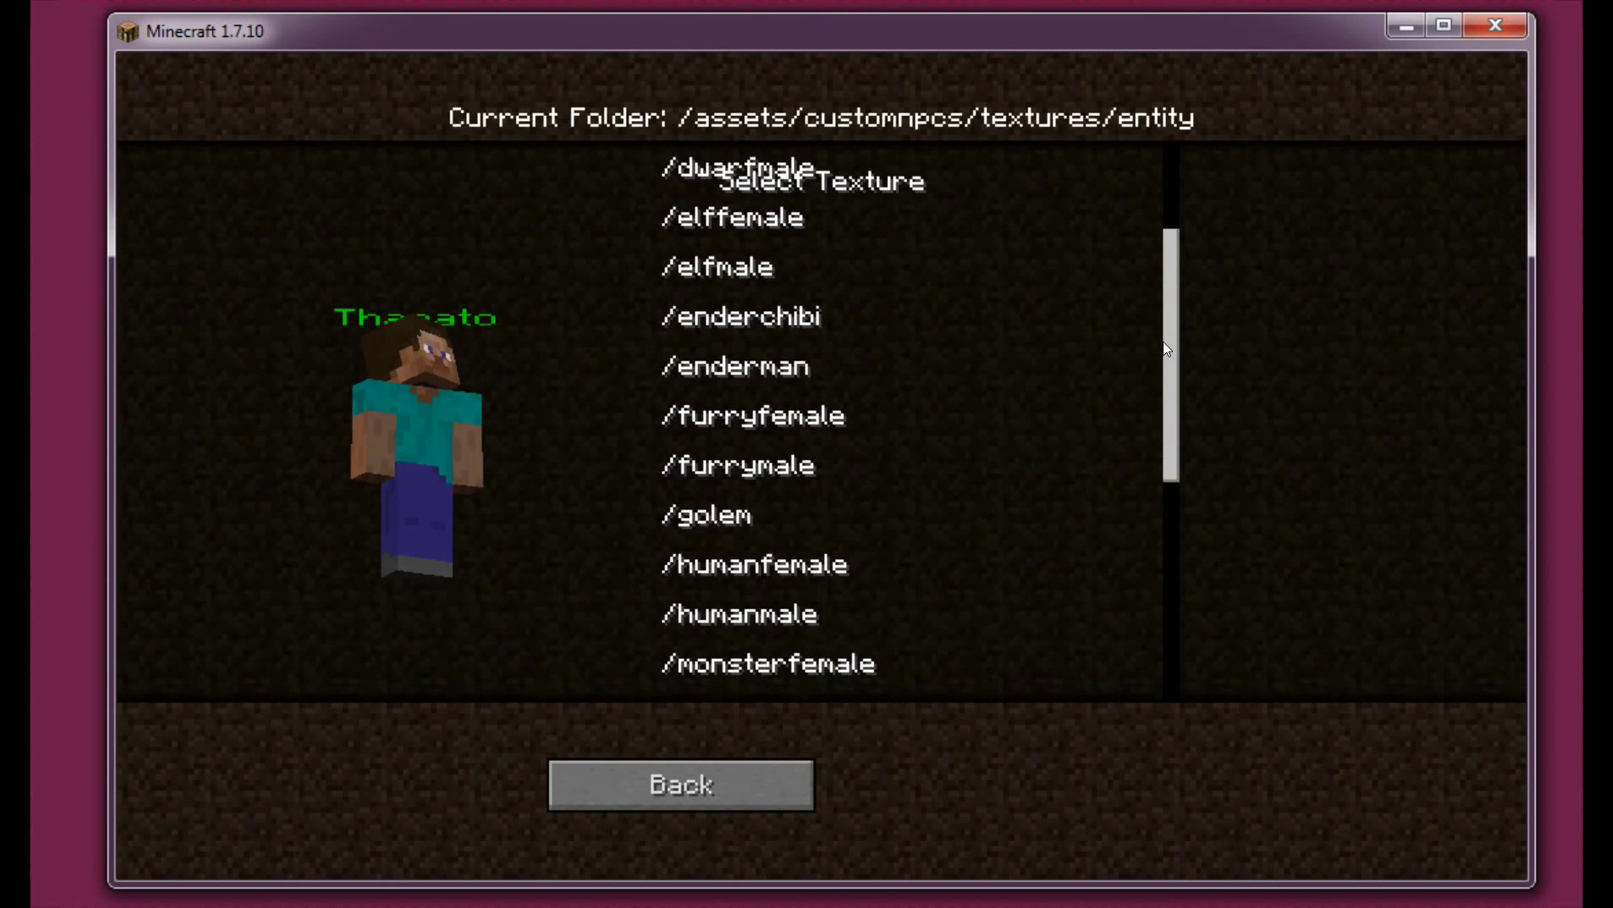
pyautogui.scroll(-2, 1163, 342)
pyautogui.scroll(-5, 1169, 387)
pyautogui.scroll(-3, 1172, 432)
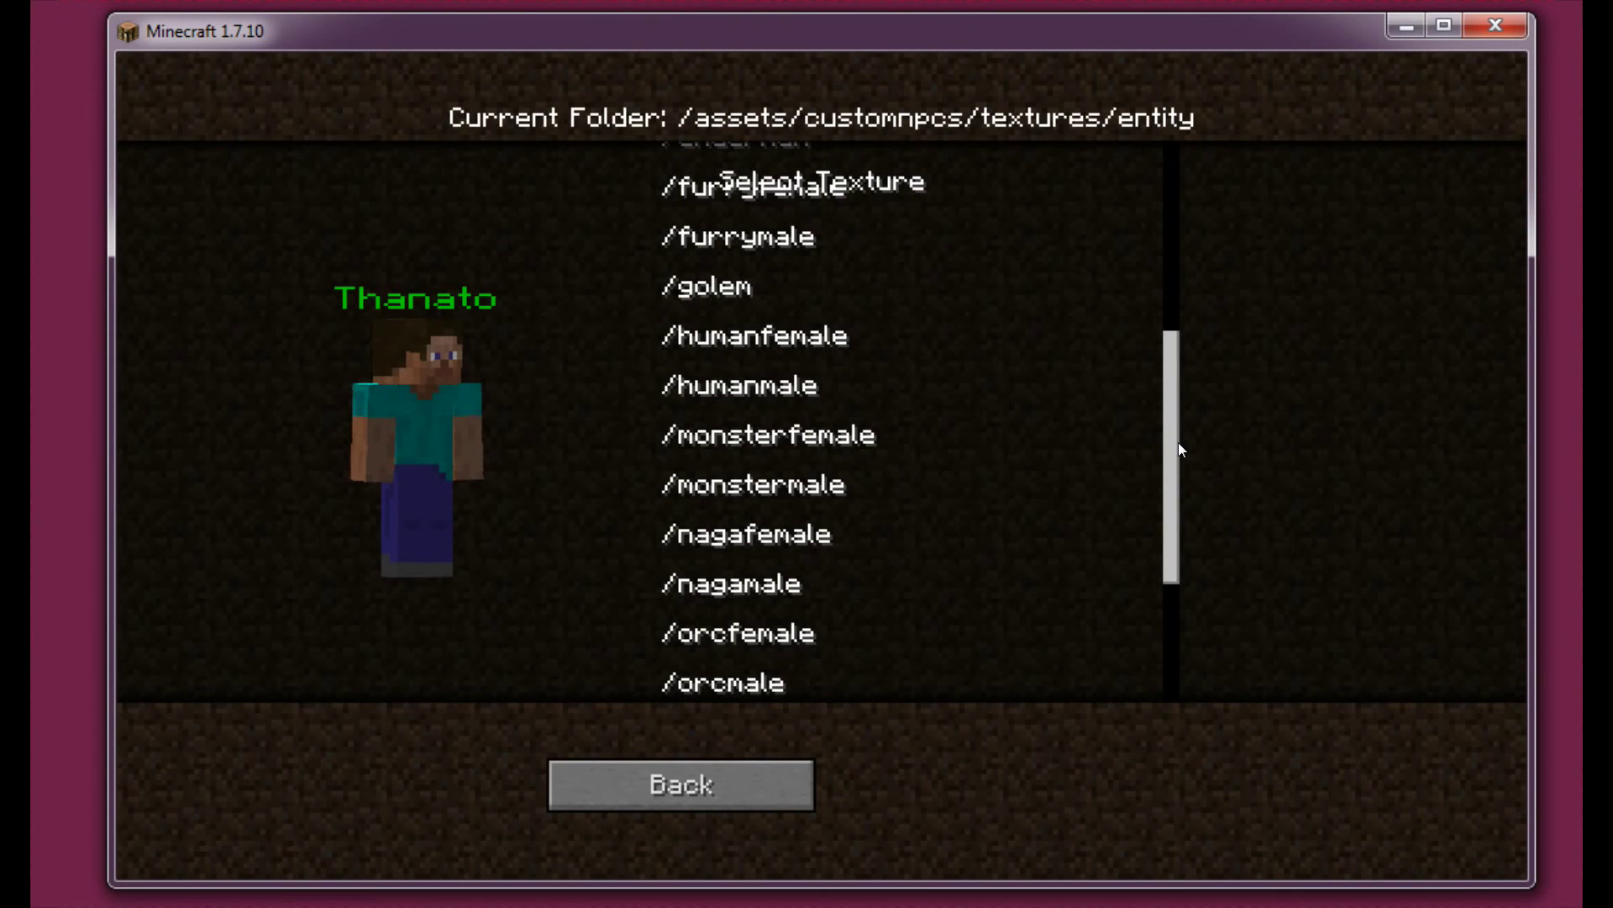
pyautogui.moveTo(1179, 448); pyautogui.dragTo(1179, 601)
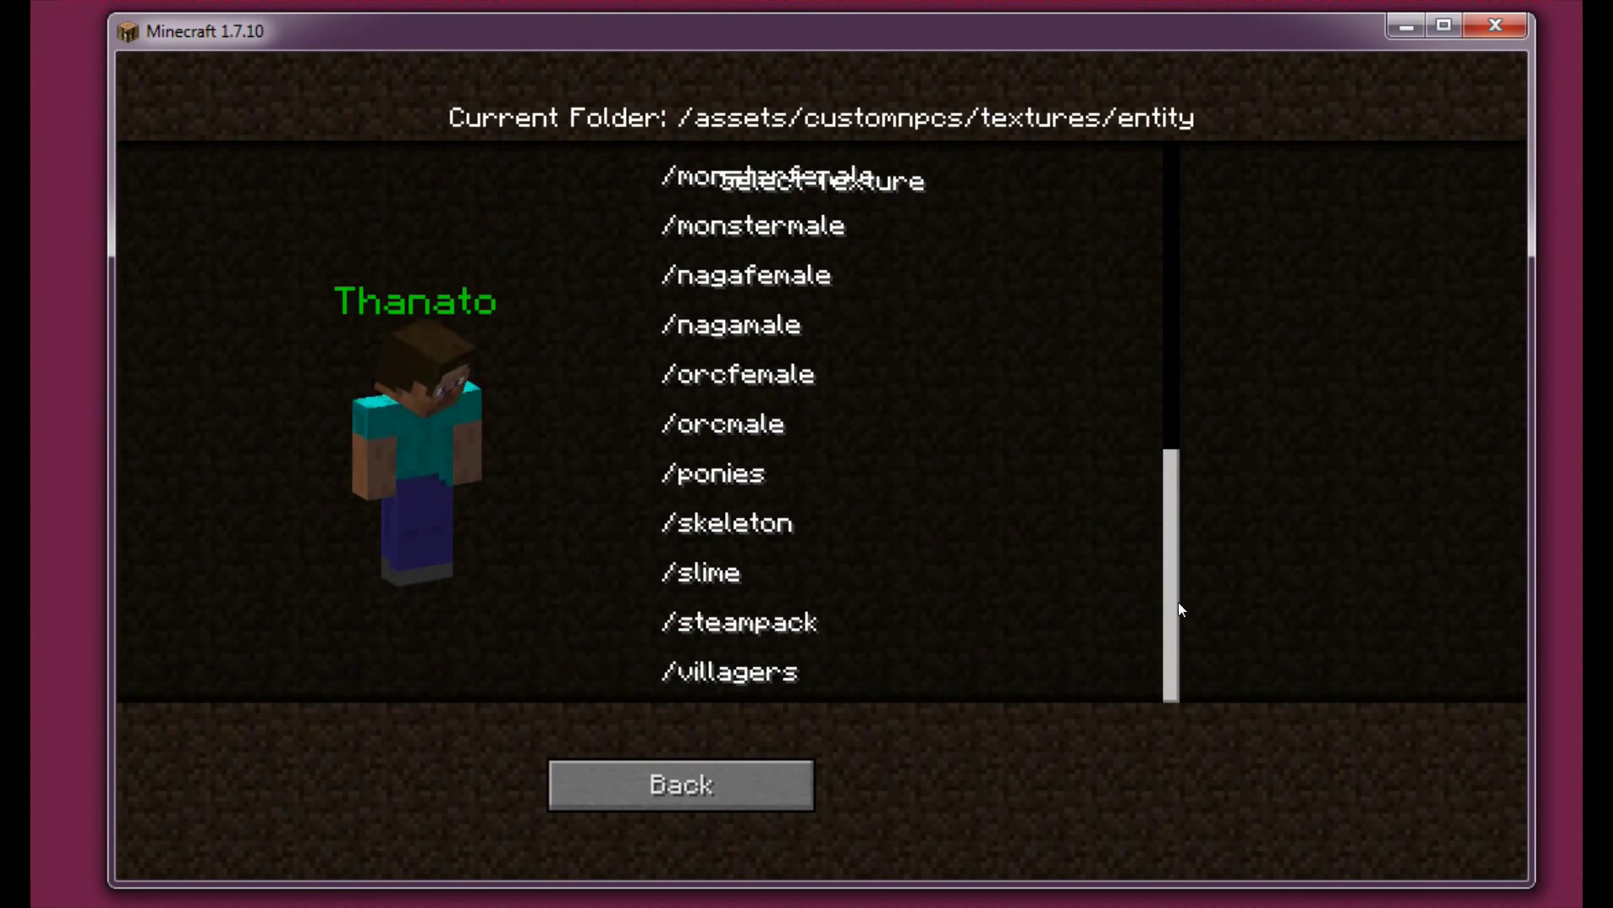
# - In /steampack, preview pawnofwar, airshipofficer and Sarge, then apply airship freelancer.png
pyautogui.doubleClick(775, 627)
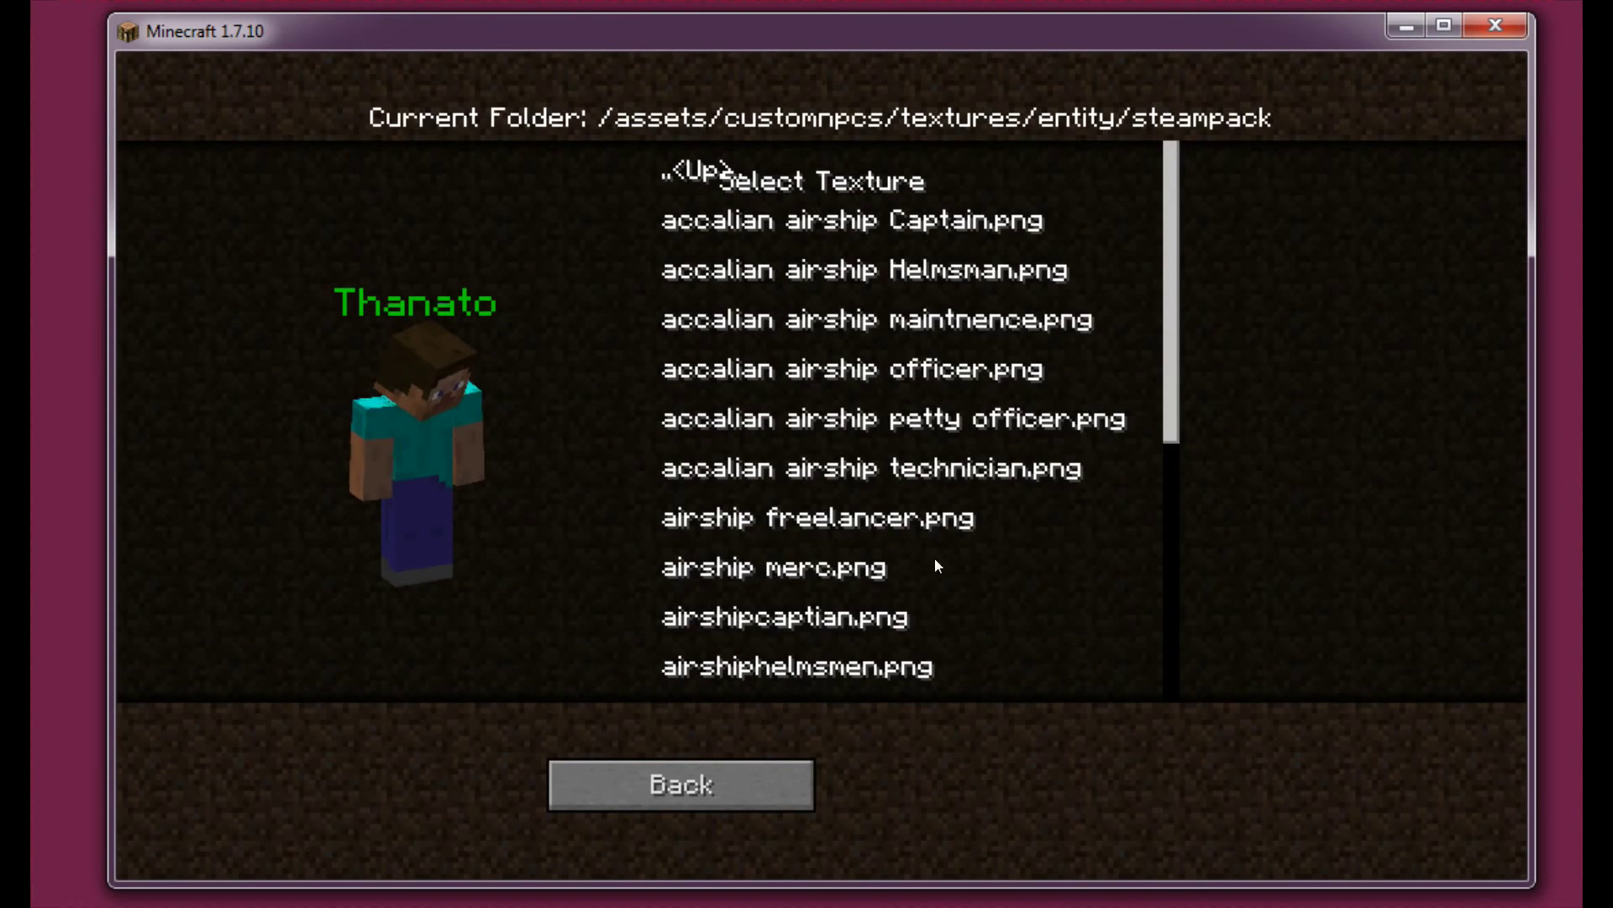
pyautogui.moveTo(1170, 236)
pyautogui.mouseDown()
pyautogui.moveTo(1179, 505)
pyautogui.moveTo(1191, 258)
pyautogui.mouseUp()
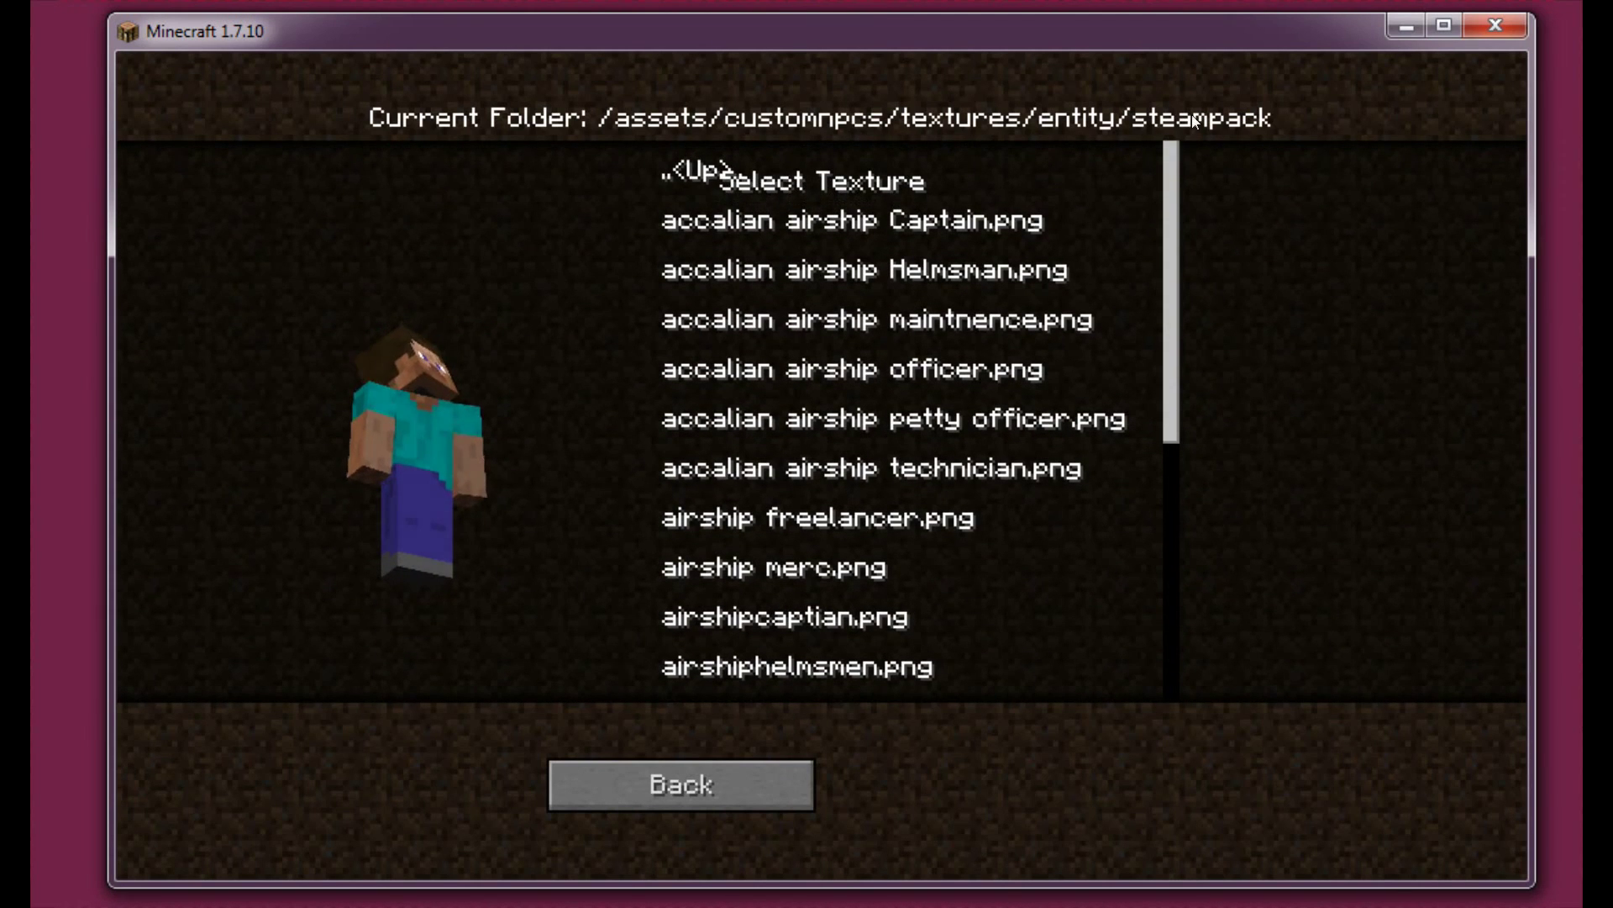
pyautogui.moveTo(1174, 215); pyautogui.dragTo(1172, 505)
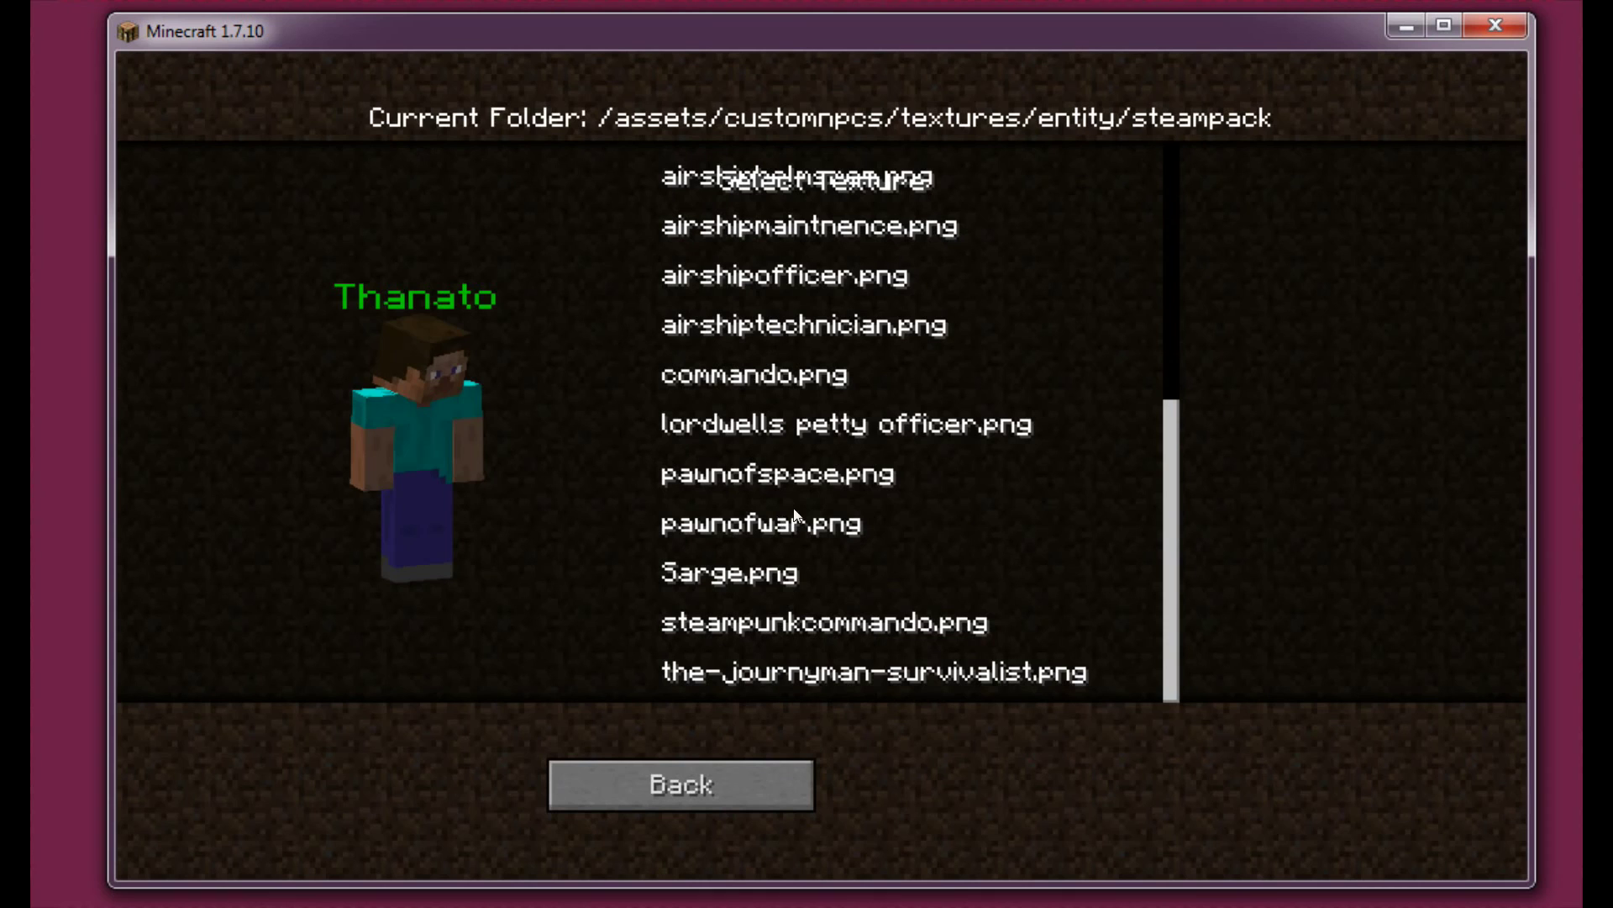
pyautogui.click(767, 522)
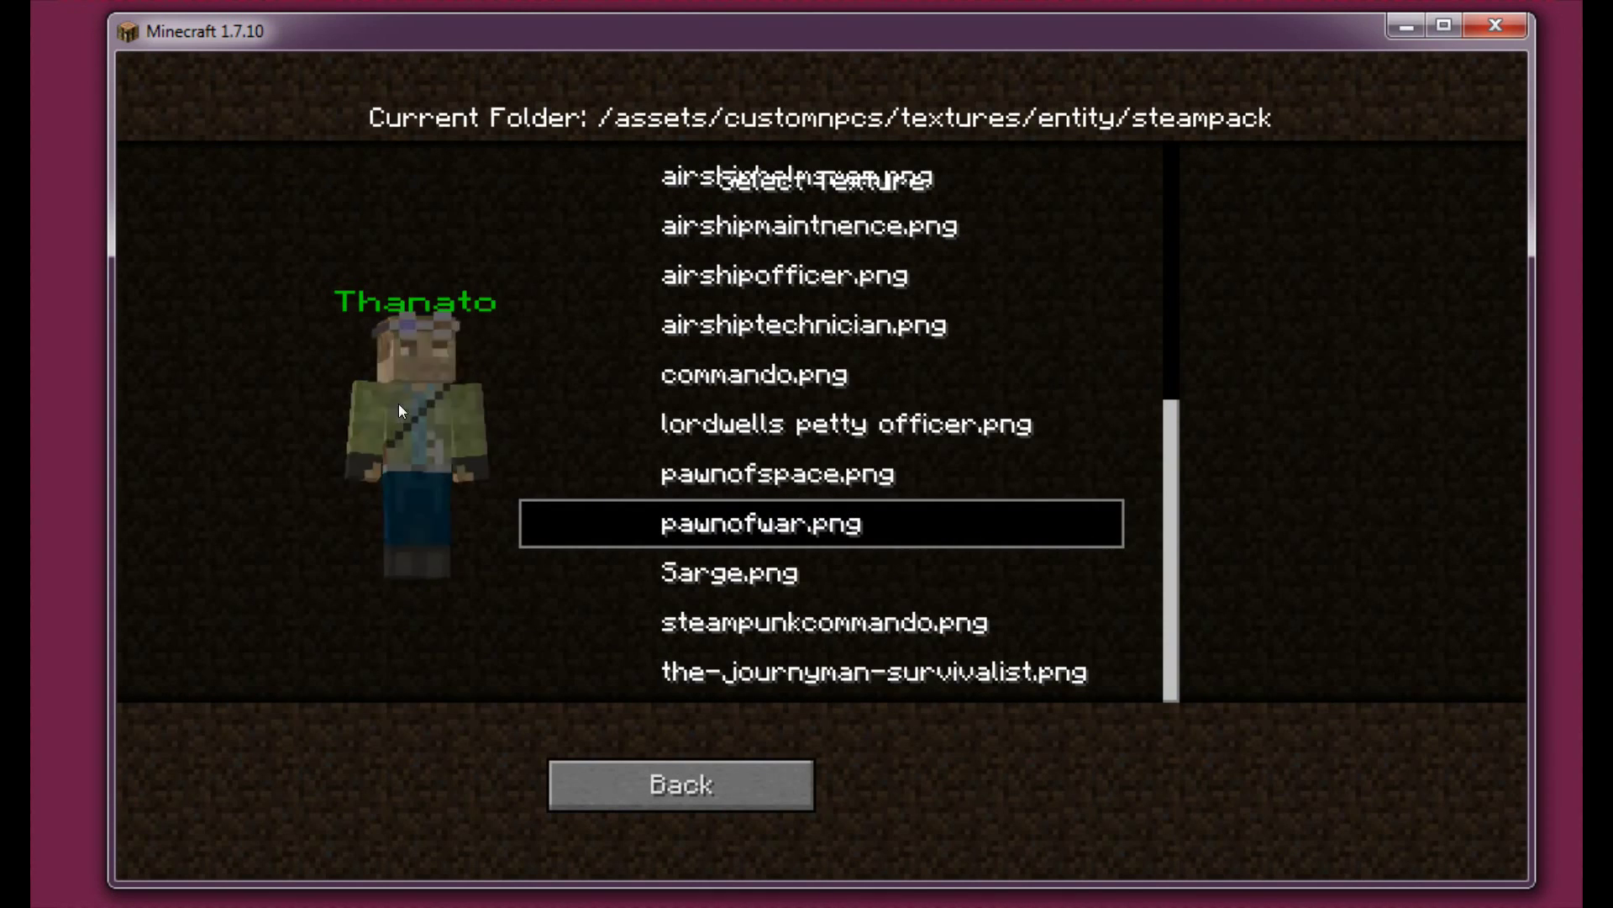
pyautogui.click(826, 293)
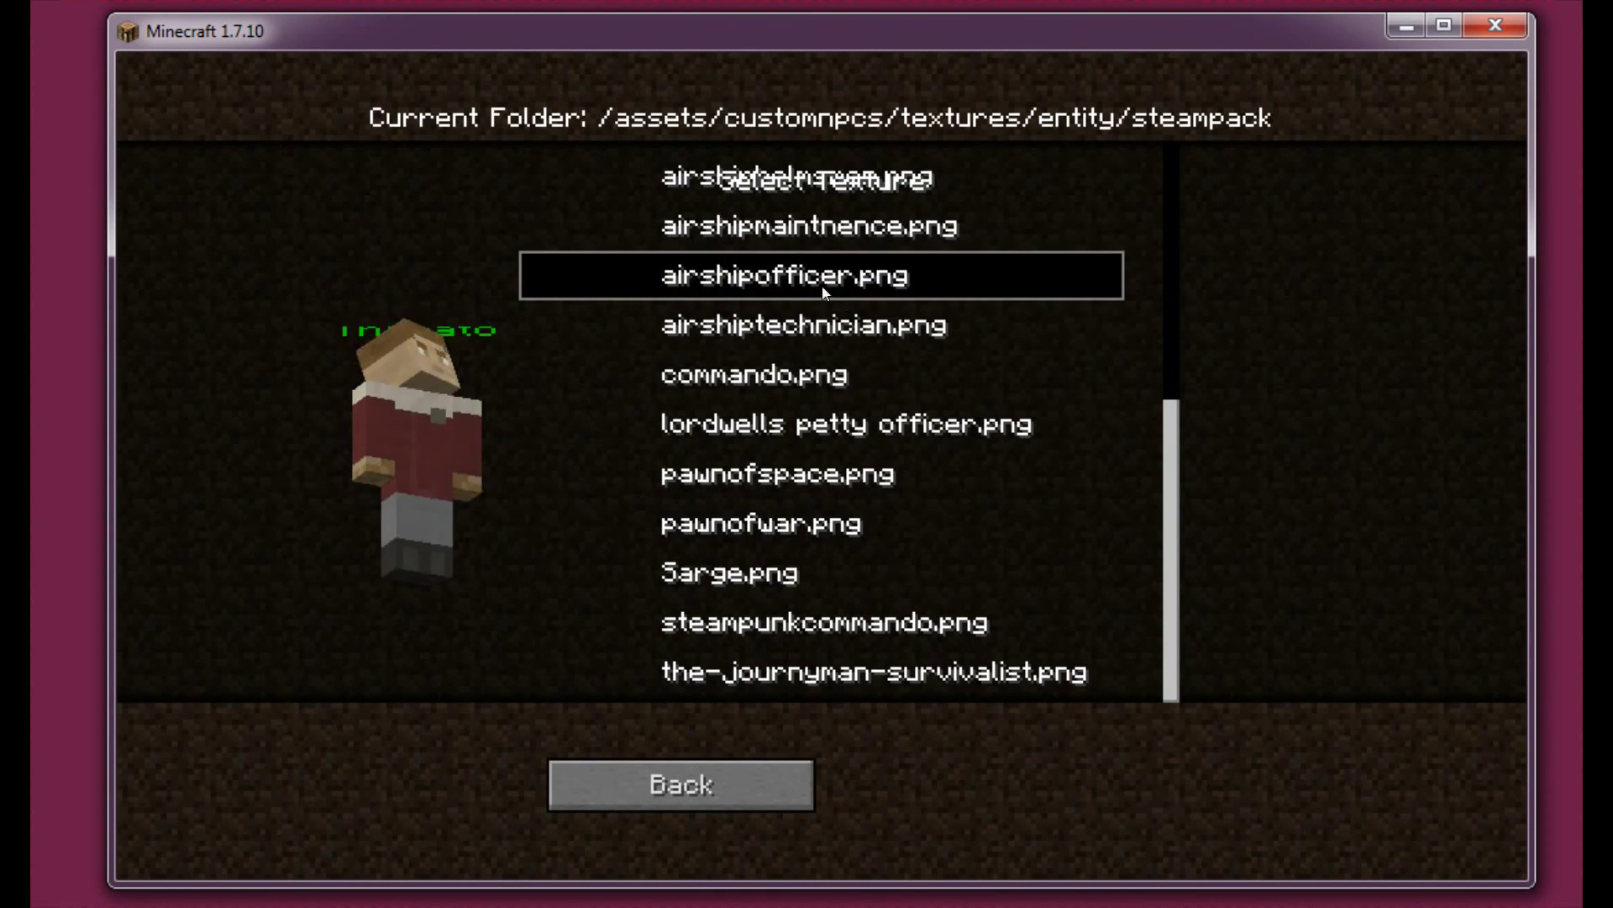
pyautogui.click(747, 578)
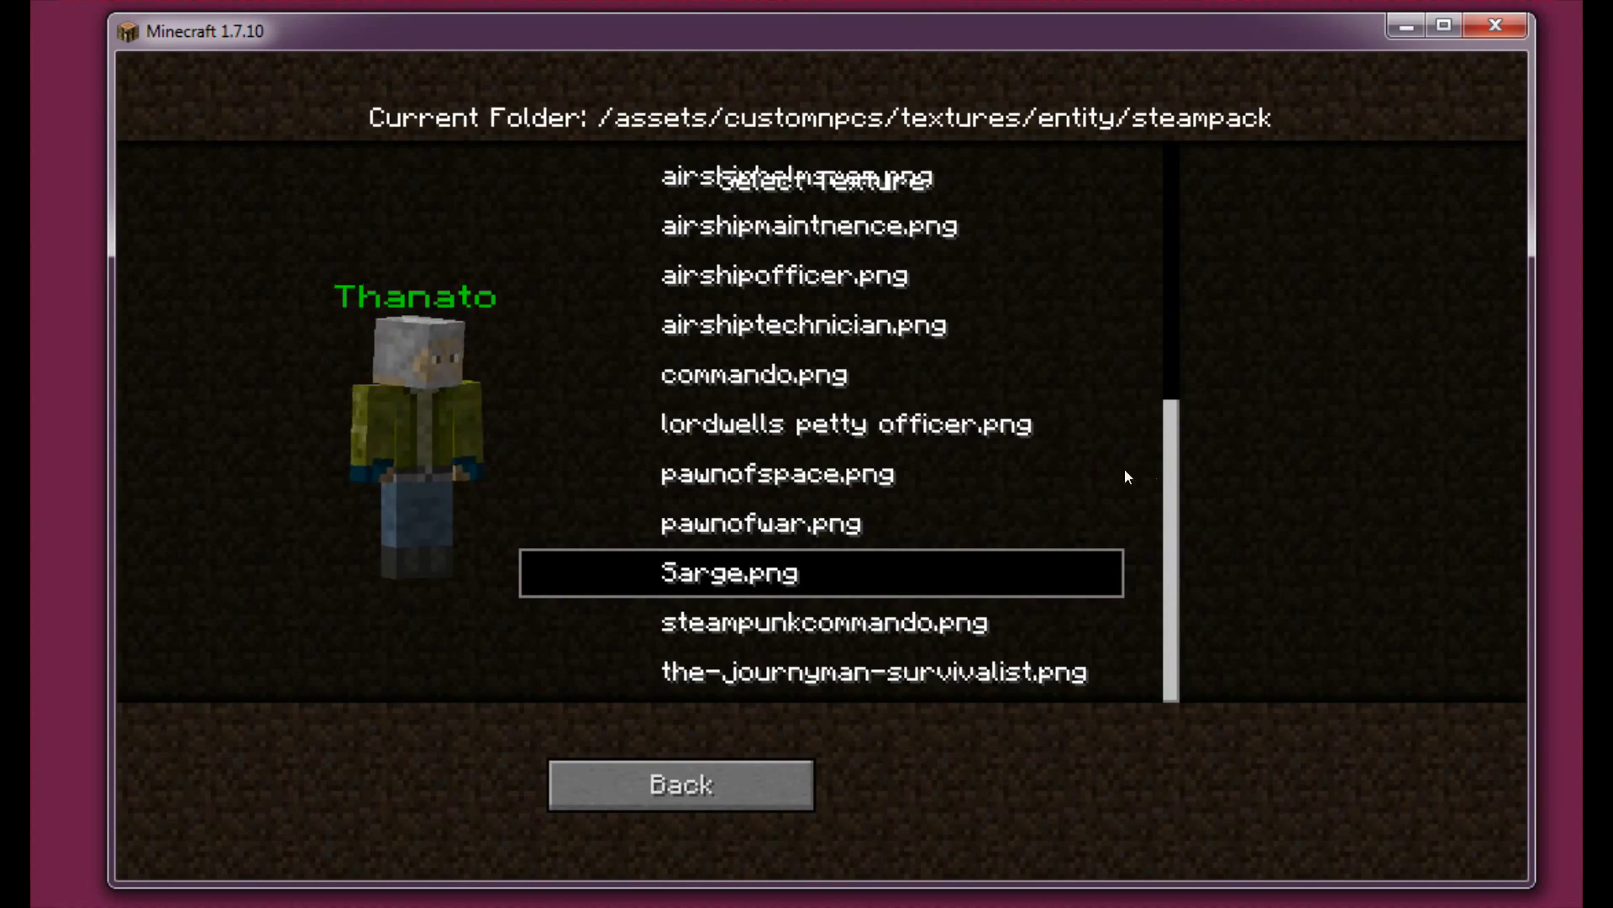
pyautogui.moveTo(1174, 465); pyautogui.dragTo(964, 290)
pyautogui.doubleClick(745, 347)
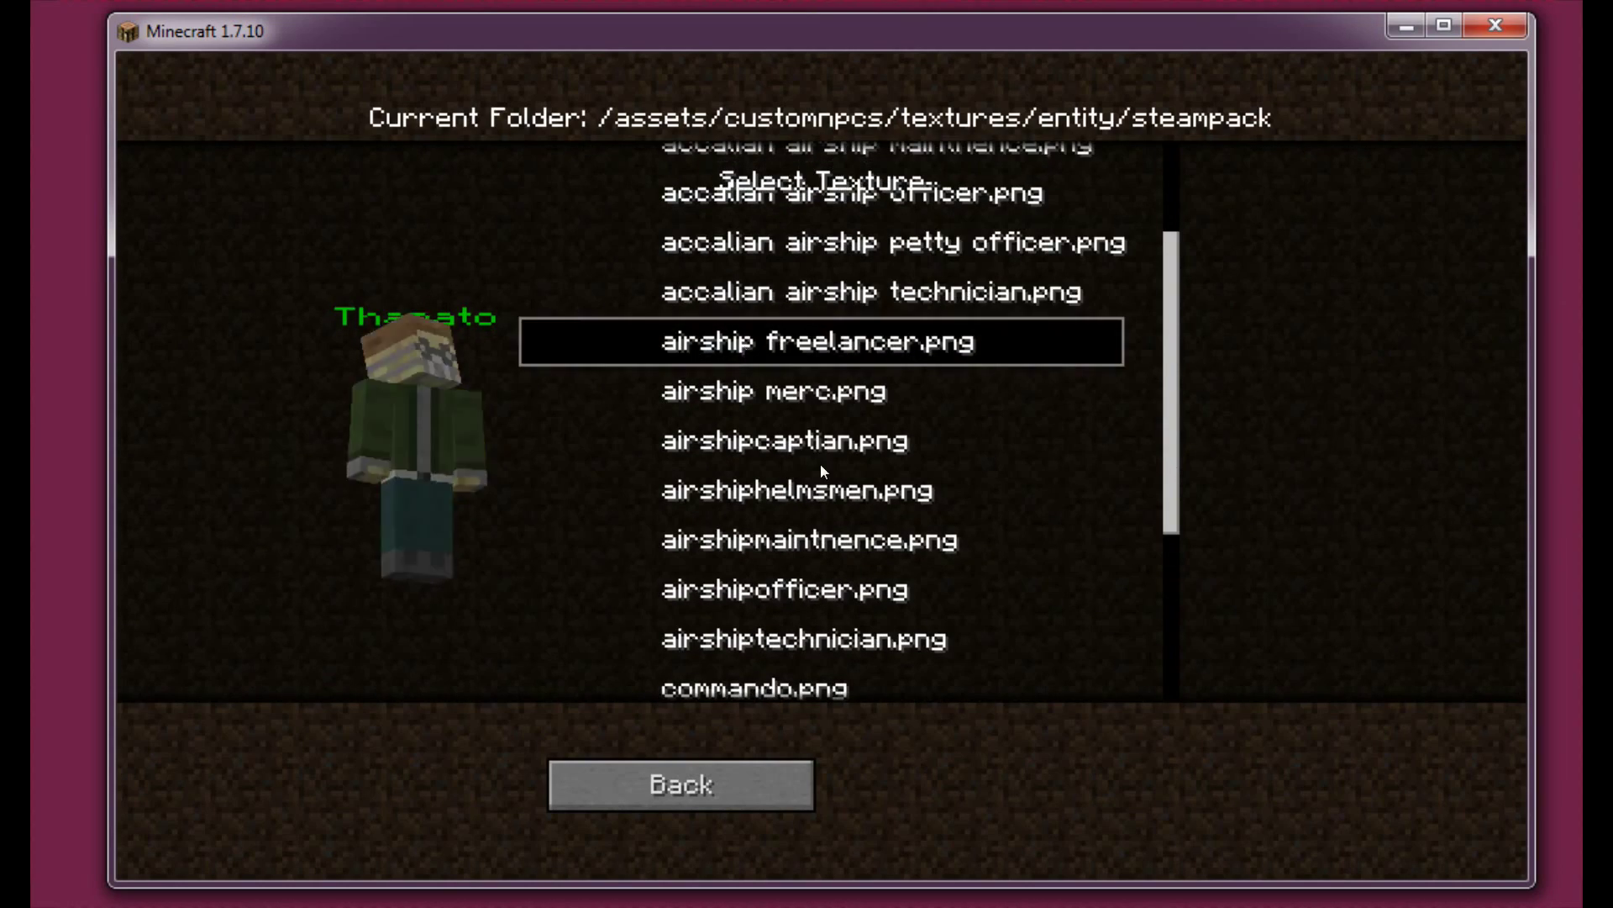
pyautogui.press('Escape')
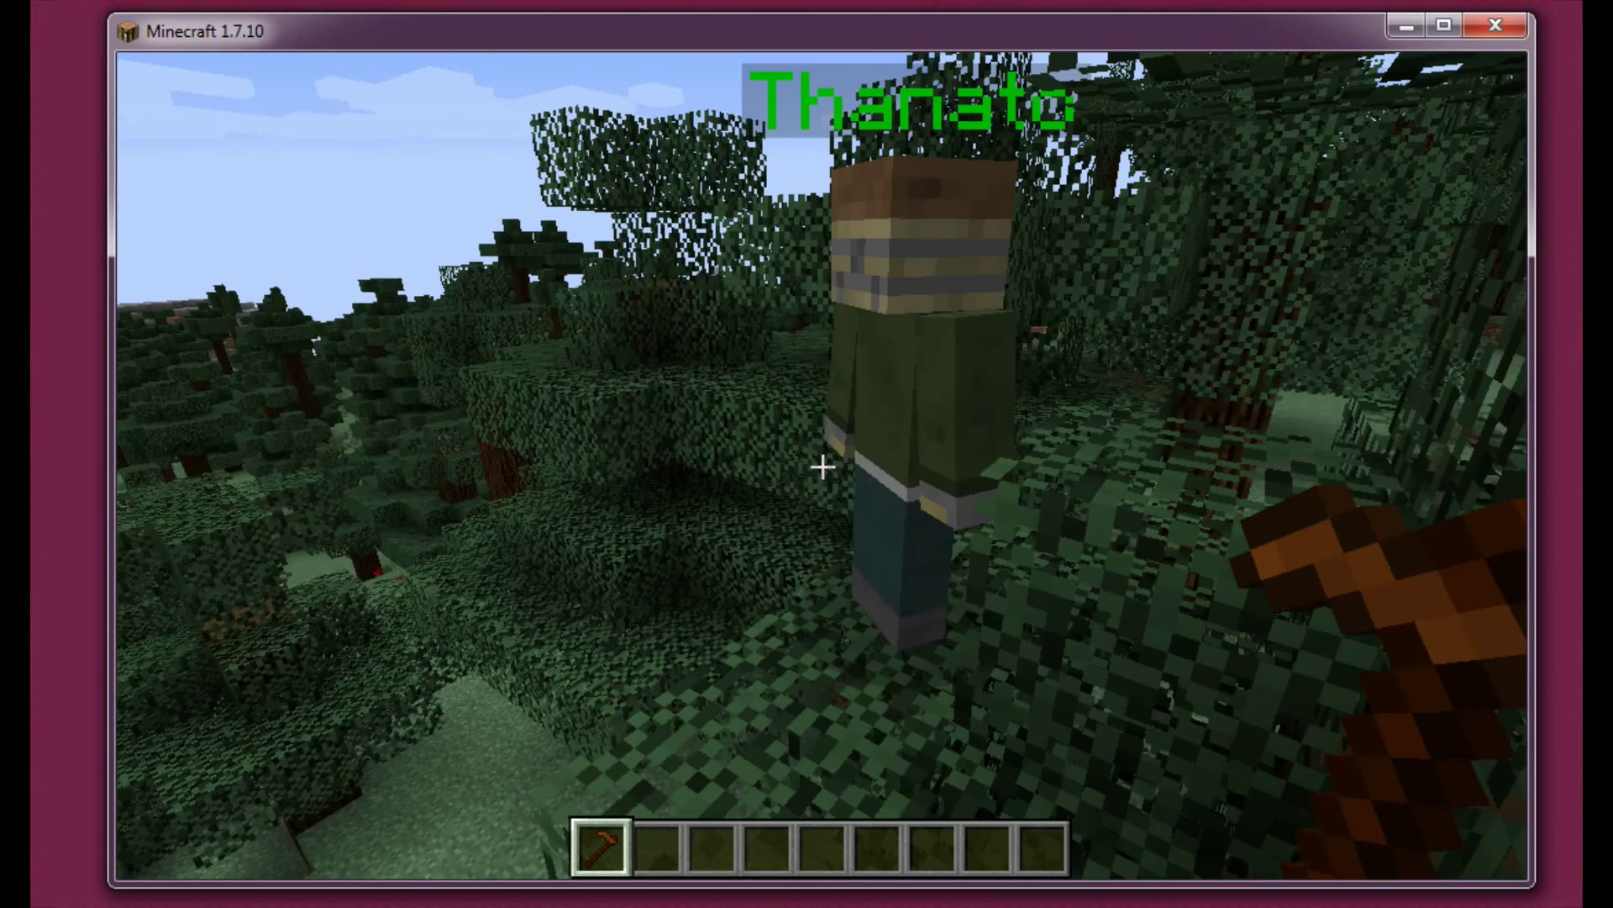
# - Toggle third-person view with F5 to see the player beside the Thanato NPC
pyautogui.press('F5')
pyautogui.press('F5')
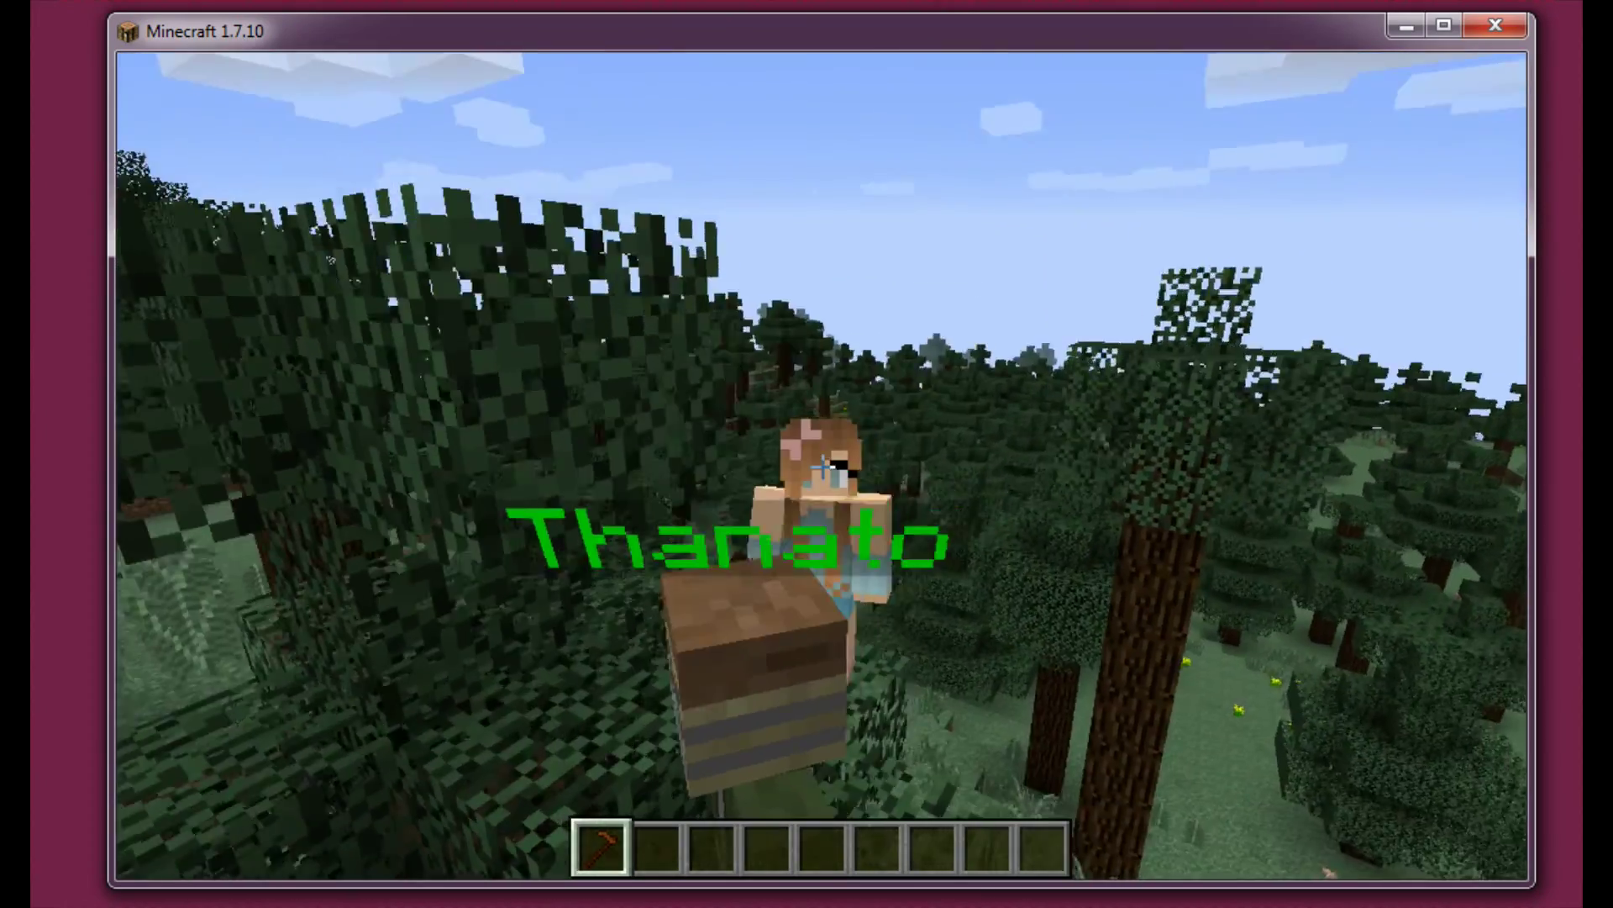